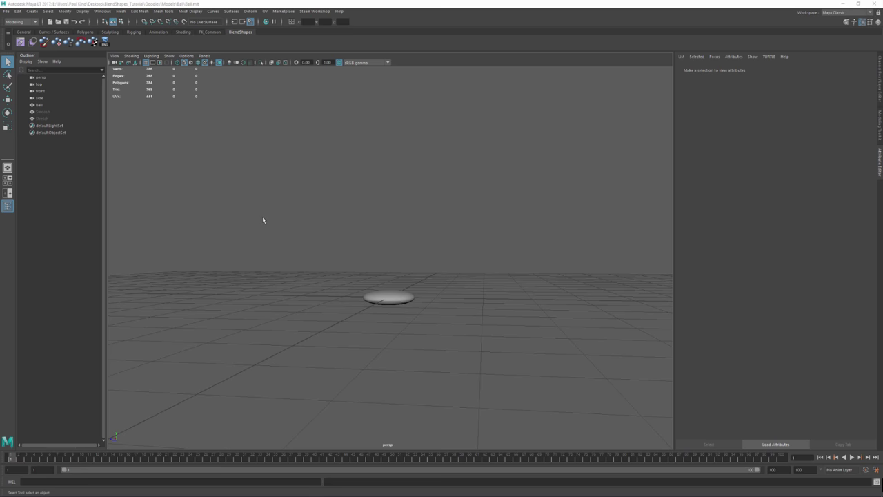
# - Preview the finished bouncing ball animation, stop playback and return the timeline to the first frame
pyautogui.click(852, 456)
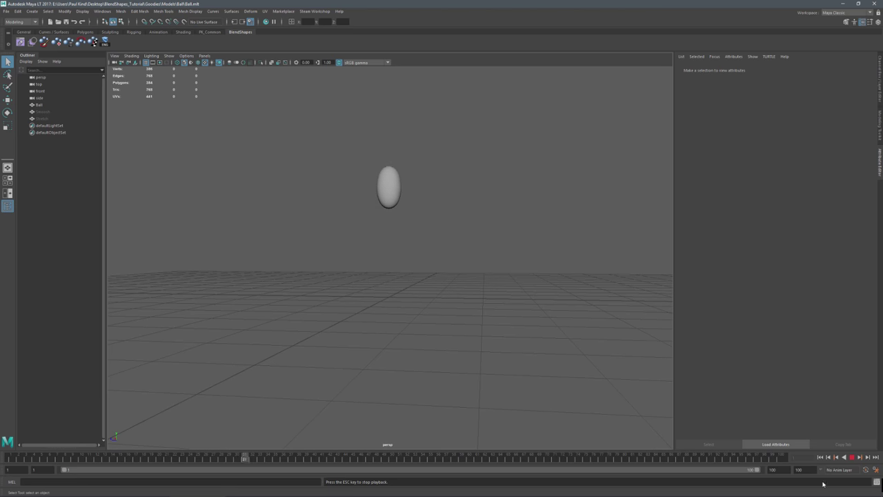
pyautogui.click(855, 460)
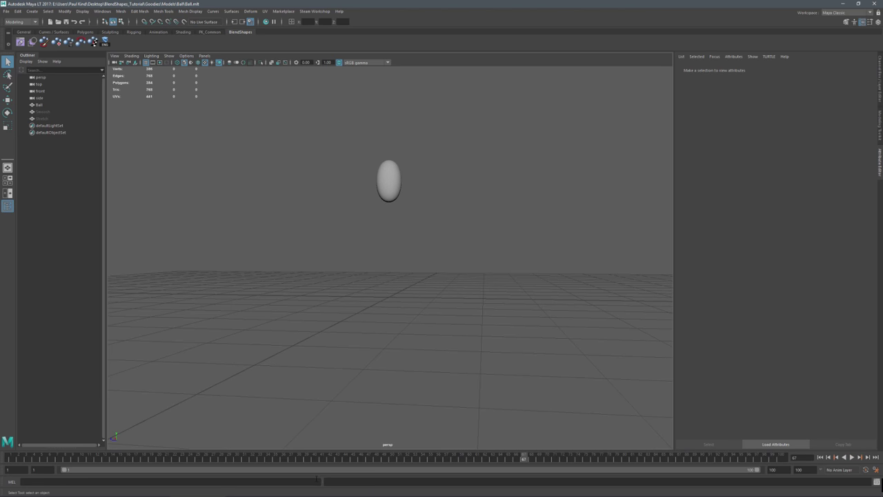
pyautogui.moveTo(483, 459); pyautogui.dragTo(10, 458)
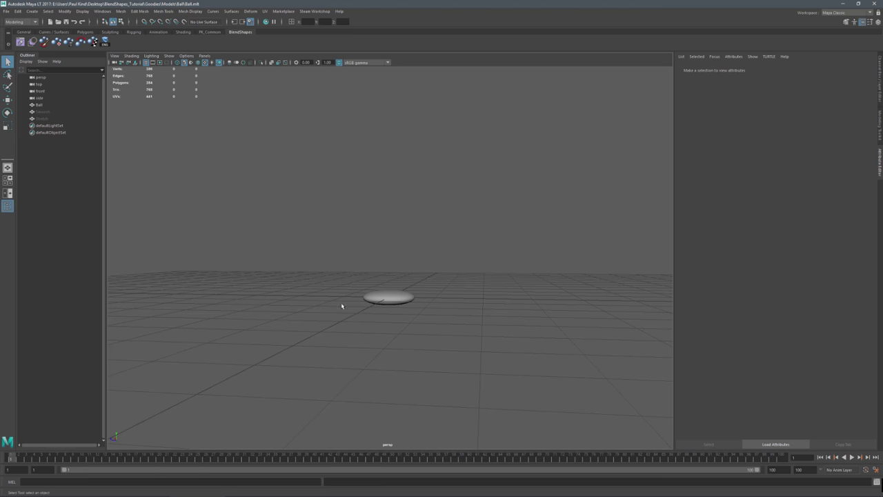
# - Start a new empty scene and create a polygon cube at the origin
pyautogui.click(7, 11)
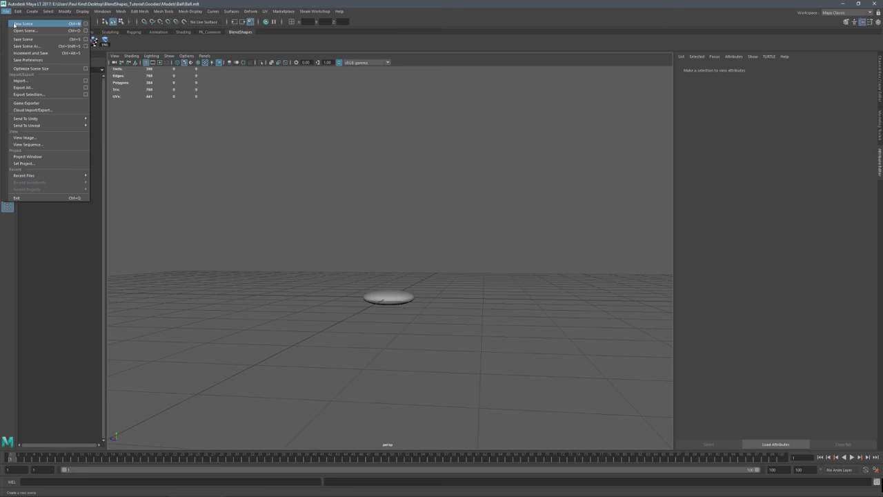
pyautogui.click(27, 24)
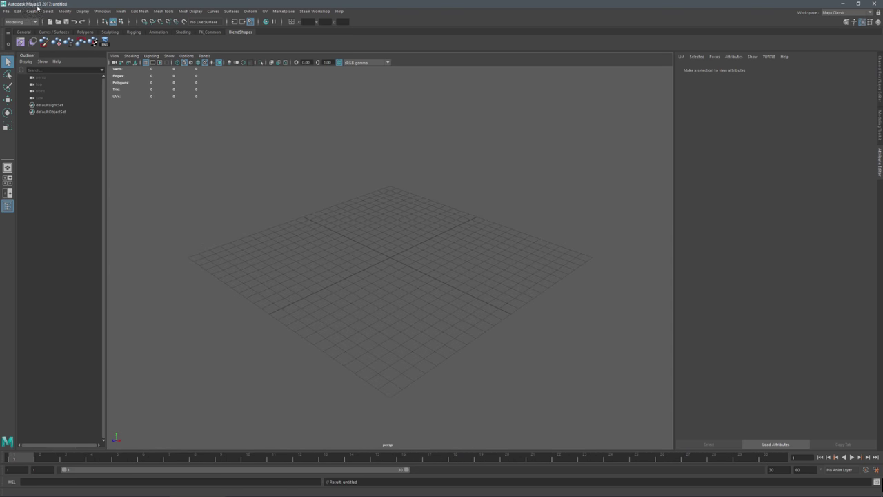
pyautogui.keyDown('alt'); pyautogui.moveTo(302, 245); pyautogui.dragTo(393, 251); pyautogui.keyUp('alt')
pyautogui.keyDown('alt'); pyautogui.moveTo(374, 246); pyautogui.dragTo(603, 271, button='right'); pyautogui.keyUp('alt')
pyautogui.keyDown('alt'); pyautogui.moveTo(481, 231); pyautogui.dragTo(436, 253); pyautogui.keyUp('alt')
pyautogui.click(85, 31)
pyautogui.click(32, 43)
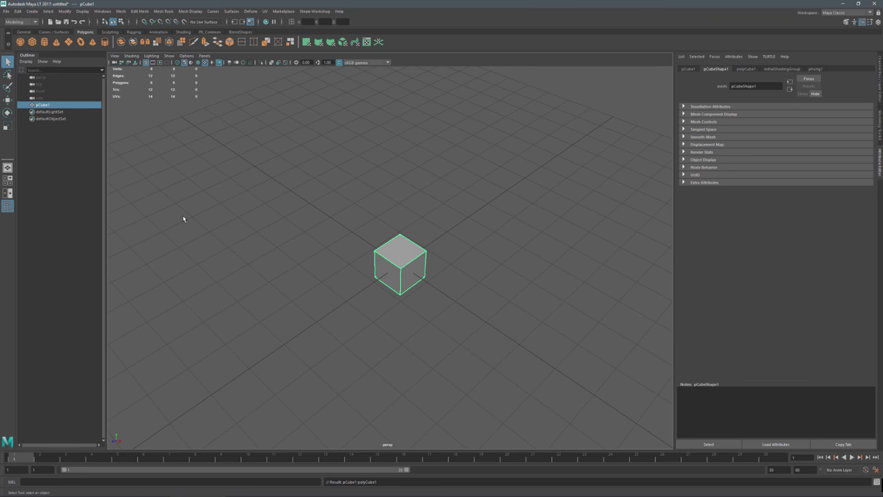
# - Smooth the cube with three divisions to turn it into a round ball mesh
pyautogui.keyDown('alt'); pyautogui.moveTo(269, 250); pyautogui.dragTo(329, 244); pyautogui.keyUp('alt')
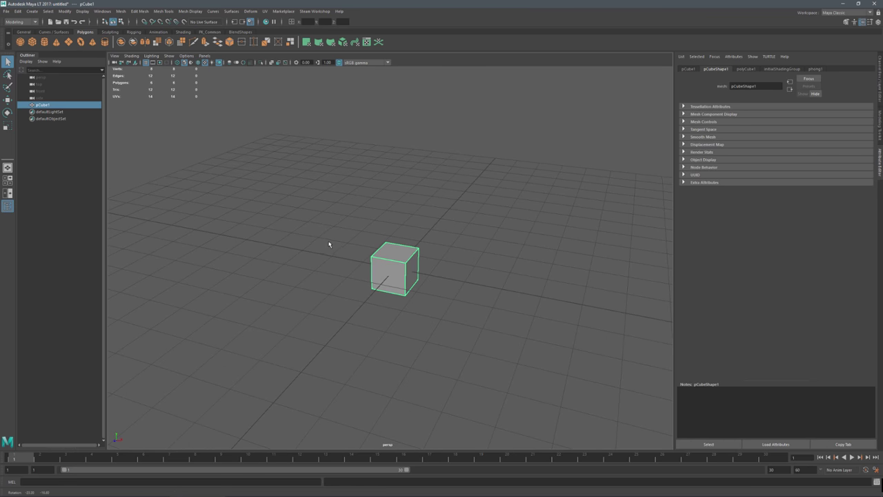
pyautogui.click(120, 11)
pyautogui.click(133, 75)
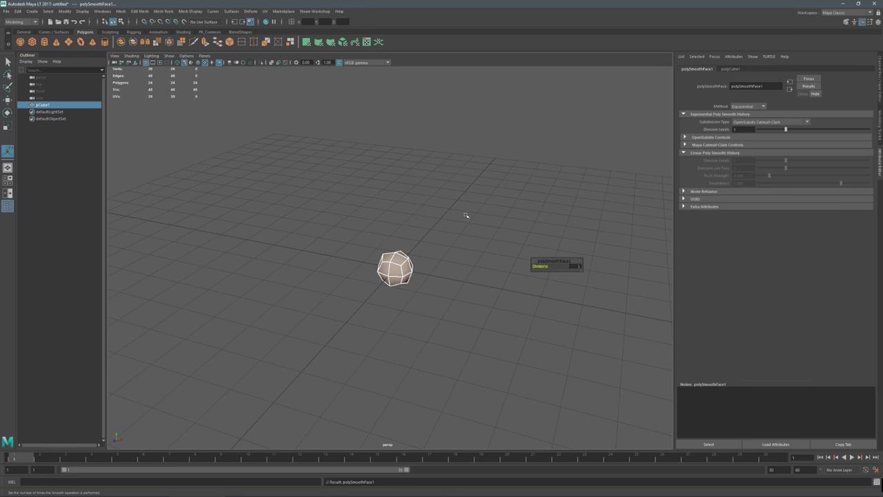
pyautogui.moveTo(552, 270); pyautogui.dragTo(321, 270)
pyautogui.press('w')
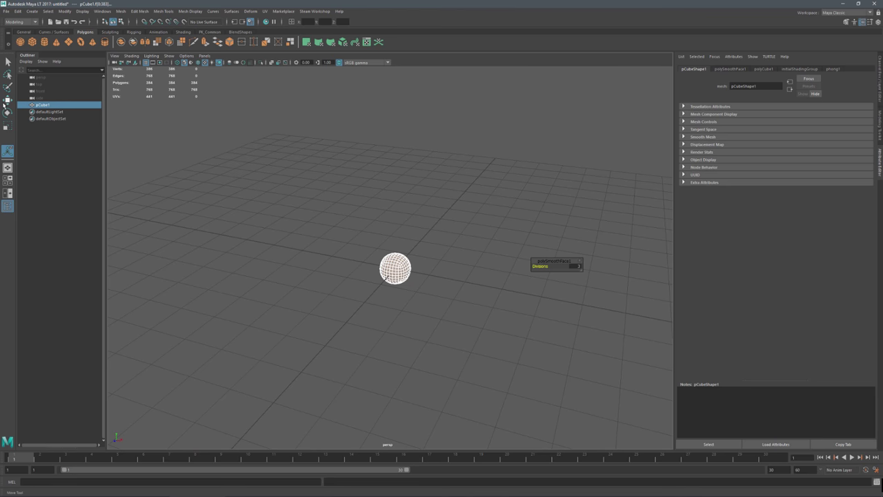
pyautogui.click(278, 228)
pyautogui.keyDown('alt'); pyautogui.moveTo(278, 228); pyautogui.dragTo(311, 260); pyautogui.keyUp('alt')
# - Duplicate the smoothed ball twice in place so the scene holds three identical meshes
pyautogui.click(390, 271)
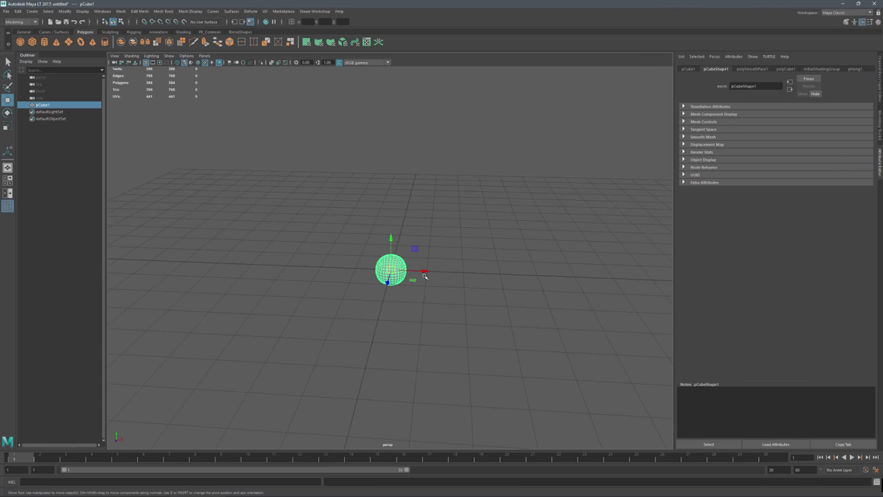
pyautogui.hotkey('ctrl', 'd')
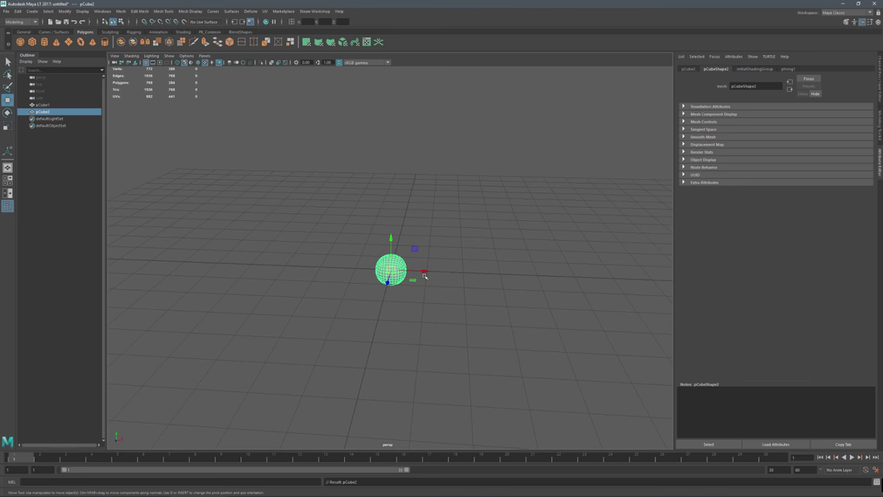
pyautogui.hotkey('ctrl', 'd')
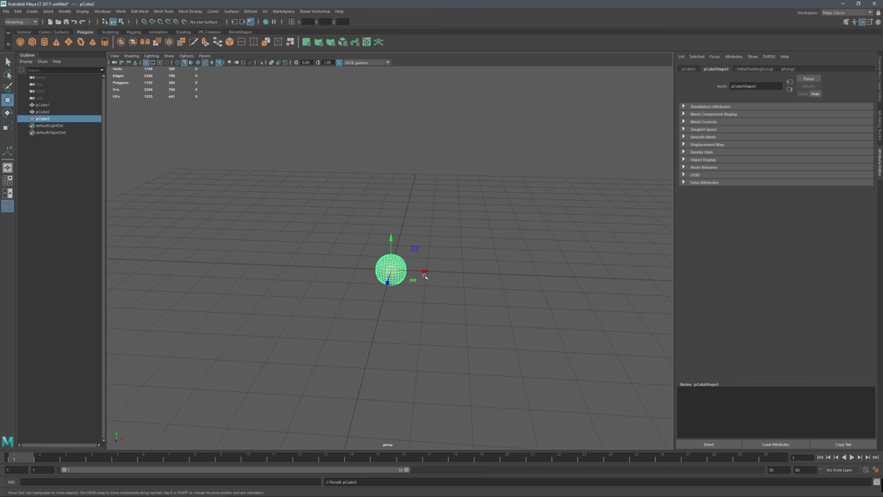
# - Rename the original mesh pCube1 as Ball
pyautogui.click(41, 105)
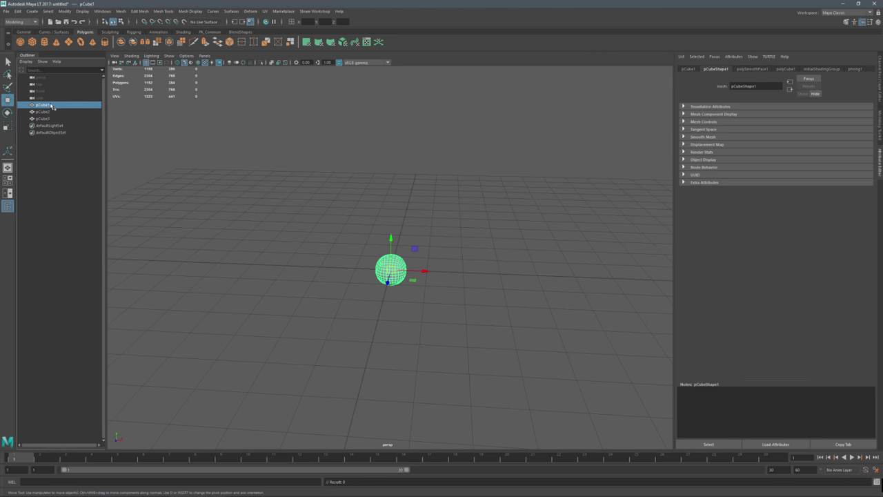
pyautogui.doubleClick(42, 105)
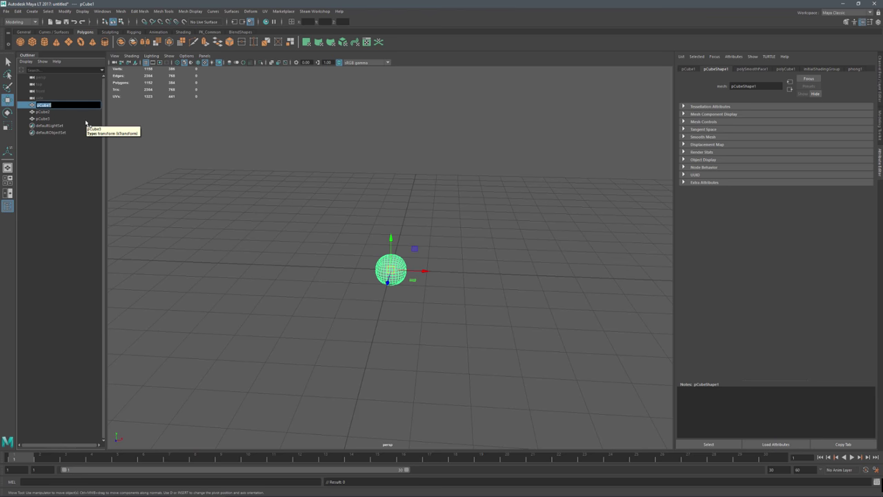
pyautogui.write('Ball')
pyautogui.press('Return')
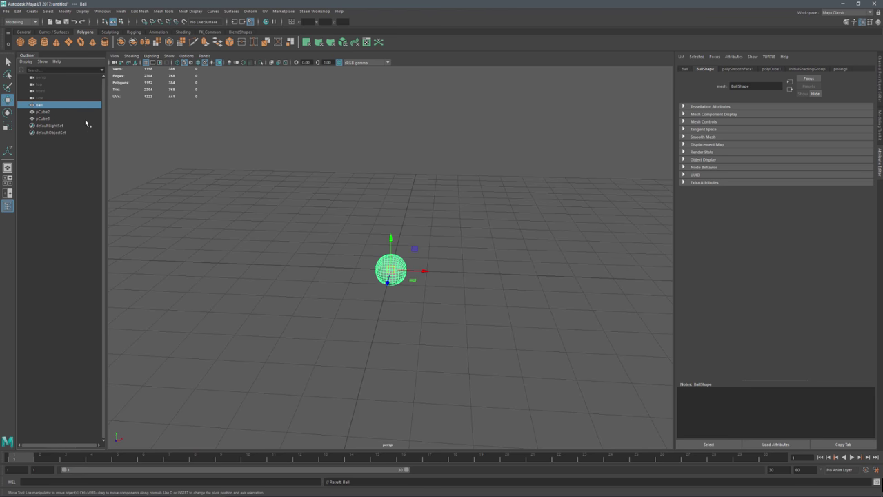
# - Rename the first duplicate, pCube2, as Smoosh and the second duplicate, pCube3, as Stretch
pyautogui.doubleClick(41, 113)
pyautogui.write('g')
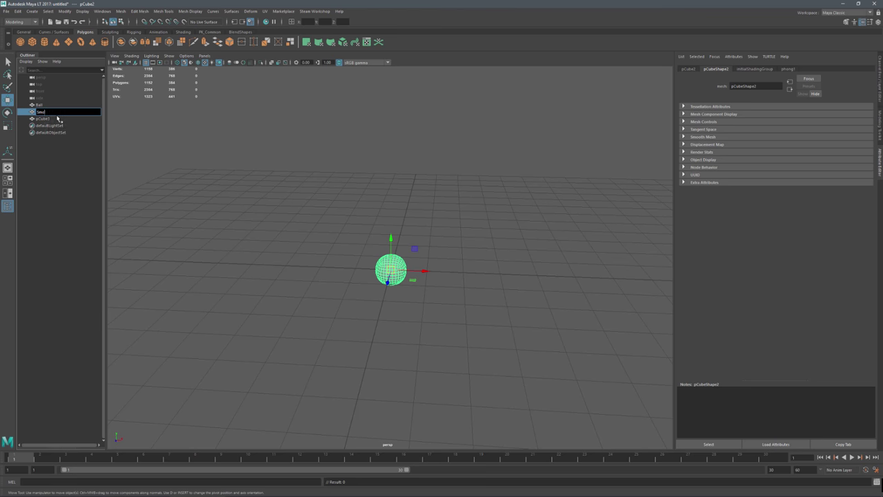
pyautogui.write('mooch')
pyautogui.press('Return')
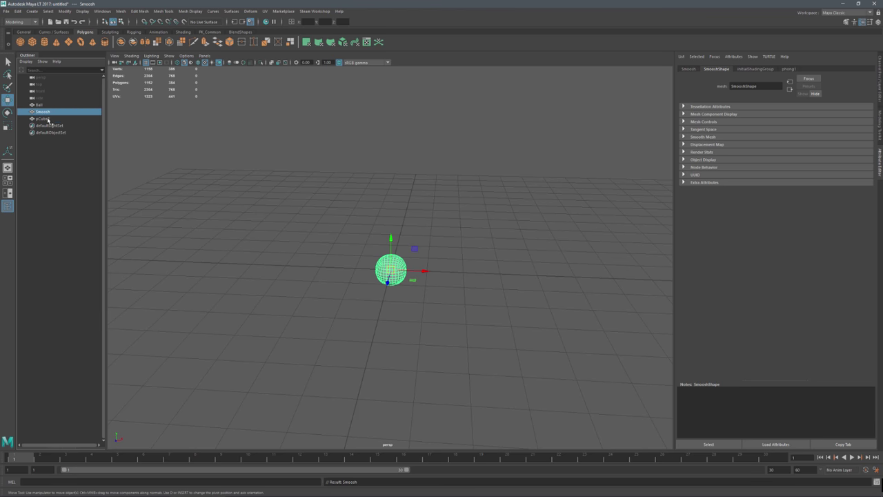
pyautogui.doubleClick(44, 118)
pyautogui.write('g')
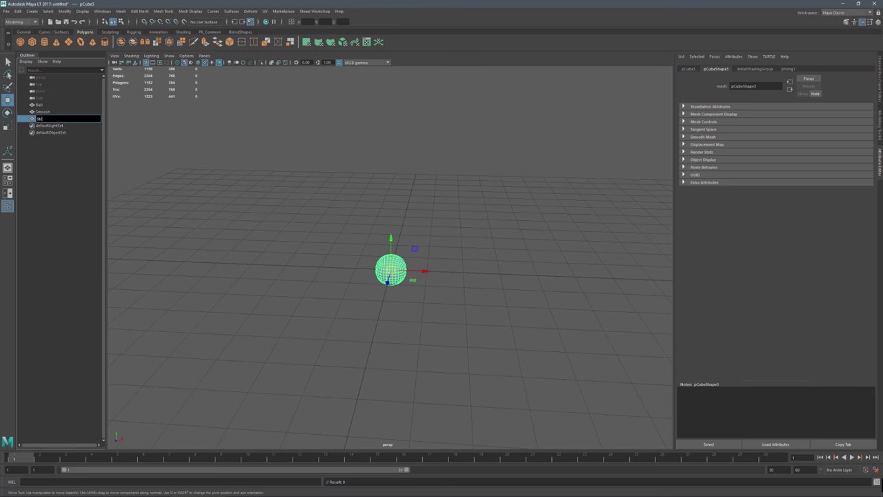
pyautogui.press('Return')
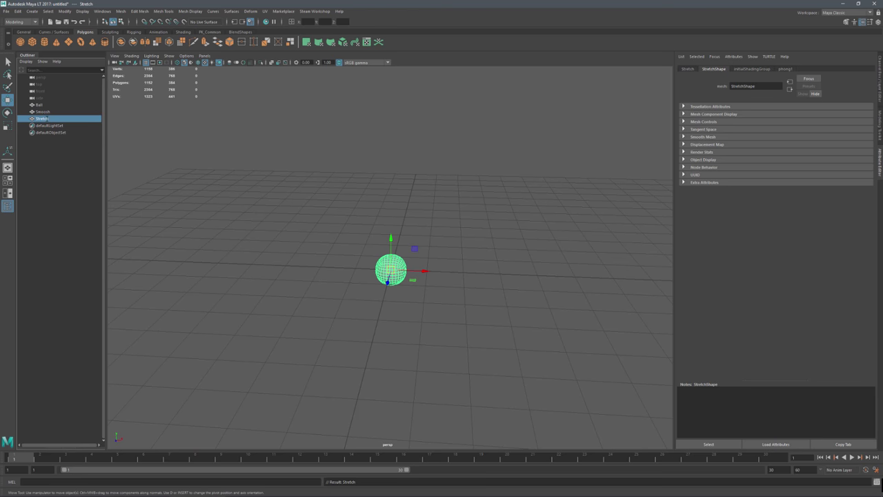
# - Move the Stretch mesh away from Ball along the positive X axis
pyautogui.click(45, 106)
pyautogui.click(44, 112)
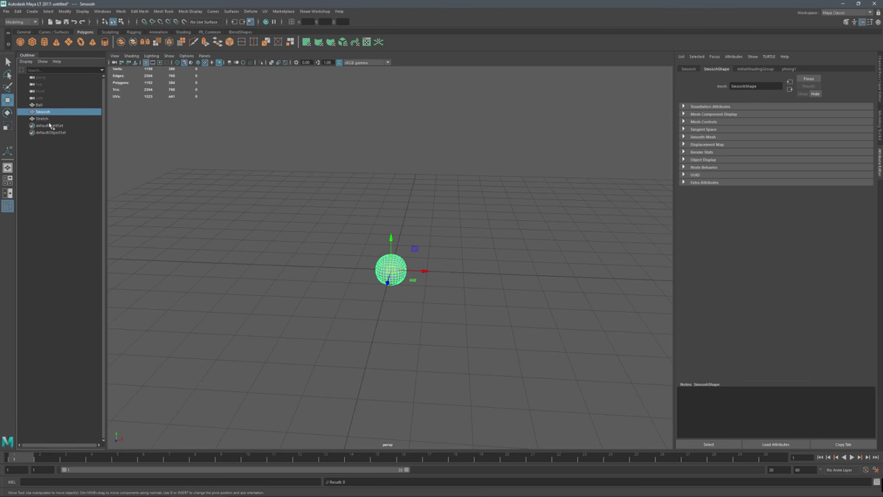
pyautogui.click(44, 120)
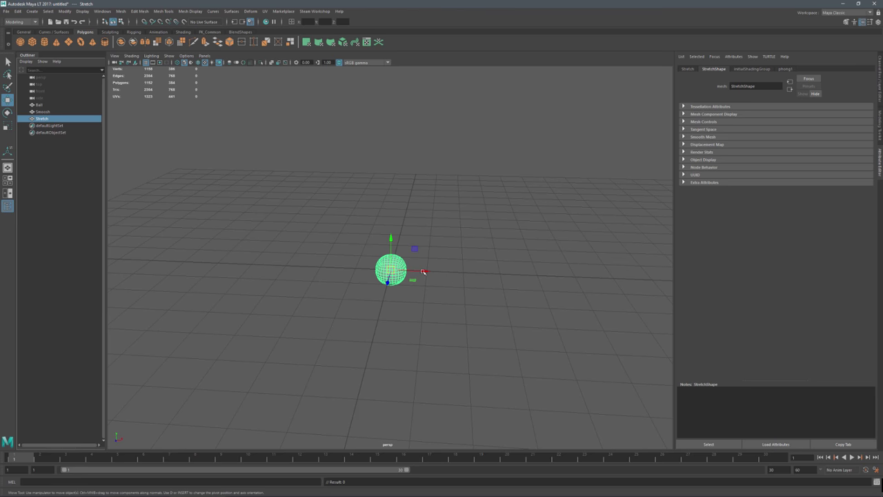
pyautogui.moveTo(420, 272); pyautogui.dragTo(494, 274)
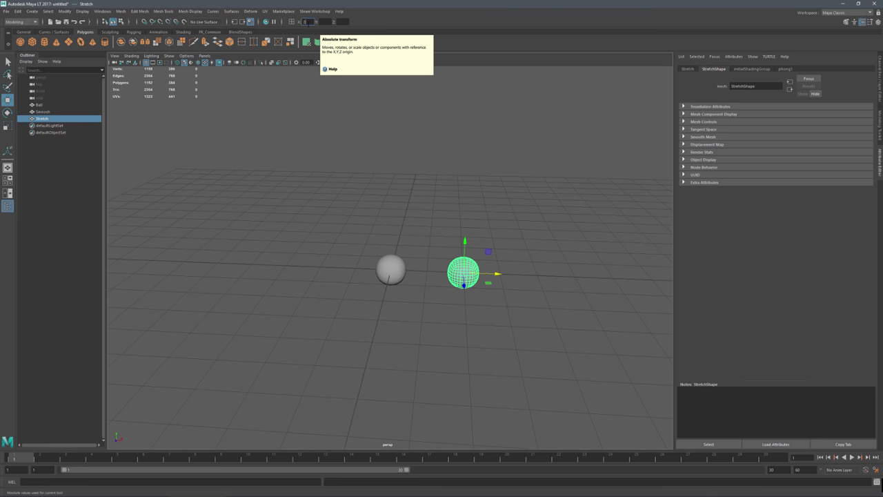
# - Move the Smoosh mesh along the negative X axis, to the opposite side of Ball from Stretch
pyautogui.click(47, 112)
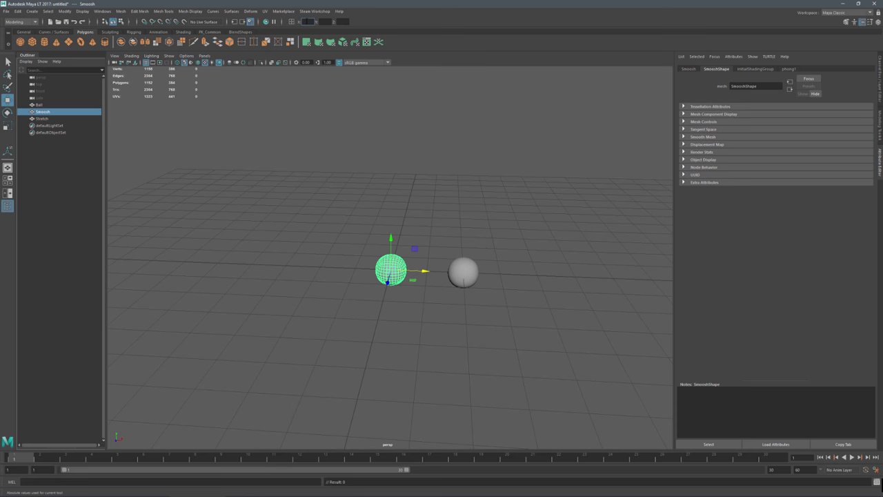
pyautogui.press('Return')
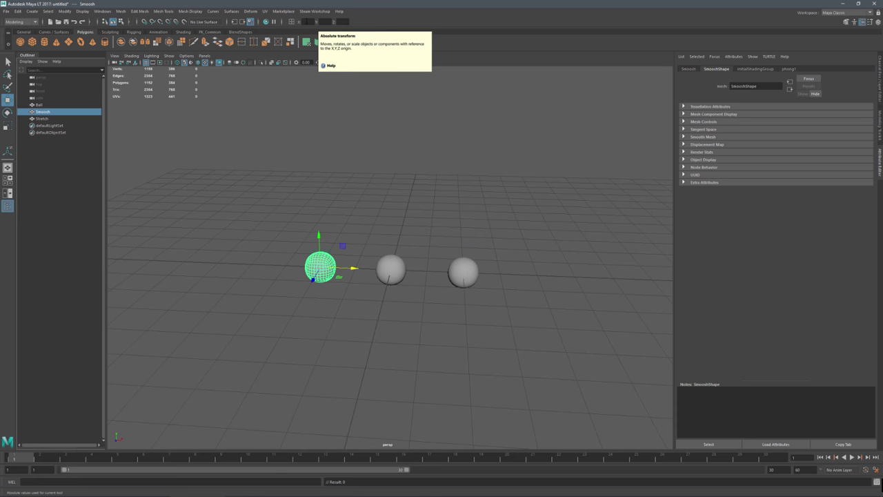
pyautogui.click(393, 265)
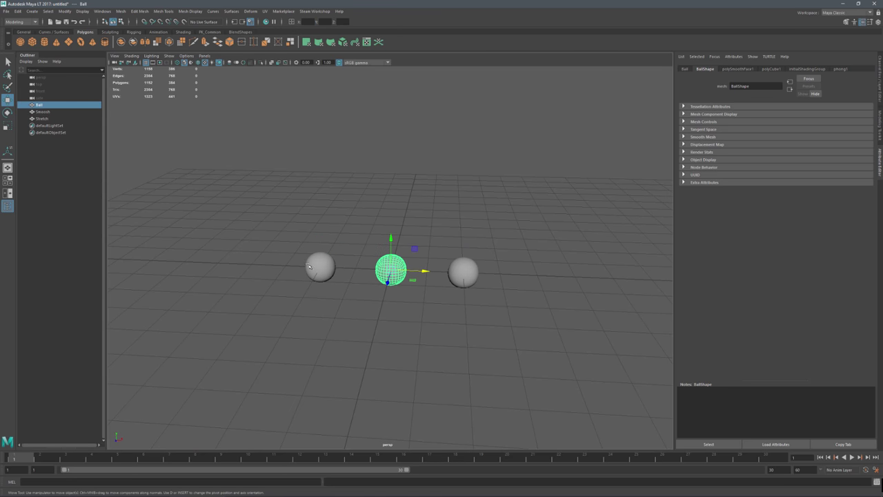
pyautogui.click(311, 265)
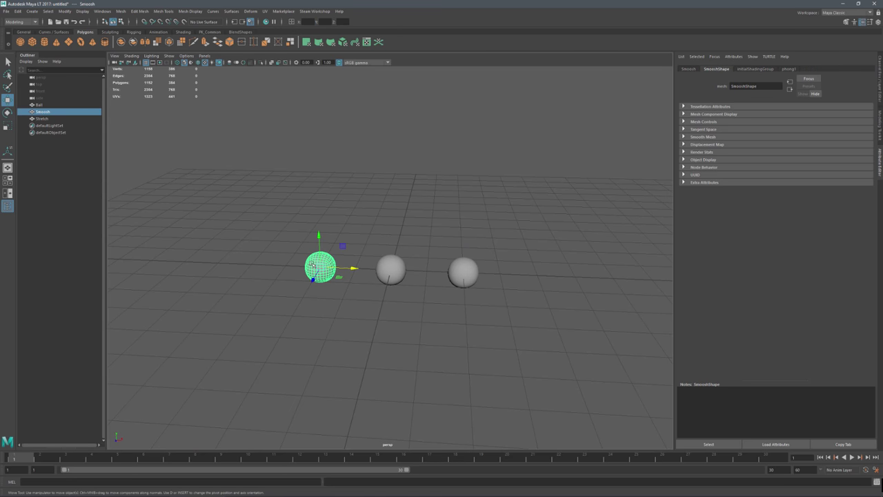
pyautogui.click(464, 272)
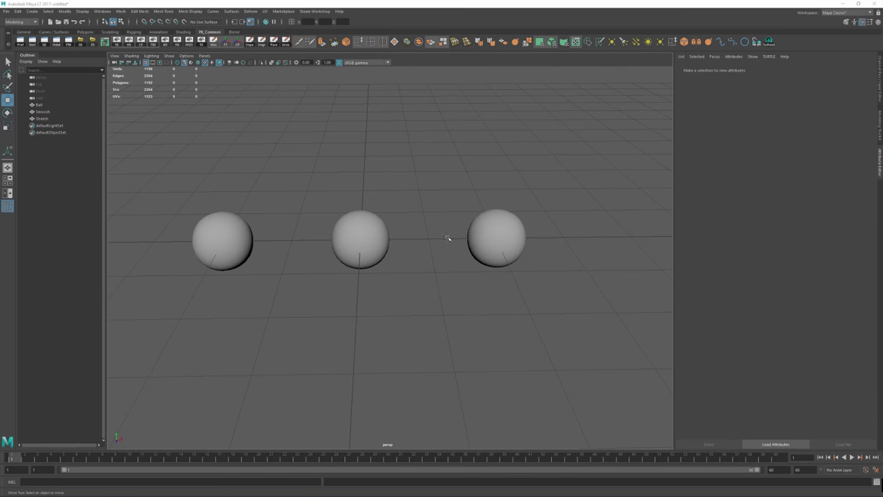
# - Select all faces of Smoosh and scale them flatter vertically and wider horizontally into a squashed ball shape
pyautogui.click(228, 240)
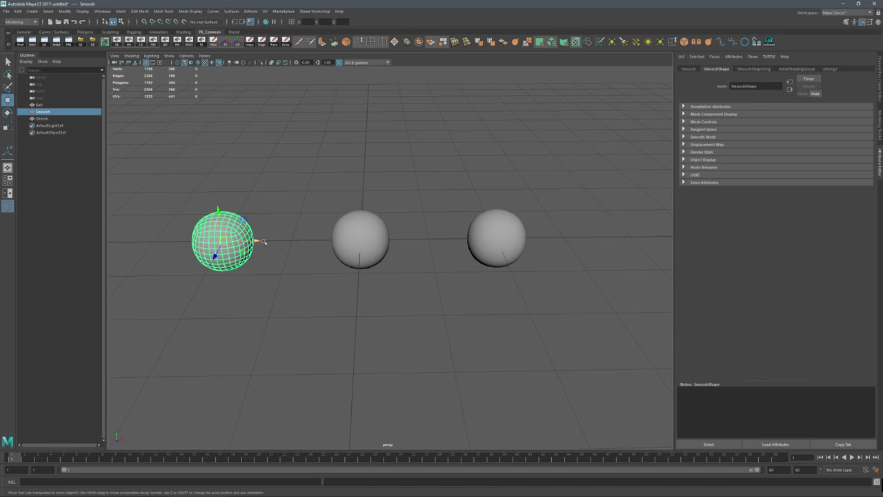
pyautogui.moveTo(209, 232)
pyautogui.mouseDown(button='right')
pyautogui.moveTo(205, 243)
pyautogui.moveTo(195, 239)
pyautogui.mouseUp(button='right')
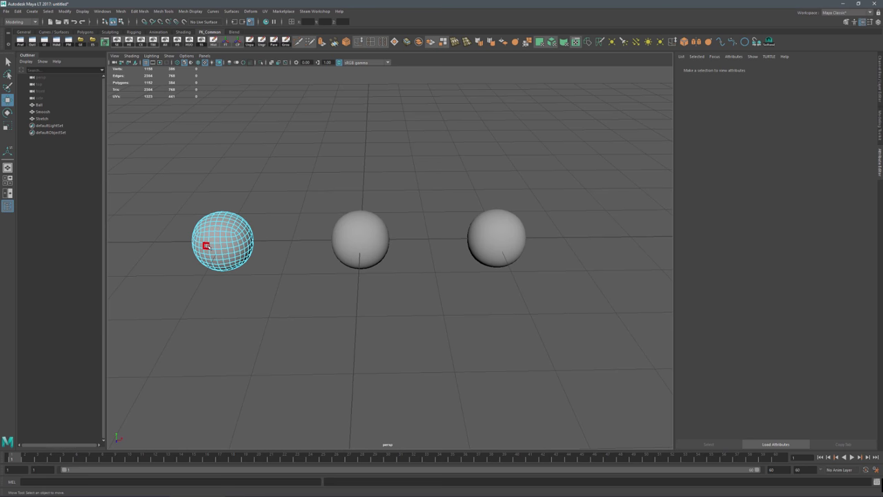
pyautogui.moveTo(188, 202); pyautogui.dragTo(282, 295)
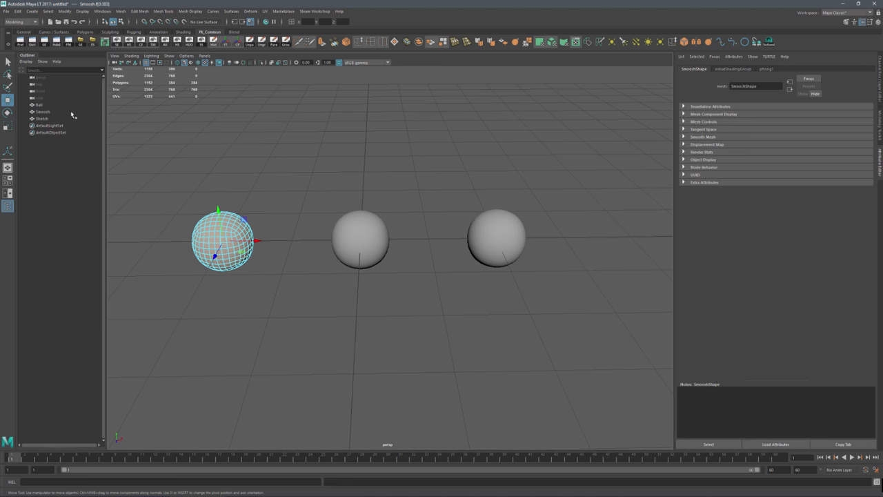
pyautogui.press('r')
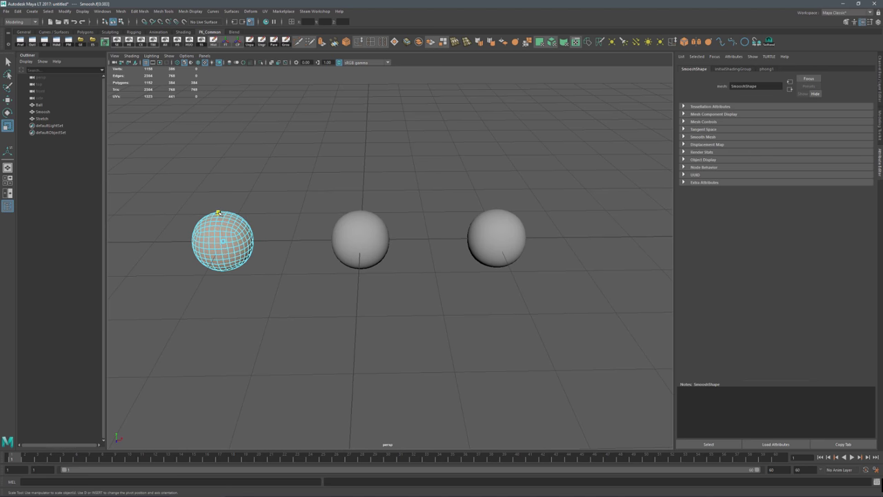
pyautogui.moveTo(218, 212); pyautogui.dragTo(247, 252)
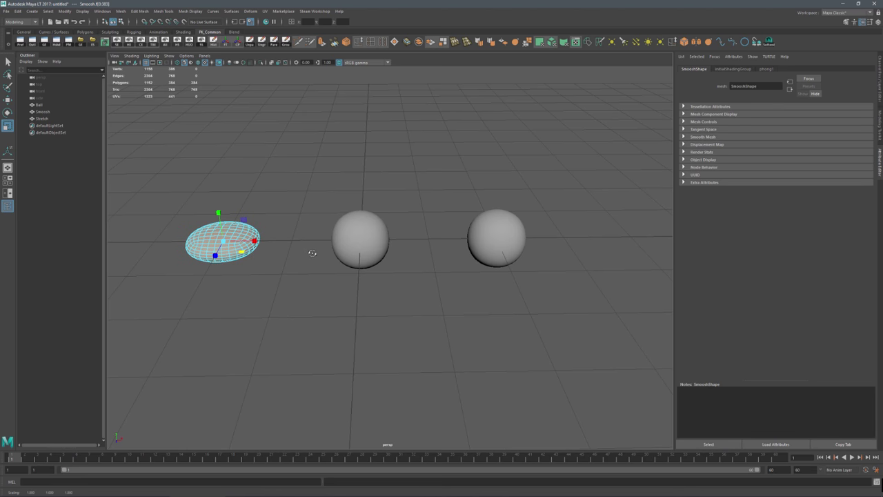
# - Select all faces of Stretch and scale them taller vertically and narrower horizontally into an elongated ball, then clear the face selection
pyautogui.keyDown('alt'); pyautogui.moveTo(312, 252); pyautogui.dragTo(418, 288); pyautogui.keyUp('alt')
pyautogui.click(451, 242)
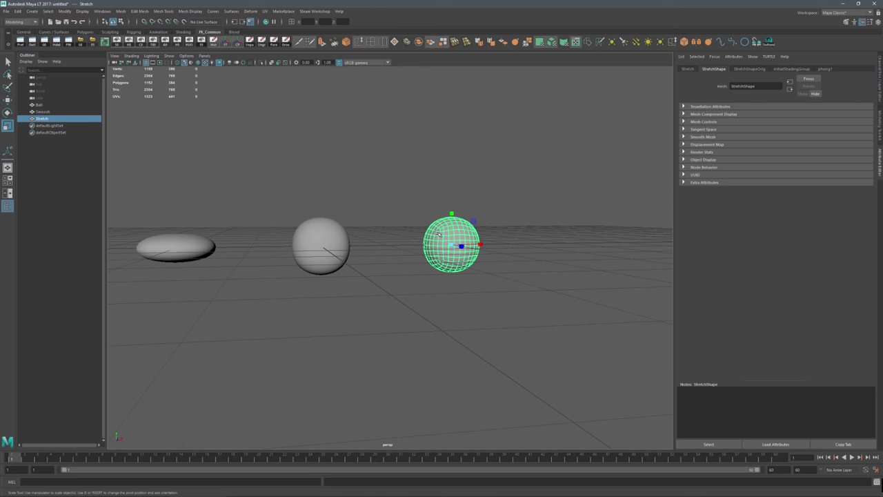
pyautogui.rightClick(438, 233)
pyautogui.click(438, 251)
pyautogui.moveTo(389, 182); pyautogui.dragTo(510, 248)
pyautogui.moveTo(460, 216); pyautogui.dragTo(460, 204)
pyautogui.keyDown('alt'); pyautogui.moveTo(348, 245); pyautogui.dragTo(360, 241); pyautogui.keyUp('alt')
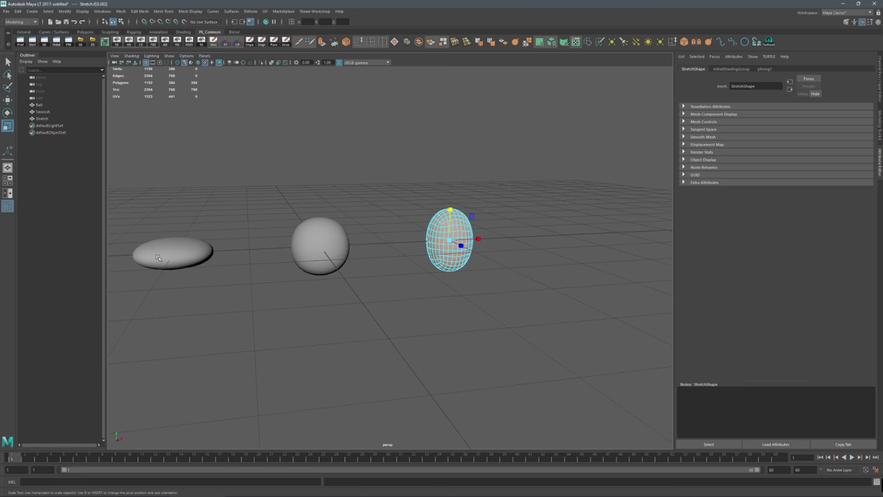
pyautogui.click(277, 139)
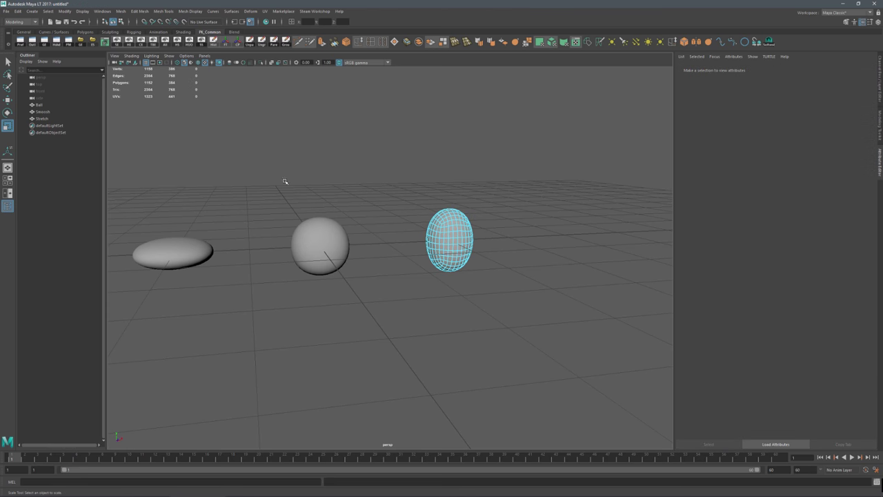
# - Return Stretch to object mode and clear the selection so that all three meshes are unselected
pyautogui.moveTo(286, 181); pyautogui.dragTo(324, 172, button='right')
pyautogui.click(375, 166)
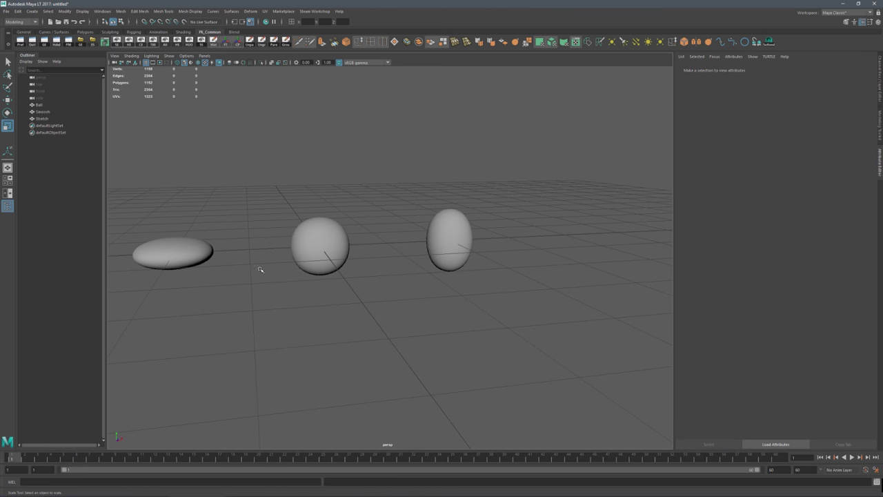
pyautogui.keyDown('alt'); pyautogui.moveTo(260, 269); pyautogui.dragTo(407, 262); pyautogui.keyUp('alt')
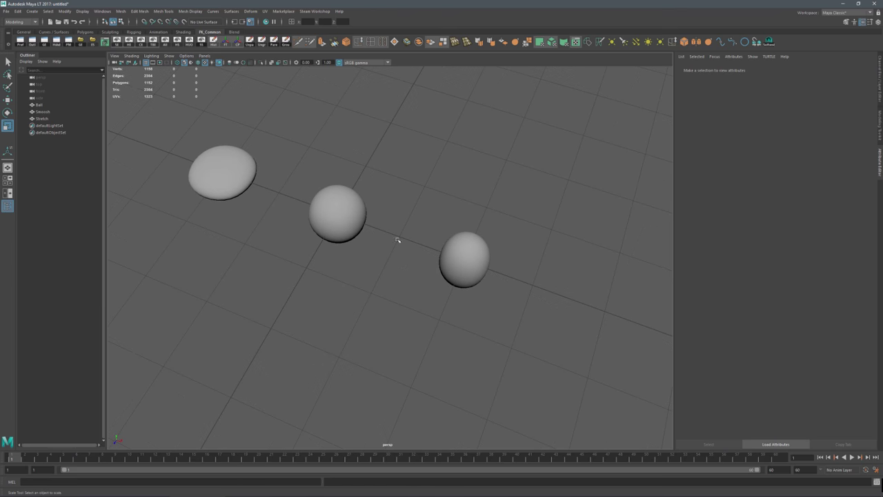
pyautogui.keyDown('alt'); pyautogui.moveTo(335, 253); pyautogui.dragTo(383, 249, button='middle'); pyautogui.keyUp('alt')
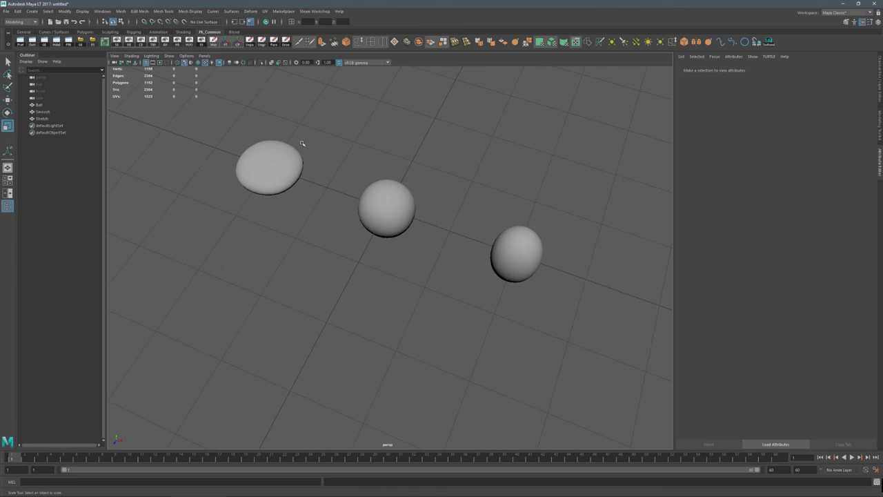
# - Delete the existing Blend shelf and confirm its removal
pyautogui.click(234, 32)
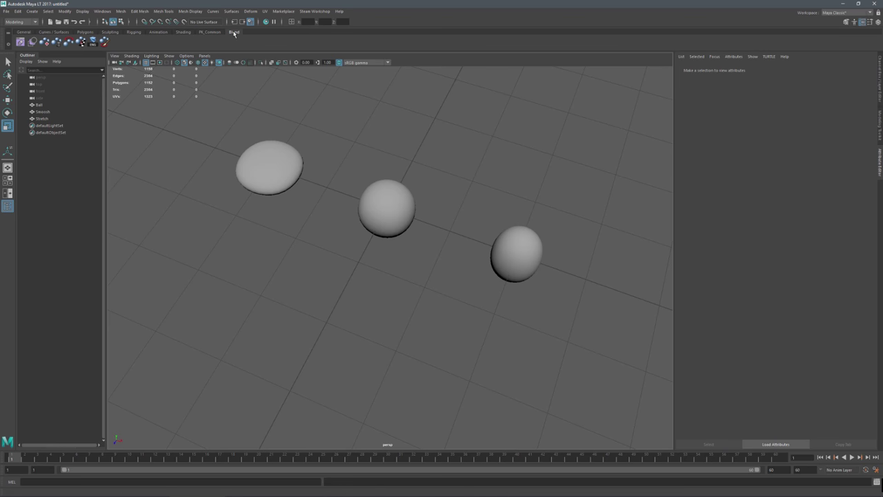
pyautogui.click(9, 44)
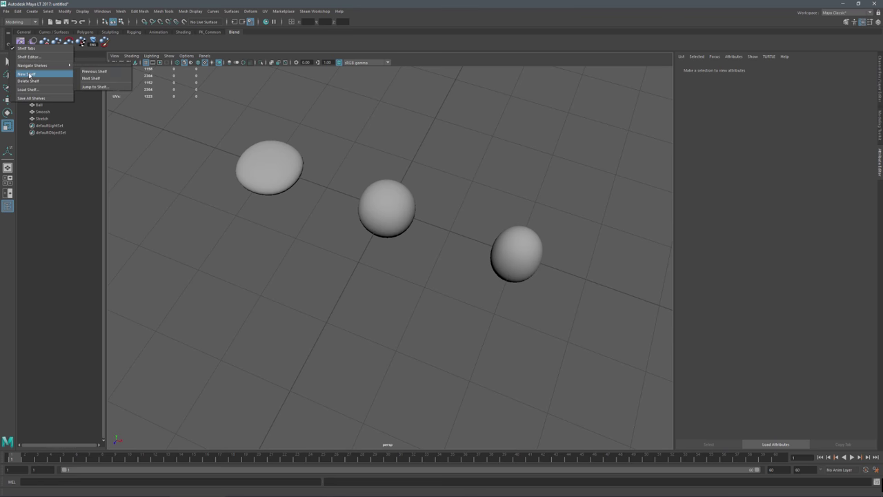
pyautogui.click(27, 81)
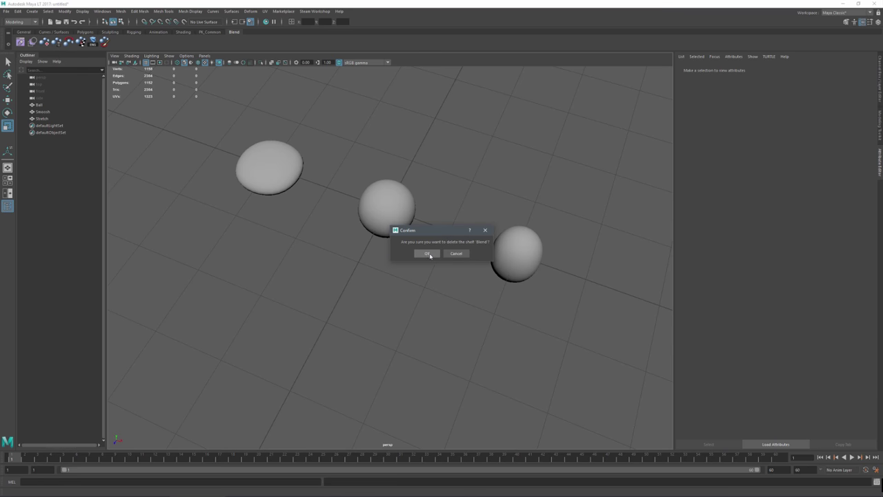
pyautogui.click(427, 254)
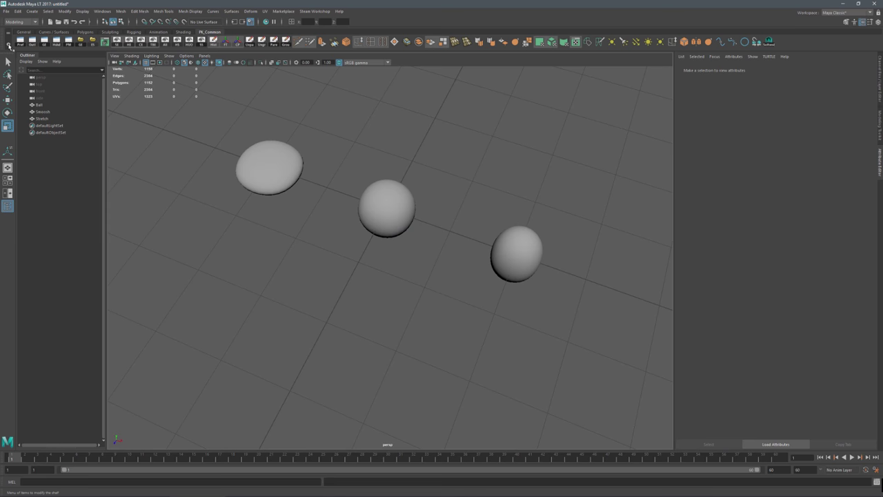
# - Create a new empty shelf named BlendShape
pyautogui.click(8, 44)
pyautogui.click(27, 74)
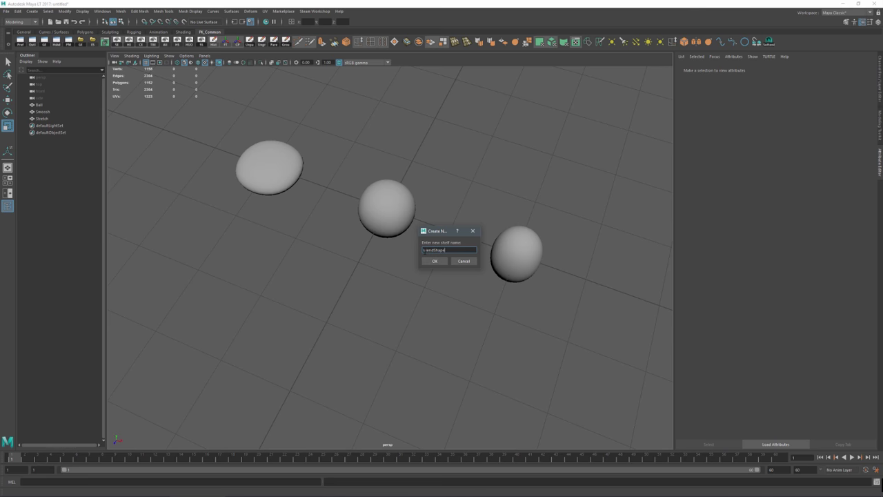
pyautogui.press('Return')
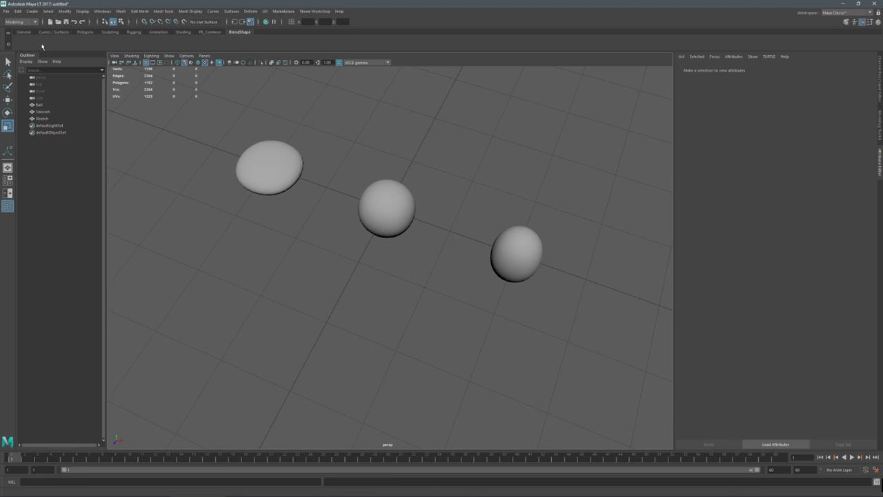
# - Add a shortcut for the Shape Editor to the BlendShape shelf
pyautogui.click(102, 11)
pyautogui.moveTo(115, 51)
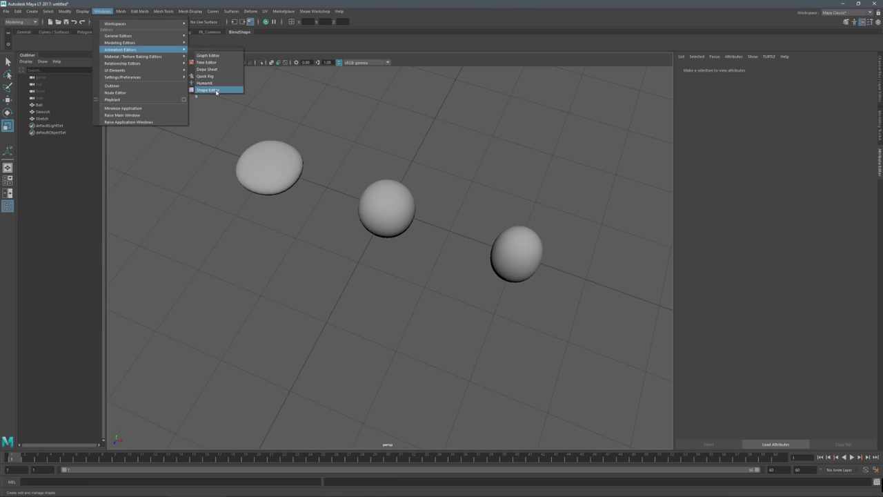
pyautogui.keyDown('ctrl'); pyautogui.keyDown('shift'); pyautogui.click(216, 91); pyautogui.keyUp('shift'); pyautogui.keyUp('ctrl')
pyautogui.press('Escape')
pyautogui.press('Escape')
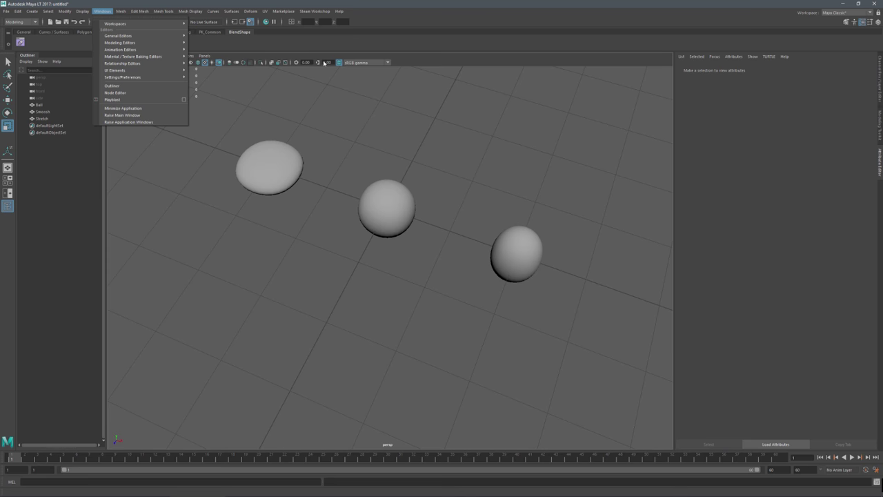
# - Add the Deform commands for Blend Shape options, blend shape editing and blend shape weight painting to the BlendShape shelf
pyautogui.click(252, 12)
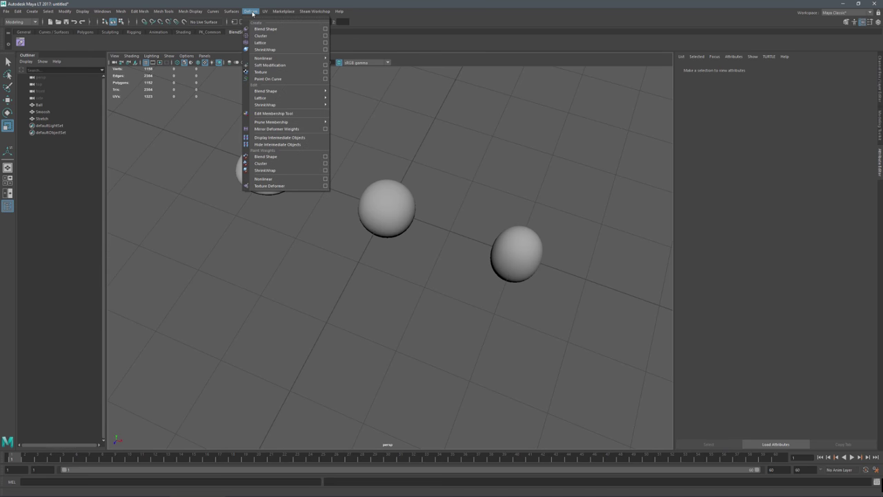
pyautogui.keyDown('ctrl'); pyautogui.keyDown('shift'); pyautogui.click(326, 30); pyautogui.keyUp('shift'); pyautogui.keyUp('ctrl')
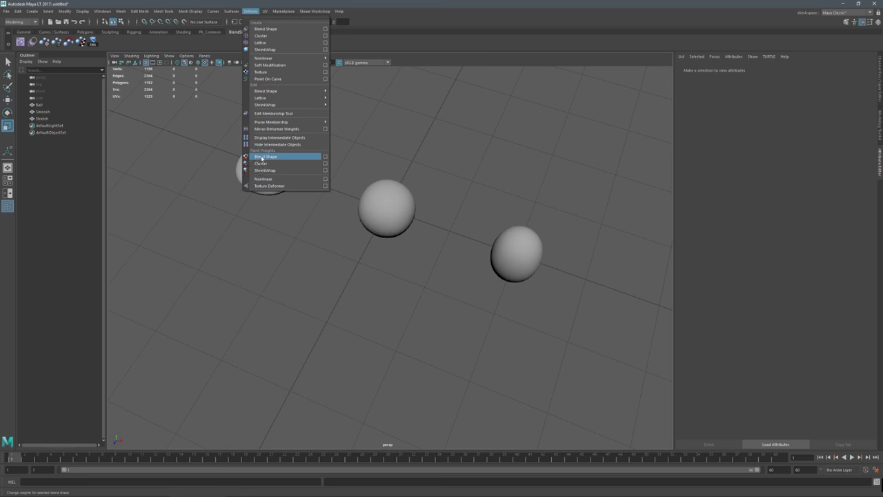
pyautogui.click(200, 48)
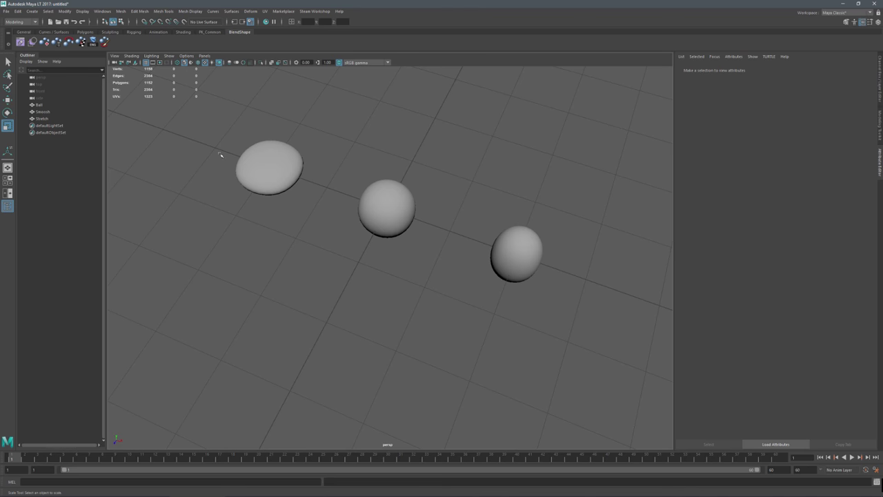
# - Select Smoosh and Stretch, with Ball last, and create a blend shape node named BallBounce from them
pyautogui.hotkey('ctrl', 'z')
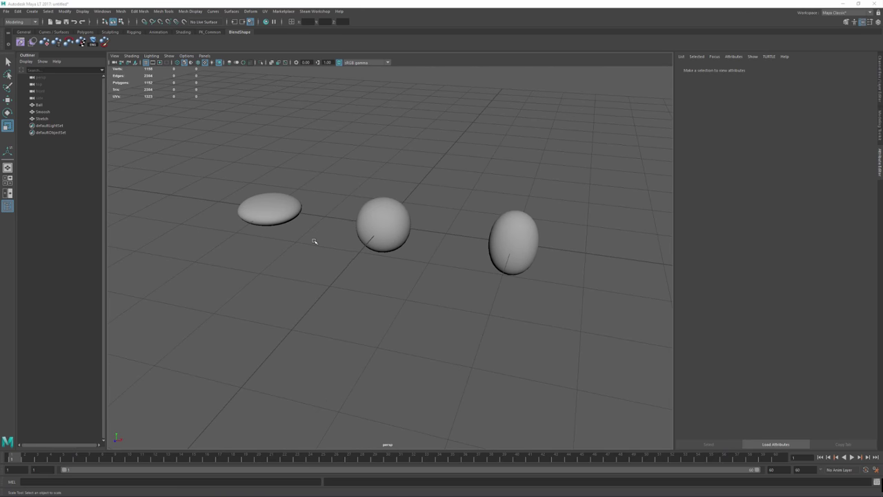
pyautogui.moveTo(206, 168); pyautogui.dragTo(319, 256)
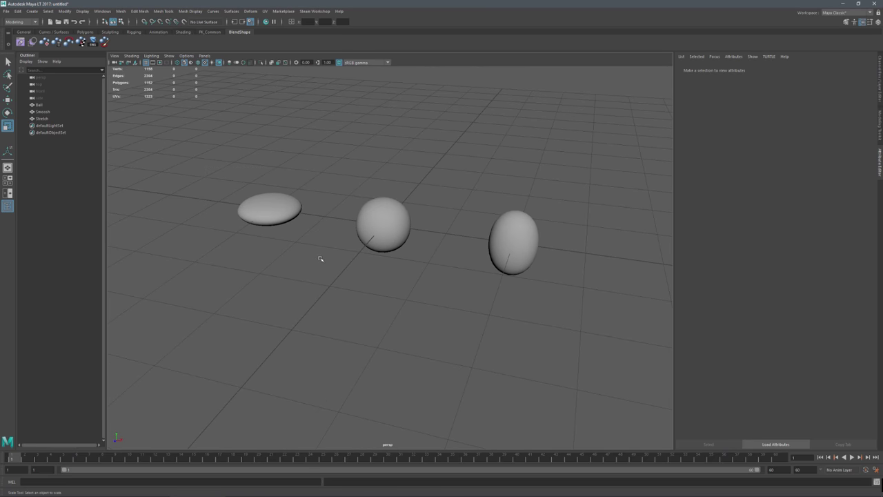
pyautogui.keyDown('shift'); pyautogui.moveTo(457, 175); pyautogui.dragTo(577, 317); pyautogui.keyUp('shift')
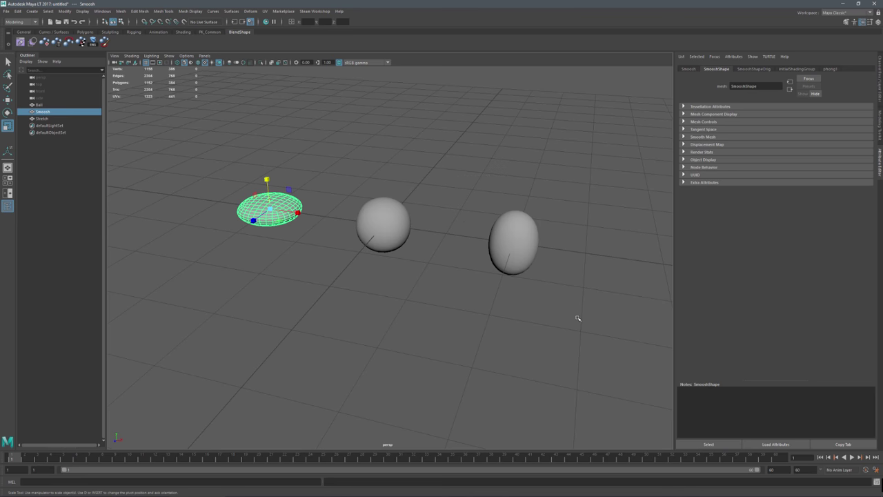
pyautogui.keyDown('shift'); pyautogui.moveTo(338, 164); pyautogui.dragTo(433, 292); pyautogui.keyUp('shift')
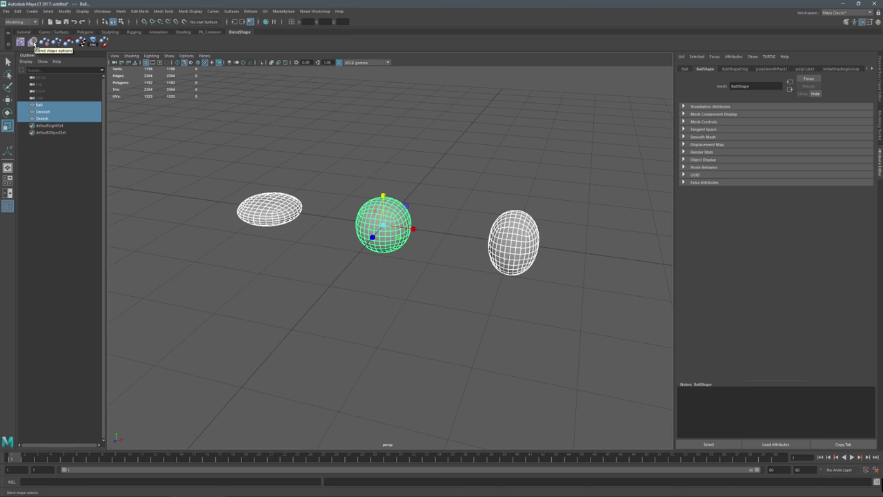
pyautogui.click(32, 42)
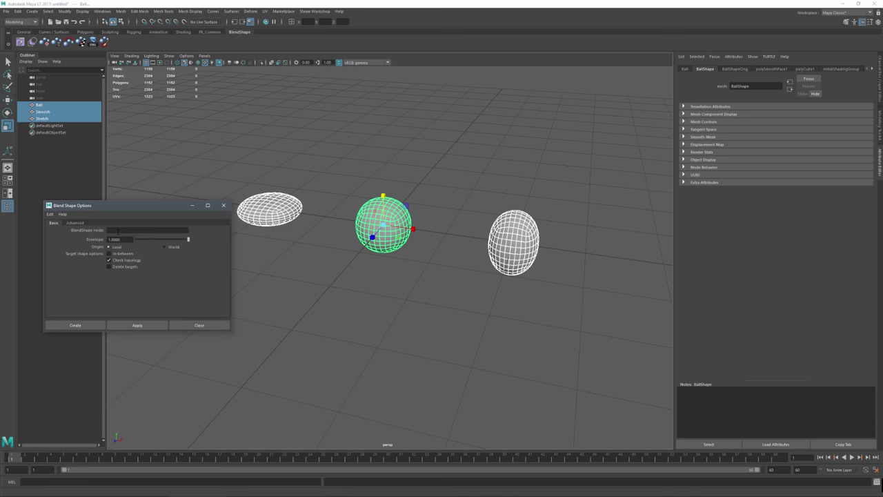
pyautogui.click(118, 232)
pyautogui.click(141, 325)
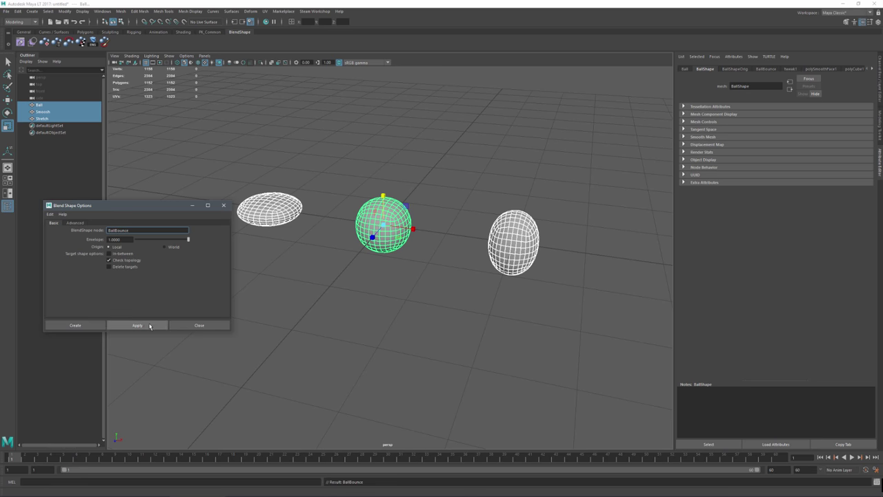
pyautogui.click(200, 325)
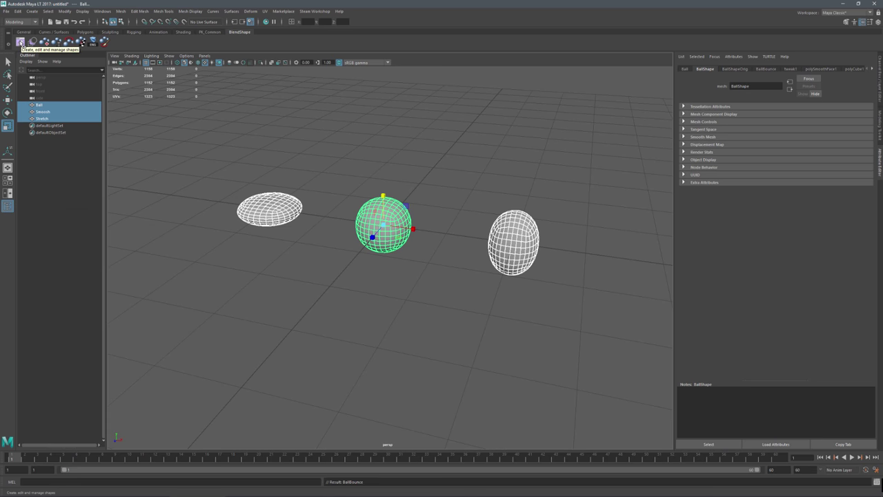
# - Open the Shape Editor and inspect BallBounce's Smoosh and Stretch targets, trying out their weight sliders
pyautogui.click(21, 42)
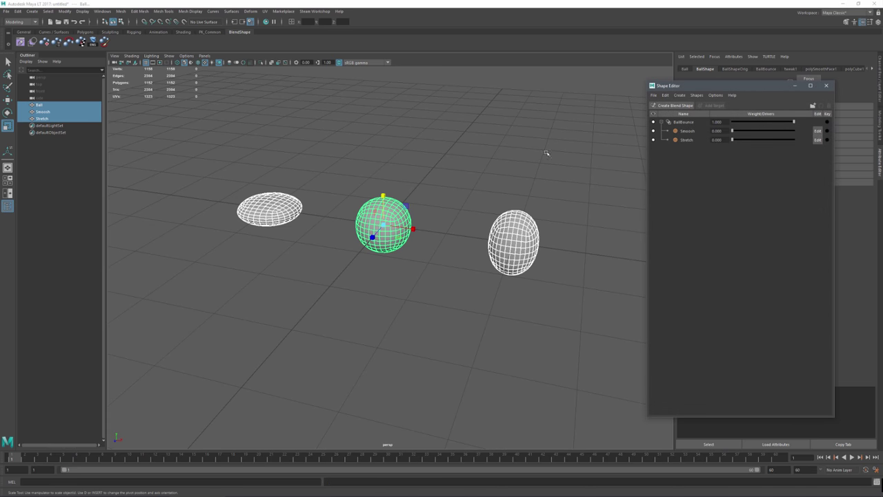
pyautogui.click(684, 123)
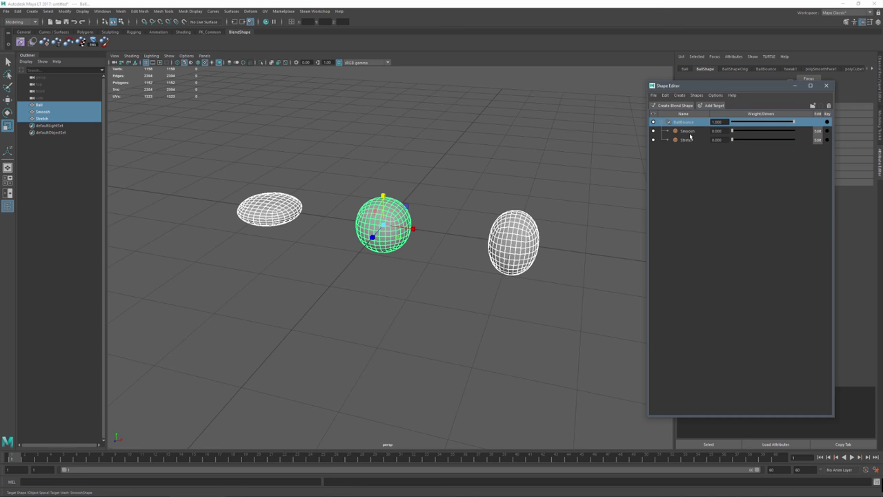
pyautogui.click(688, 133)
pyautogui.click(688, 140)
pyautogui.click(688, 132)
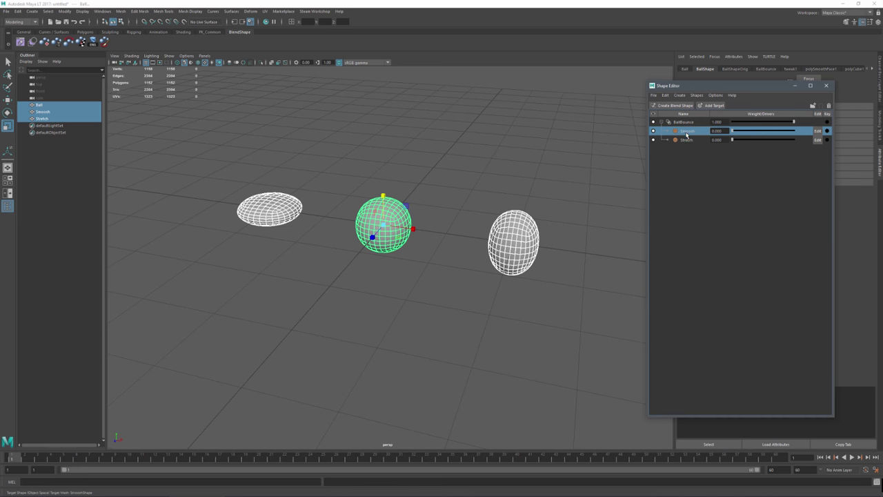
pyautogui.click(688, 141)
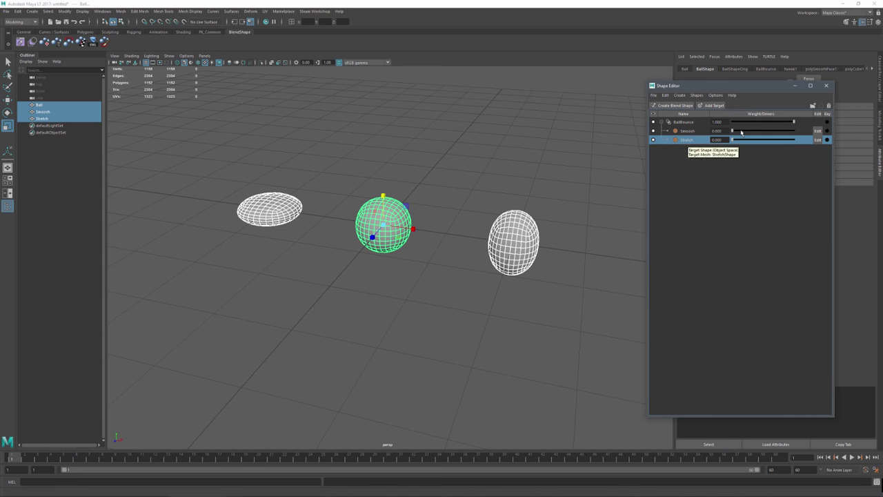
pyautogui.moveTo(733, 131)
pyautogui.mouseDown()
pyautogui.moveTo(802, 141)
pyautogui.moveTo(727, 142)
pyautogui.moveTo(828, 144)
pyautogui.moveTo(732, 143)
pyautogui.mouseUp()
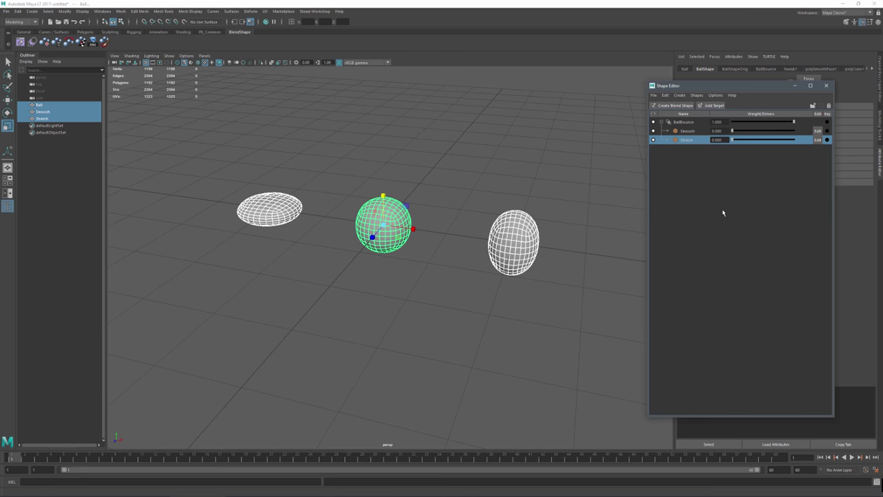
# - Select only Ball, activate the Move tool and set a keyframe for its resting position at frame 1
pyautogui.click(503, 153)
pyautogui.press('5')
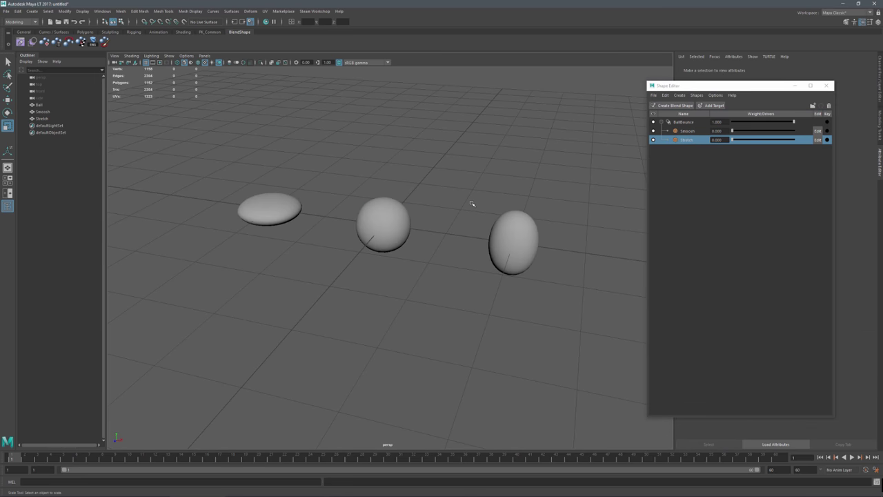
pyautogui.keyDown('alt'); pyautogui.moveTo(471, 203); pyautogui.dragTo(465, 223); pyautogui.keyUp('alt')
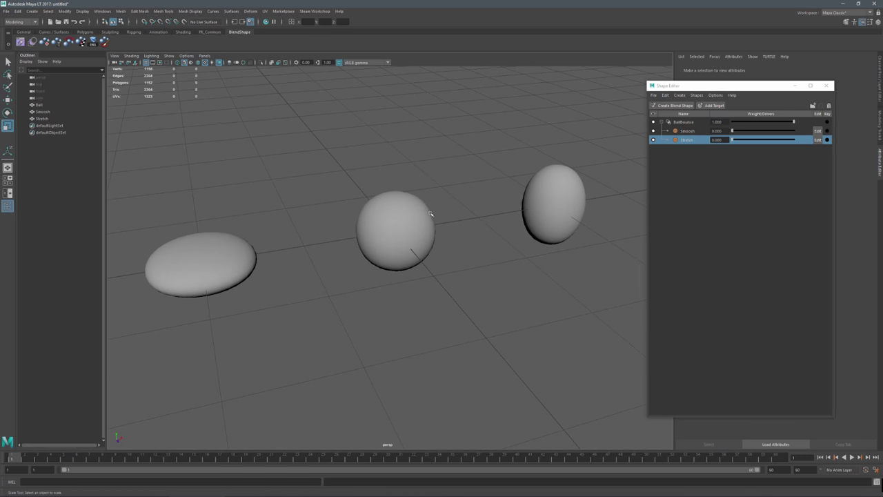
pyautogui.keyDown('alt'); pyautogui.moveTo(515, 228); pyautogui.dragTo(483, 244, button='right'); pyautogui.keyUp('alt')
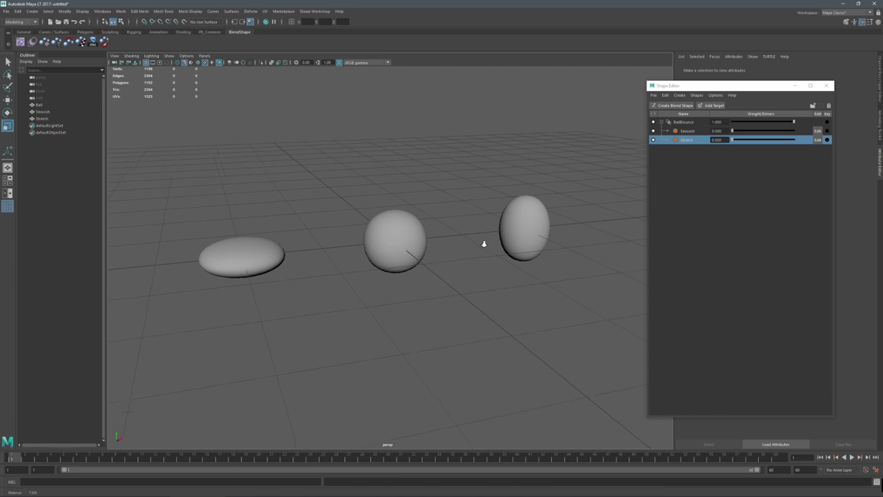
pyautogui.keyDown('alt'); pyautogui.moveTo(451, 211); pyautogui.dragTo(444, 244, button='middle'); pyautogui.keyUp('alt')
pyautogui.keyDown('alt'); pyautogui.moveTo(445, 243); pyautogui.dragTo(452, 240); pyautogui.keyUp('alt')
pyautogui.click(388, 292)
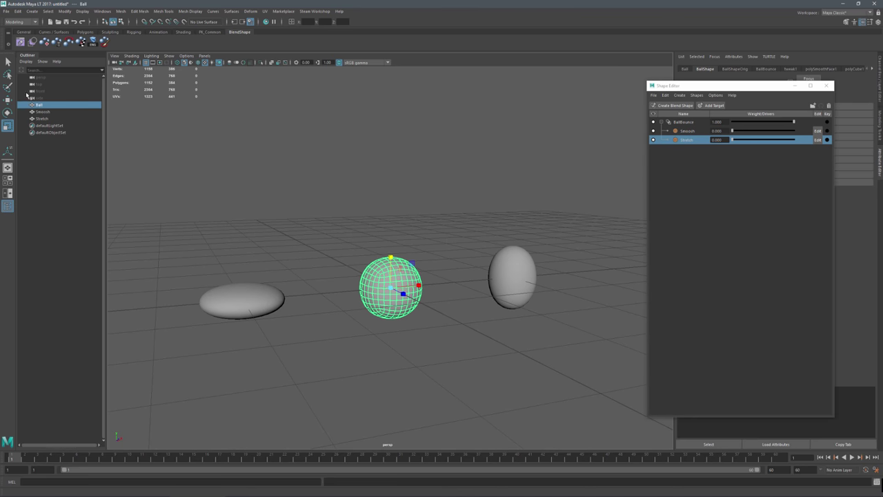
pyautogui.click(8, 100)
pyautogui.click(159, 32)
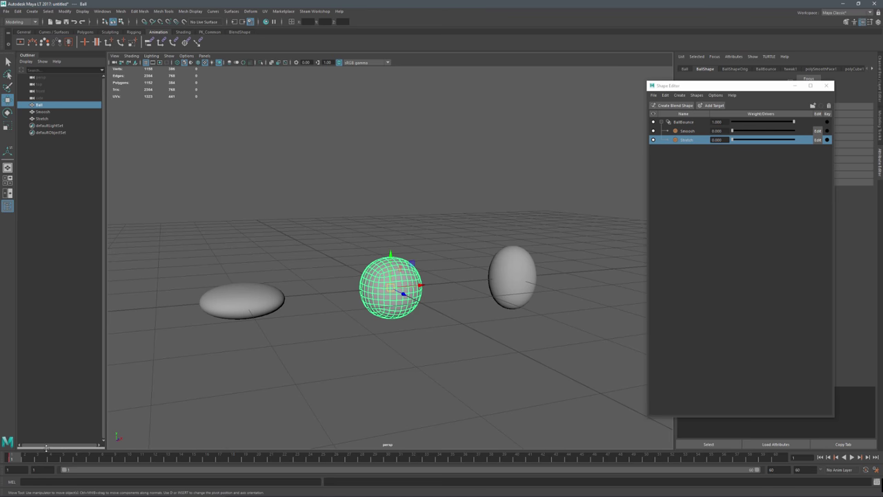
# - Go to frame 30 and move Ball straight up along the Y axis, high above the Smoosh and Stretch meshes
pyautogui.hotkey('alt', 'v')
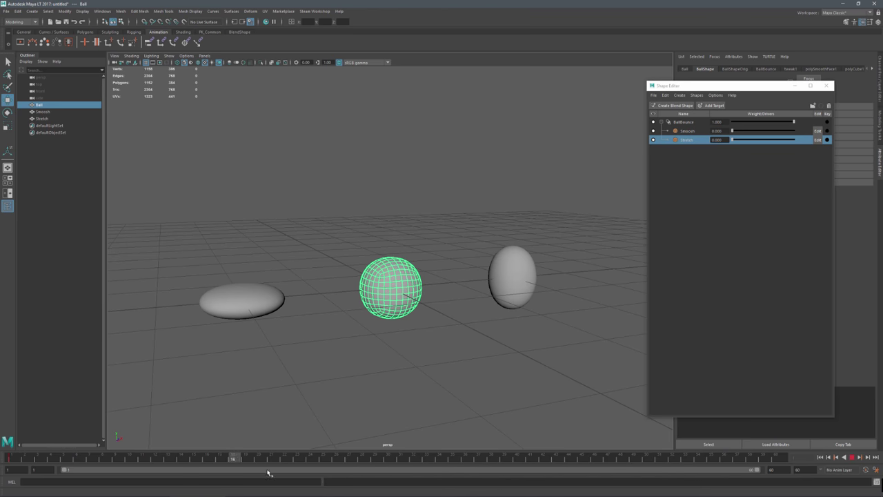
pyautogui.moveTo(439, 469); pyautogui.dragTo(391, 463)
pyautogui.hotkey('alt', 'v')
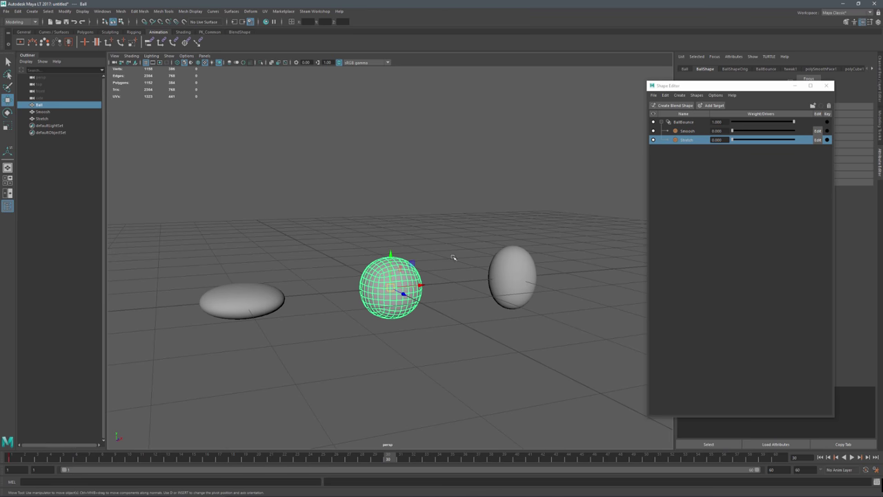
pyautogui.scroll(-5, 453, 256)
pyautogui.moveTo(390, 268); pyautogui.dragTo(391, 143)
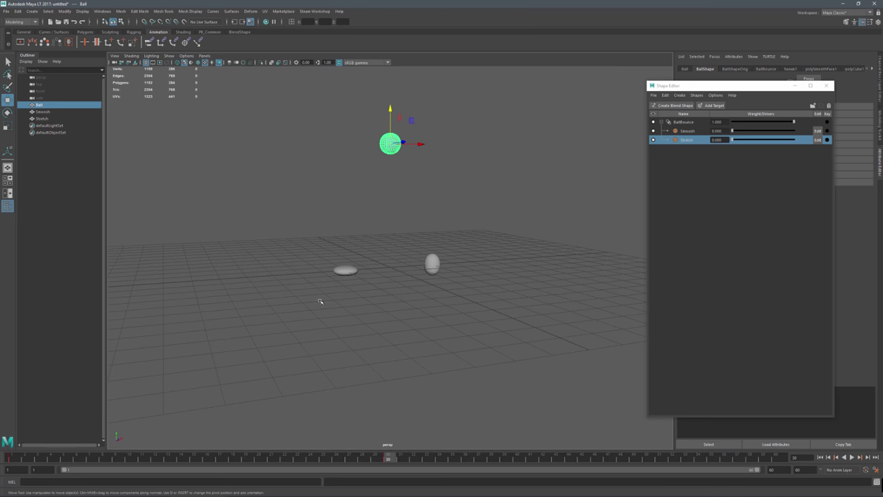
pyautogui.hotkey('ctrl', 'v')
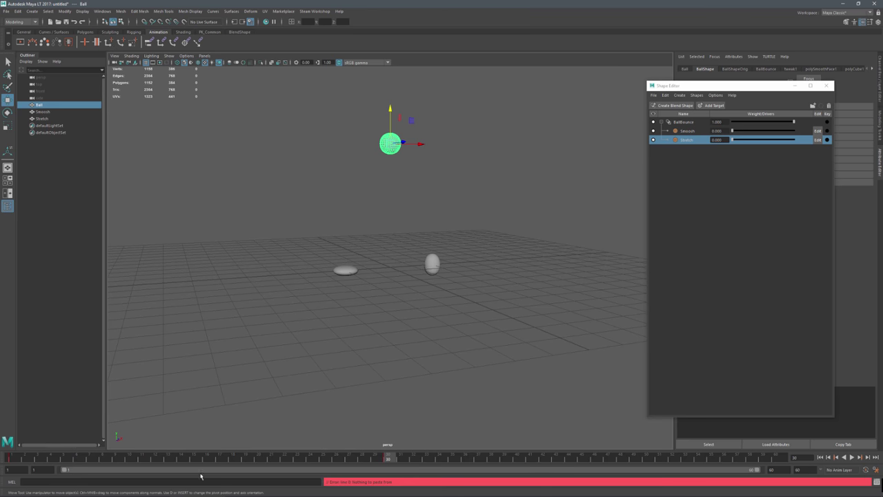
# - Copy Ball's keyframe from frame 1 to frame 60 and play the animation to check the movement
pyautogui.click(17, 459)
pyautogui.rightClick(17, 458)
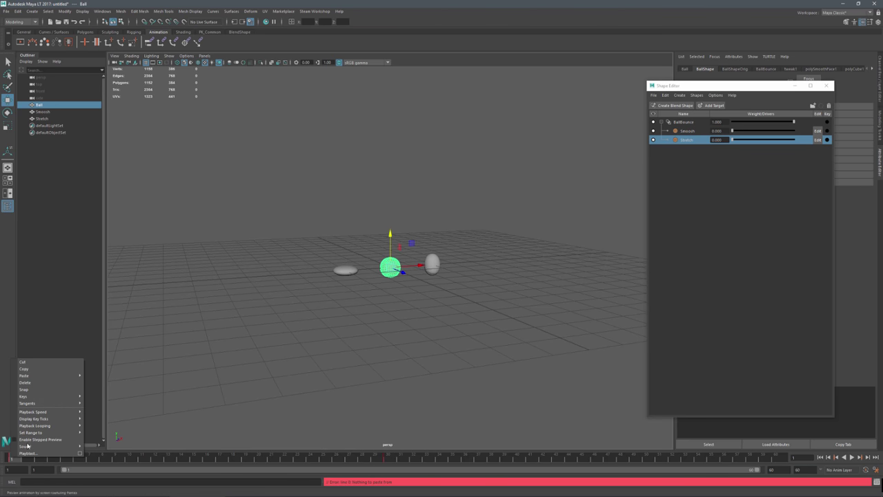
pyautogui.click(35, 371)
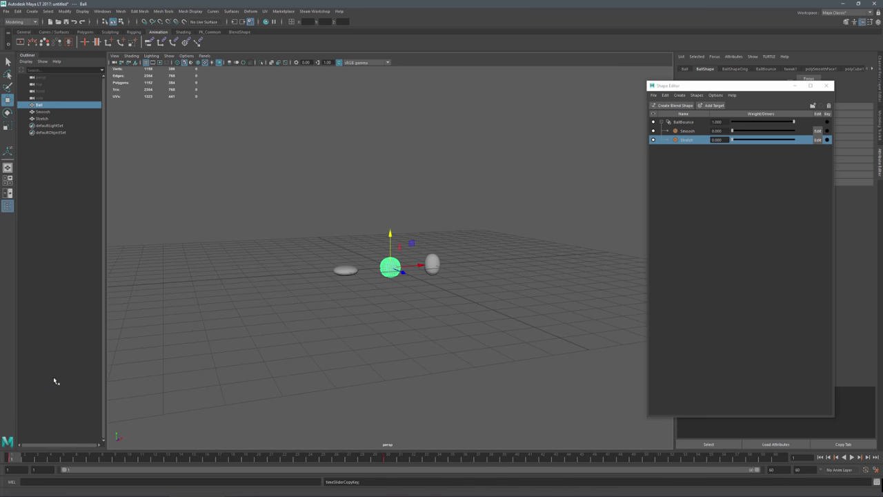
pyautogui.click(776, 456)
pyautogui.rightClick(776, 457)
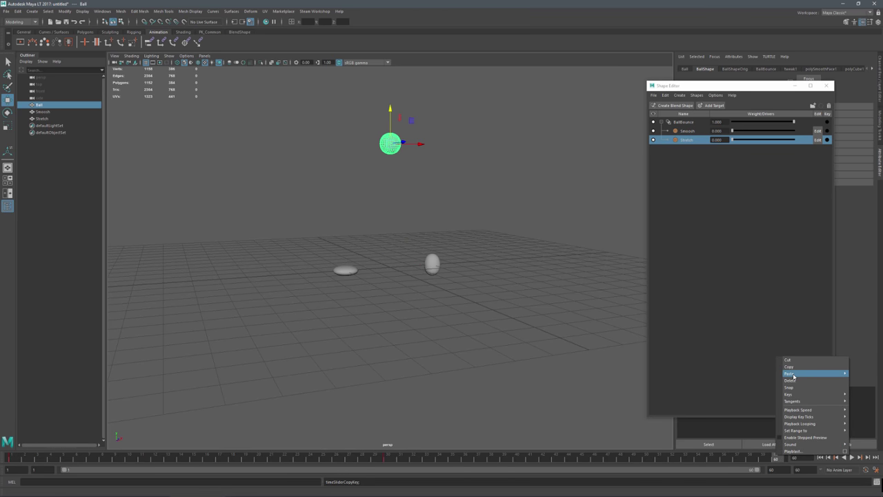
pyautogui.moveTo(794, 373)
pyautogui.click(747, 380)
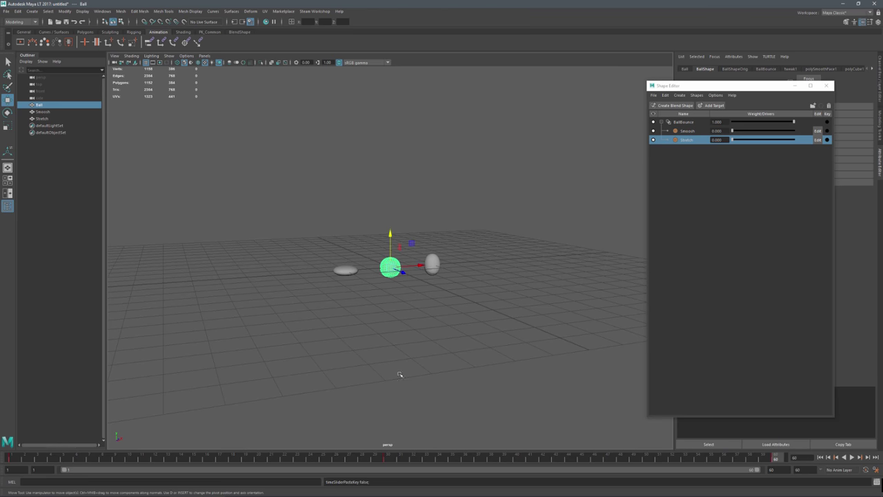
pyautogui.hotkey('alt', 'v')
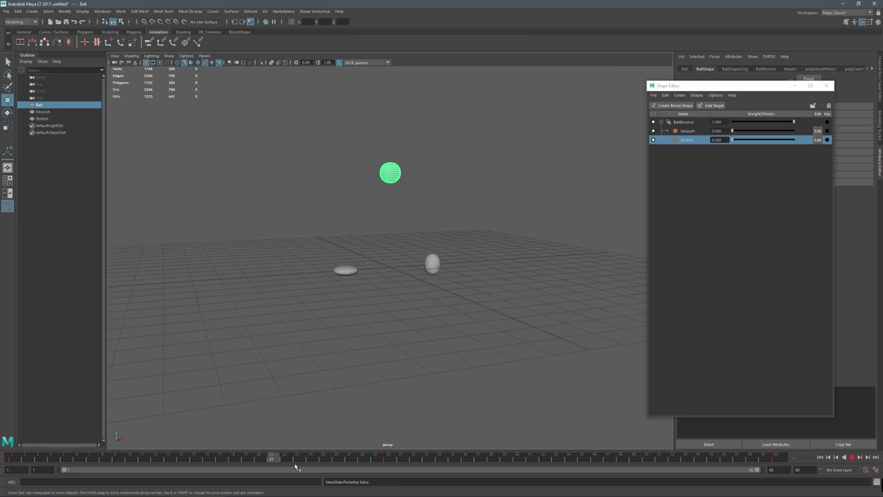
pyautogui.click(853, 458)
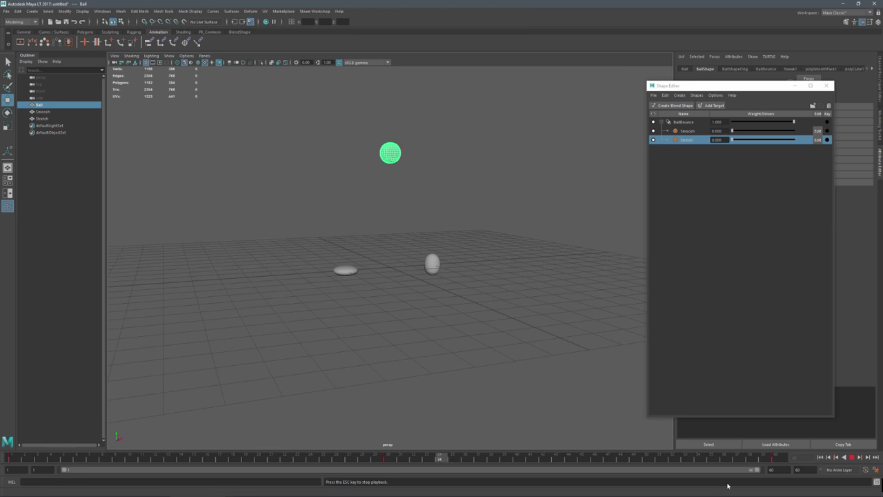
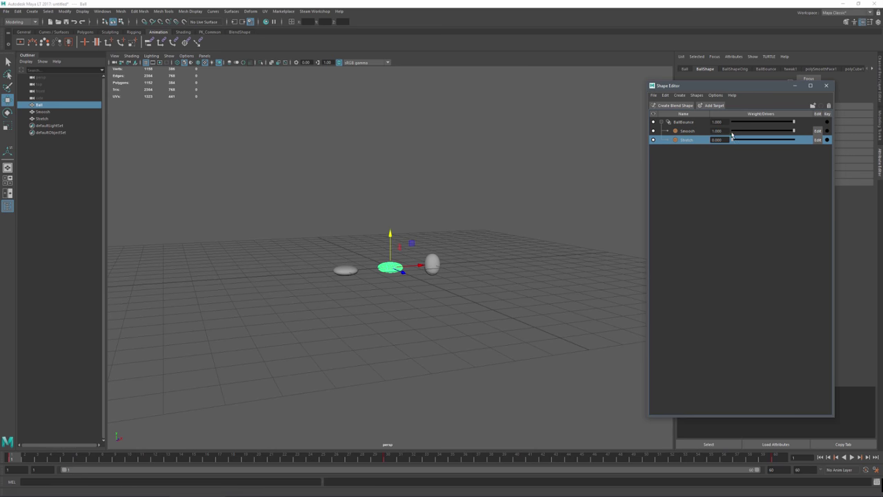
# - Key Smoosh at 1 and Stretch at 0 on frame 1, and key both Smoosh and Stretch at 0 on frame 5
pyautogui.click(827, 130)
pyautogui.click(827, 140)
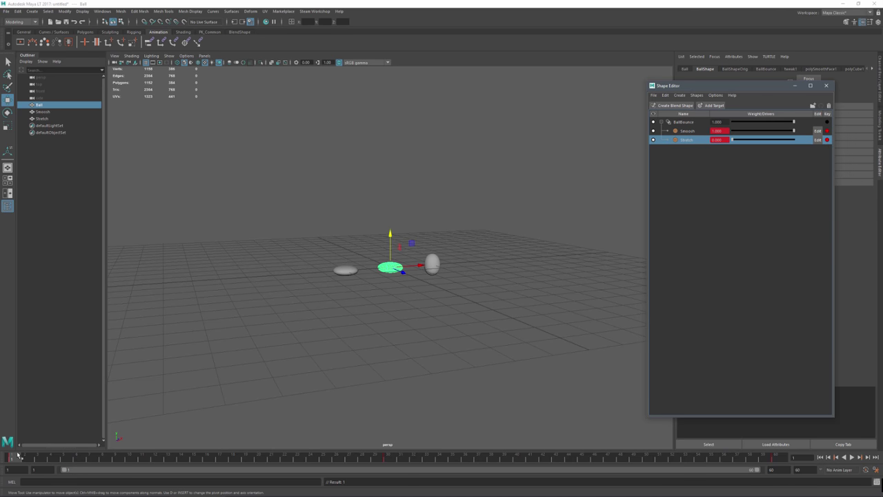
pyautogui.moveTo(18, 455); pyautogui.dragTo(62, 467)
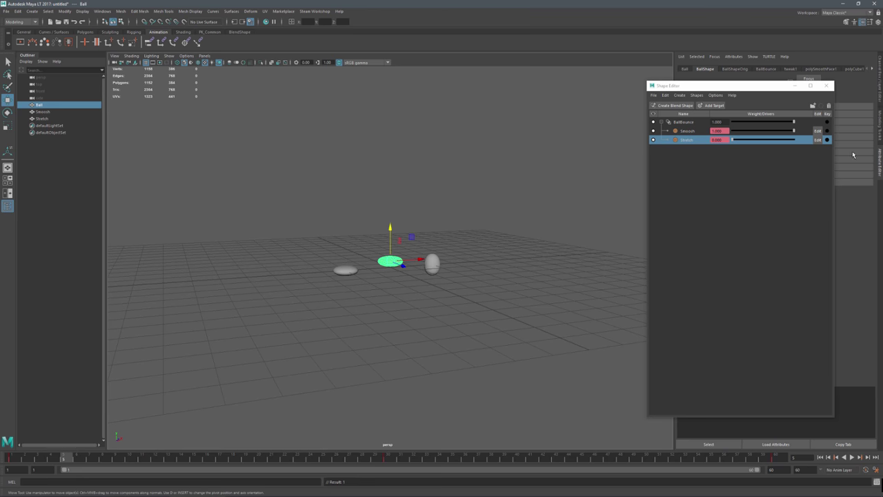
pyautogui.click(827, 130)
pyautogui.click(827, 140)
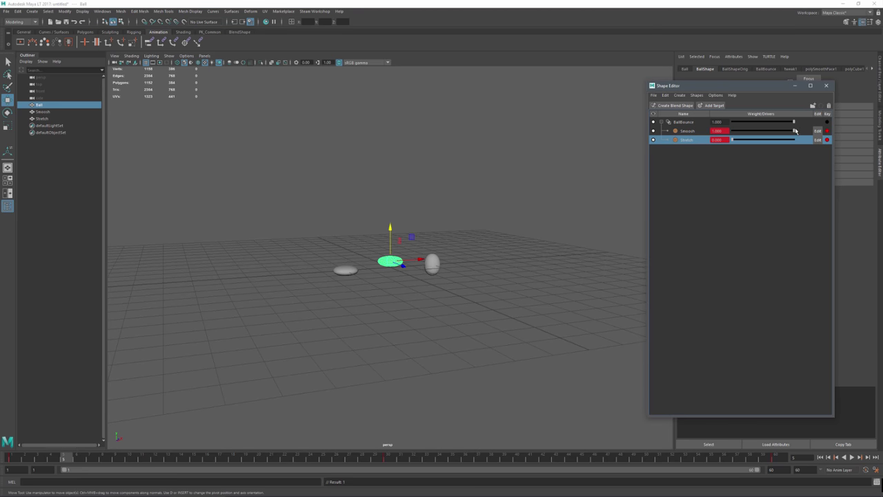
pyautogui.moveTo(791, 131); pyautogui.dragTo(730, 132)
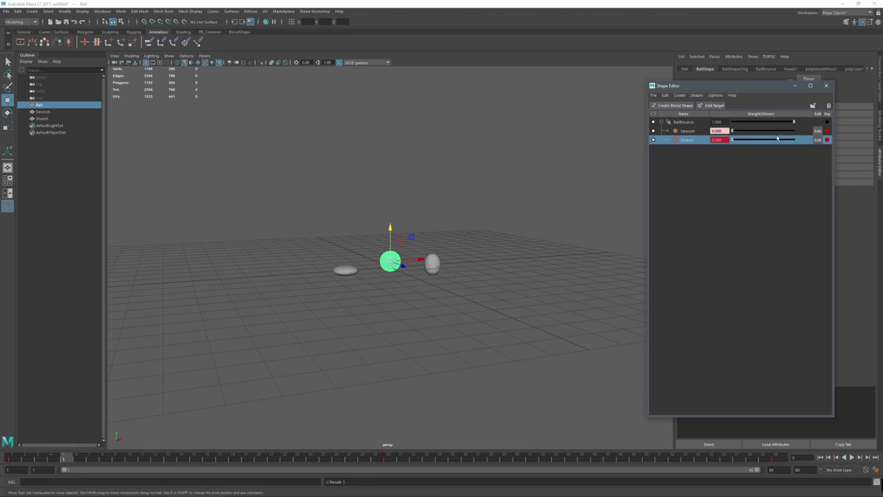
pyautogui.click(828, 132)
# - At frame 15, set the Stretch target's weight to 1 and key it
pyautogui.click(65, 459)
pyautogui.hotkey('alt', 'v')
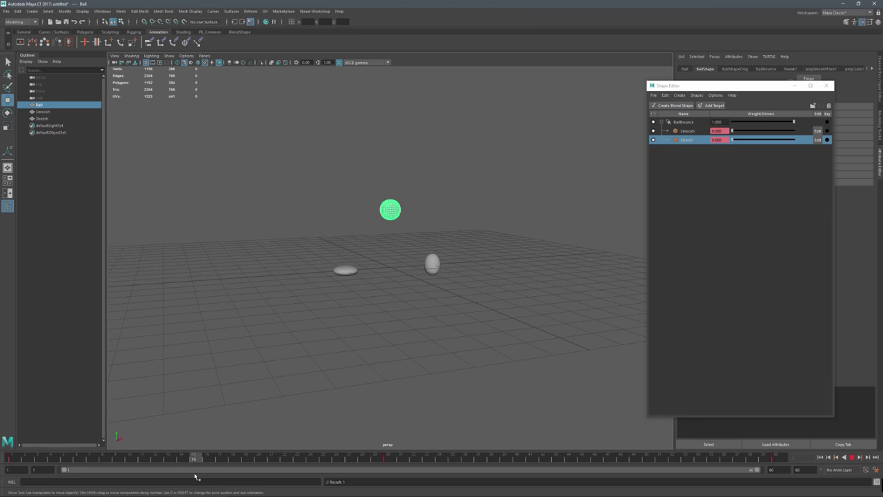
pyautogui.press('Escape')
pyautogui.moveTo(735, 140); pyautogui.dragTo(794, 144)
pyautogui.click(827, 140)
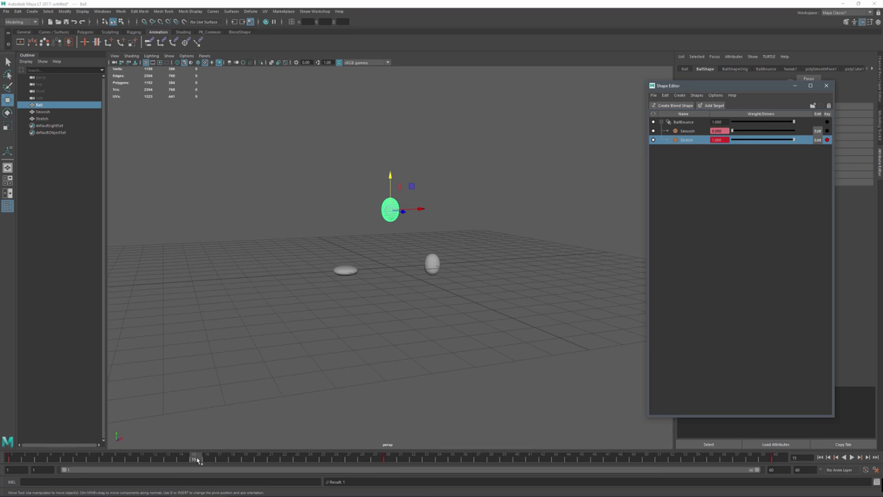
# - At frame 30, the peak of the bounce, set the Stretch weight to 0 and key it
pyautogui.moveTo(198, 460); pyautogui.dragTo(388, 464)
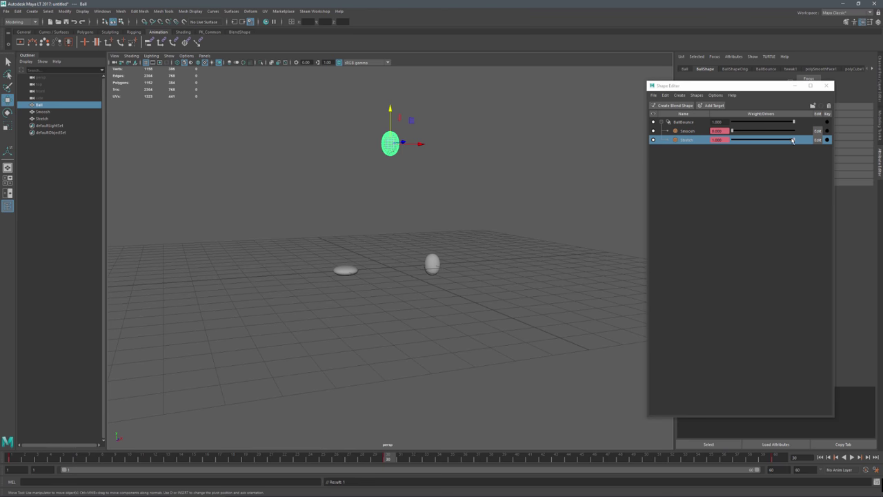
pyautogui.moveTo(794, 141); pyautogui.dragTo(740, 150)
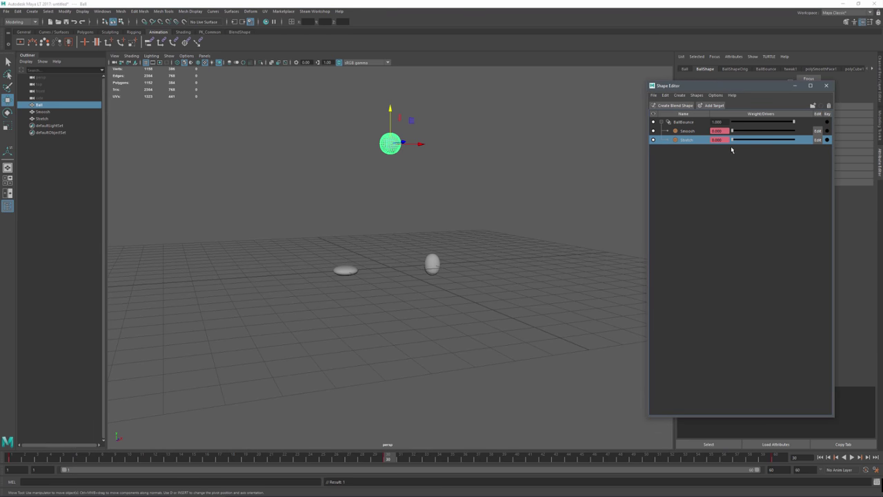
pyautogui.click(827, 140)
# - Review the first half of the bounce, and key the Stretch weight at 1 on frame 45
pyautogui.hotkey('alt', 'v')
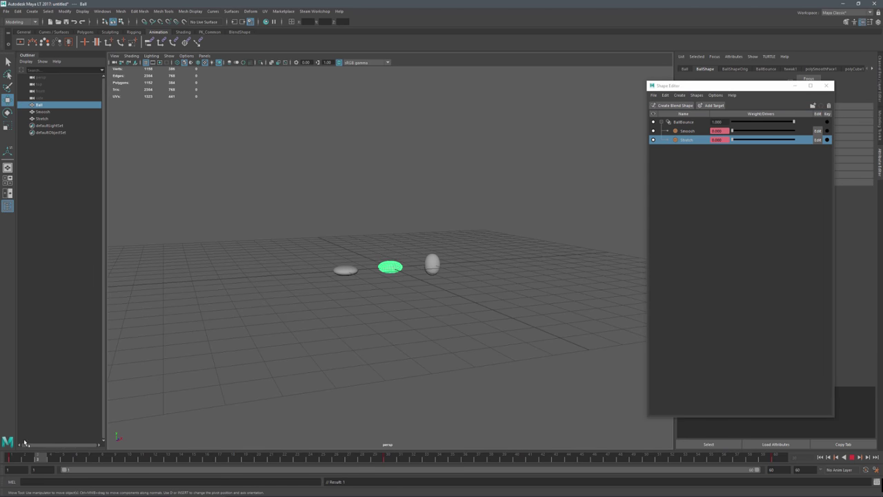
pyautogui.moveTo(145, 456); pyautogui.dragTo(389, 458)
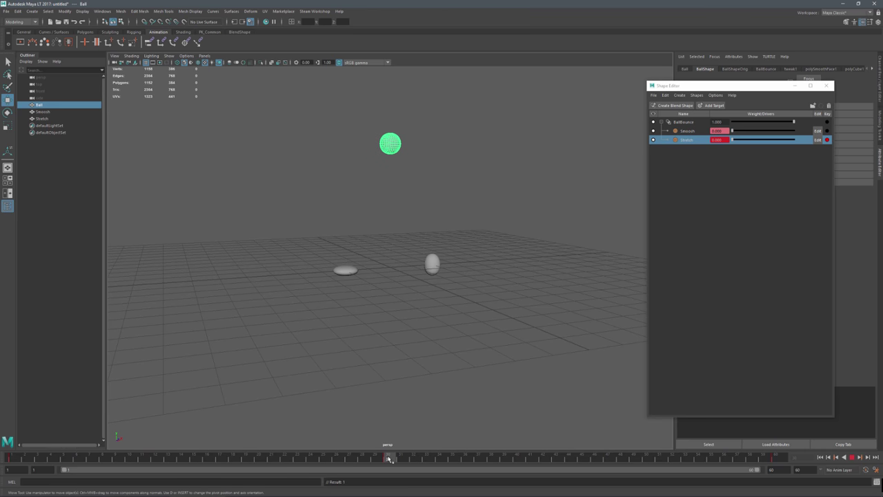
pyautogui.moveTo(389, 460); pyautogui.dragTo(582, 469)
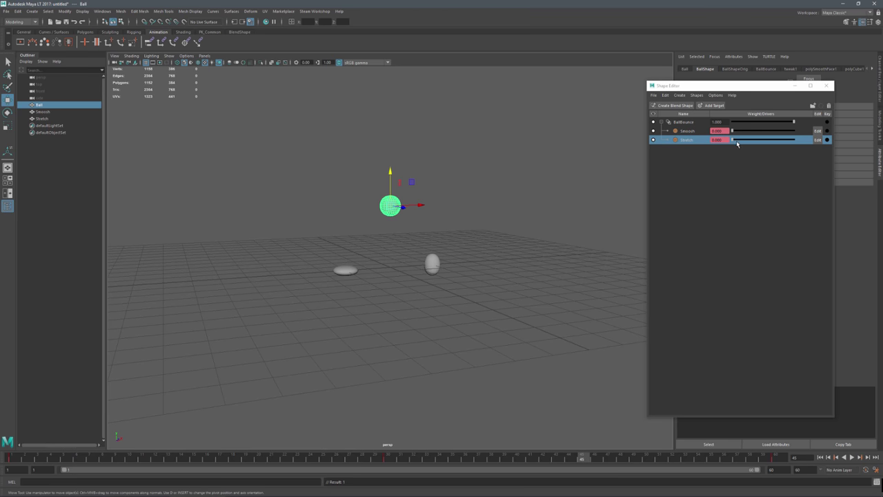
pyautogui.moveTo(734, 141); pyautogui.dragTo(762, 147)
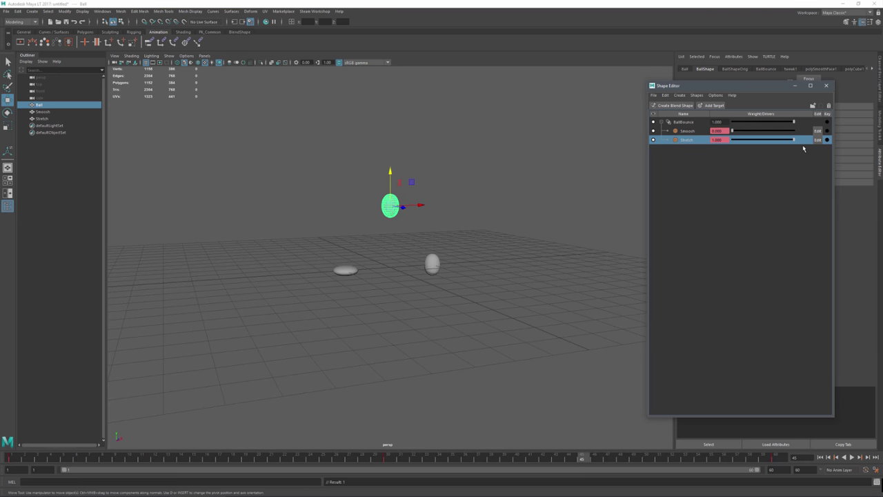
pyautogui.click(827, 140)
# - At frame 55, set the Stretch weight to 0 and key both the Stretch and Smoosh targets
pyautogui.moveTo(581, 460)
pyautogui.mouseDown()
pyautogui.moveTo(768, 472)
pyautogui.moveTo(717, 464)
pyautogui.mouseUp()
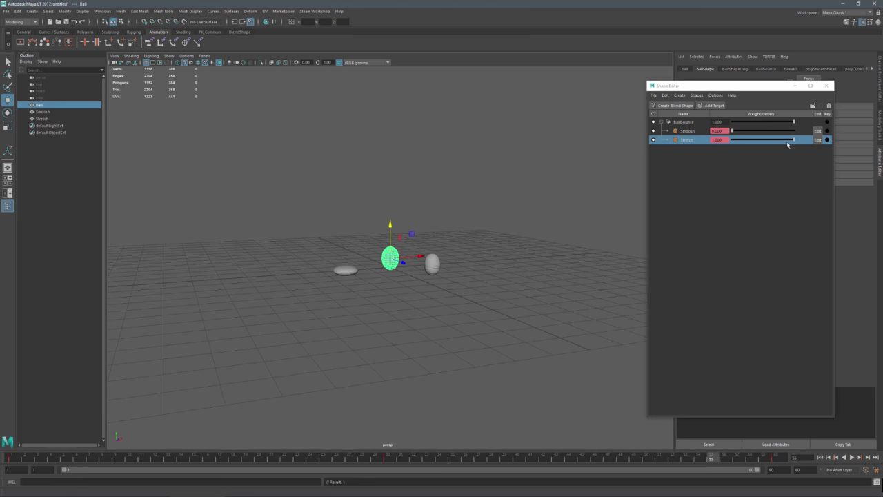
pyautogui.moveTo(793, 141); pyautogui.dragTo(732, 140)
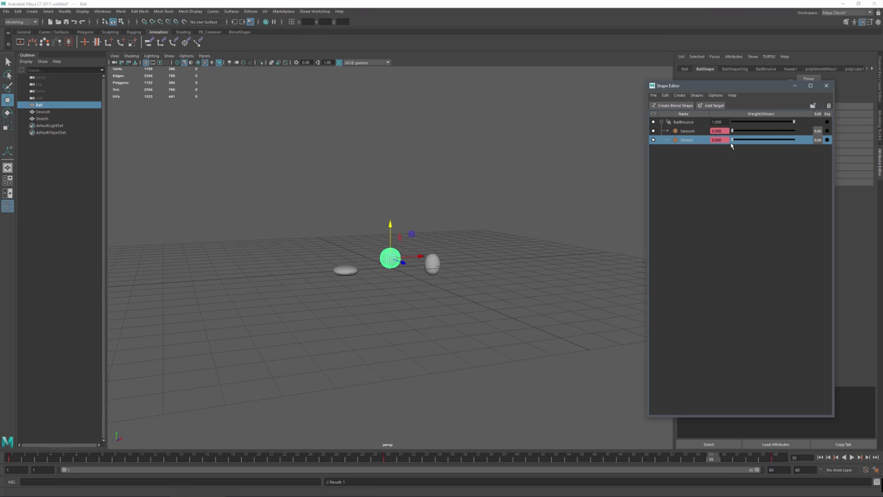
pyautogui.click(827, 140)
pyautogui.click(827, 131)
# - Key the Smoosh weight at 1 on frame 60 and play the whole bounce animation
pyautogui.moveTo(712, 461); pyautogui.dragTo(776, 461)
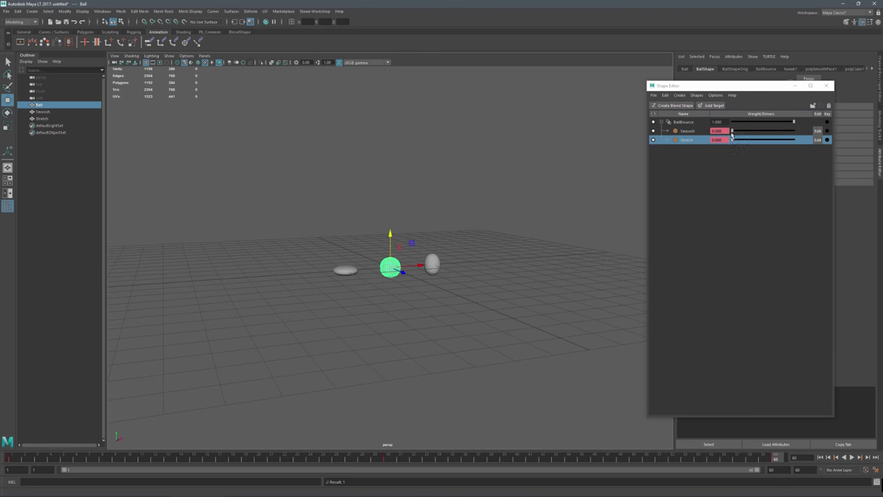
pyautogui.moveTo(732, 132); pyautogui.dragTo(811, 131)
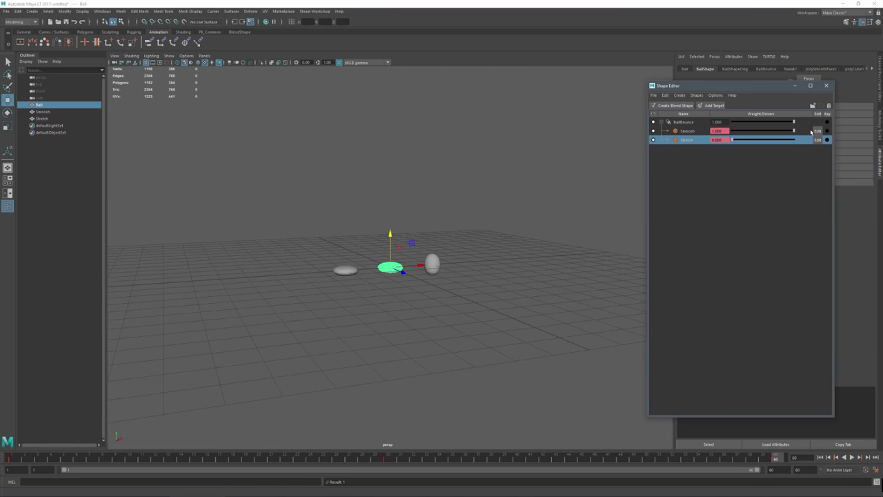
pyautogui.click(827, 131)
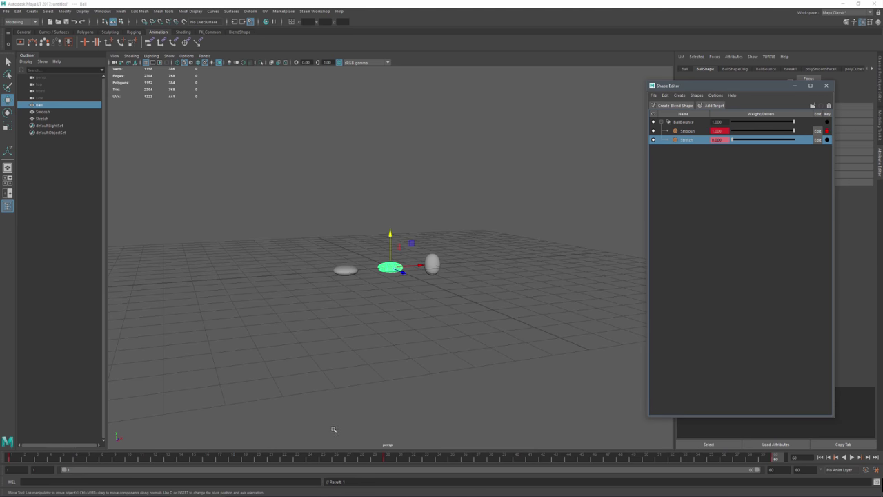
pyautogui.click(853, 457)
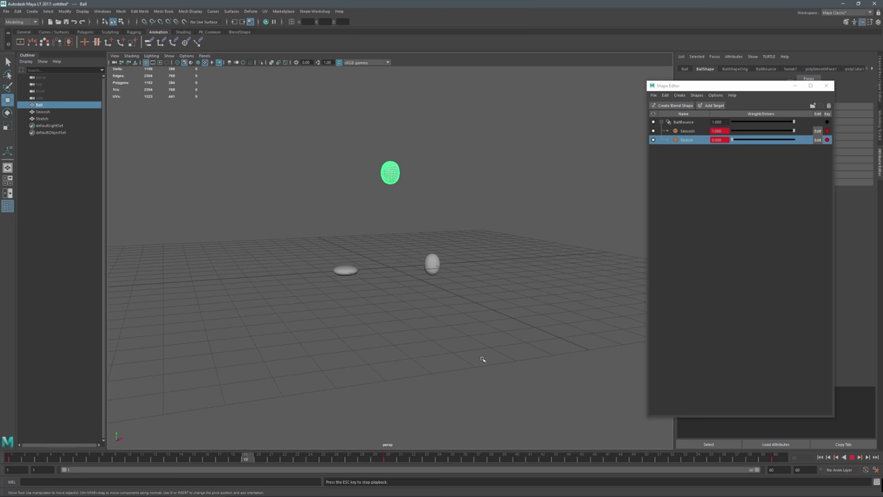
pyautogui.click(852, 457)
# - At frame 15, scale all faces of the Stretch mesh taller along the Y axis, return to object mode and deselect everything
pyautogui.hotkey('alt', 'v')
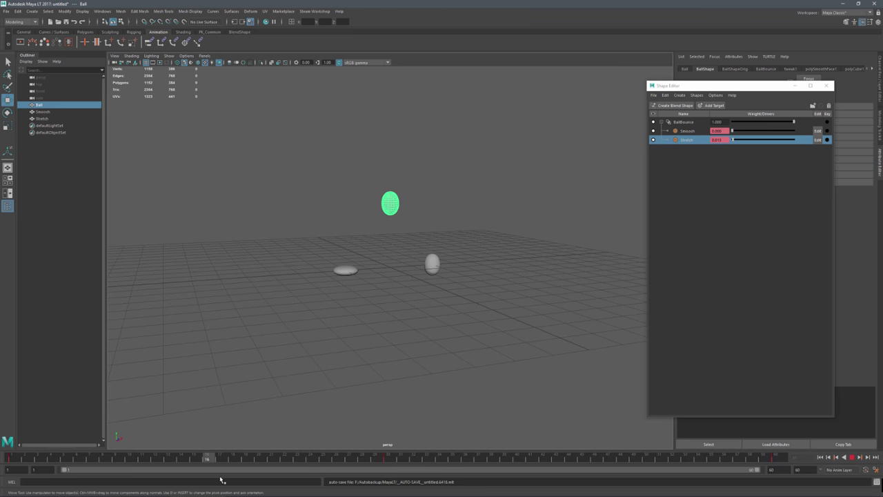
pyautogui.moveTo(241, 461); pyautogui.dragTo(197, 462)
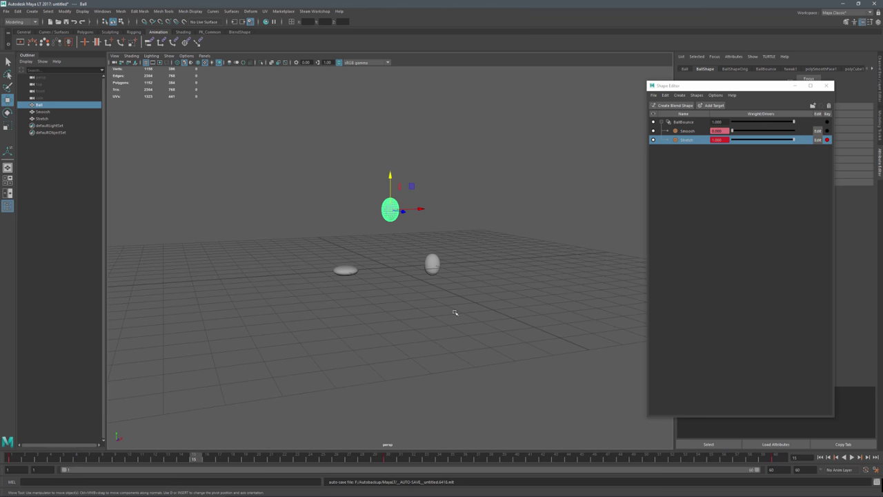
pyautogui.click(432, 264)
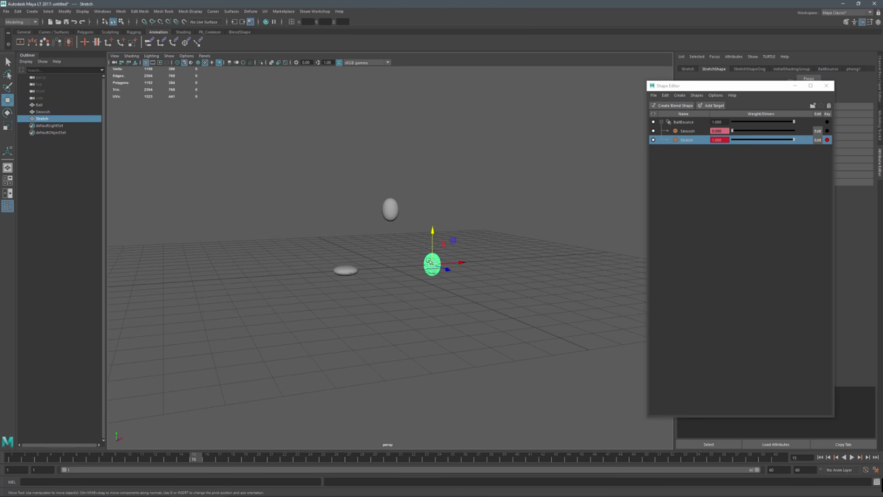
pyautogui.moveTo(429, 264)
pyautogui.mouseDown(button='right')
pyautogui.moveTo(420, 266)
pyautogui.moveTo(433, 282)
pyautogui.mouseUp(button='right')
pyautogui.moveTo(414, 241); pyautogui.dragTo(469, 322)
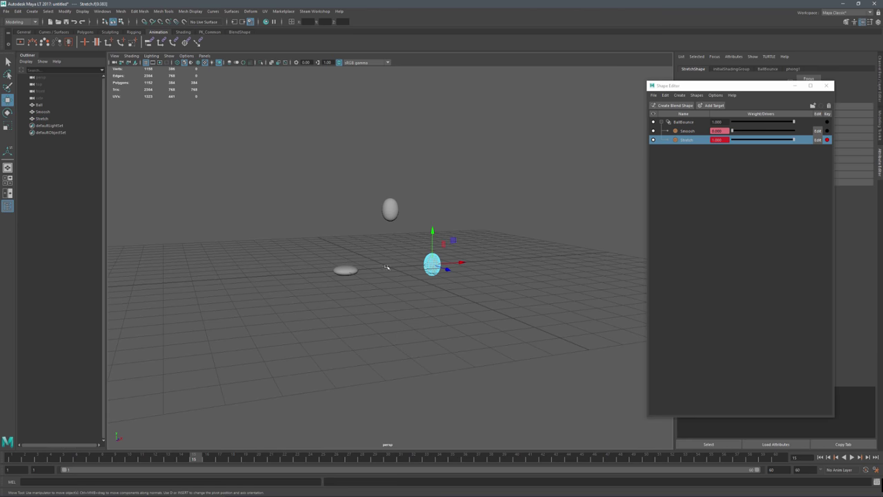
pyautogui.click(6, 126)
pyautogui.moveTo(433, 231); pyautogui.dragTo(436, 222)
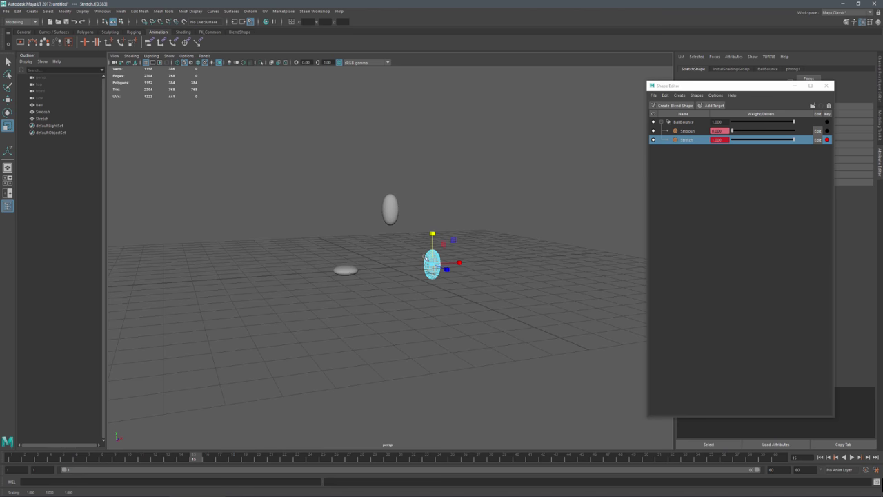
pyautogui.moveTo(252, 266); pyautogui.dragTo(279, 254, button='right')
pyautogui.click(216, 407)
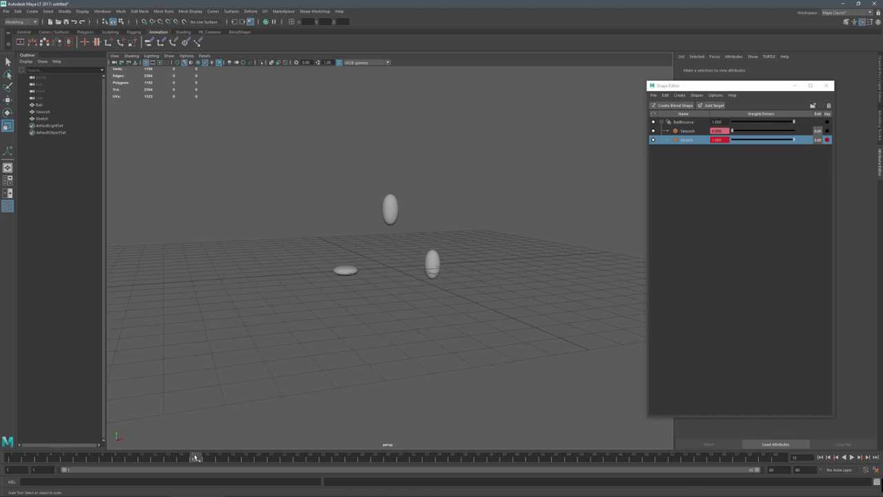
# - Play the animation from frame 1 to check Ball's bounce with the elongated Stretch shape
pyautogui.moveTo(195, 458); pyautogui.dragTo(8, 458)
pyautogui.click(851, 458)
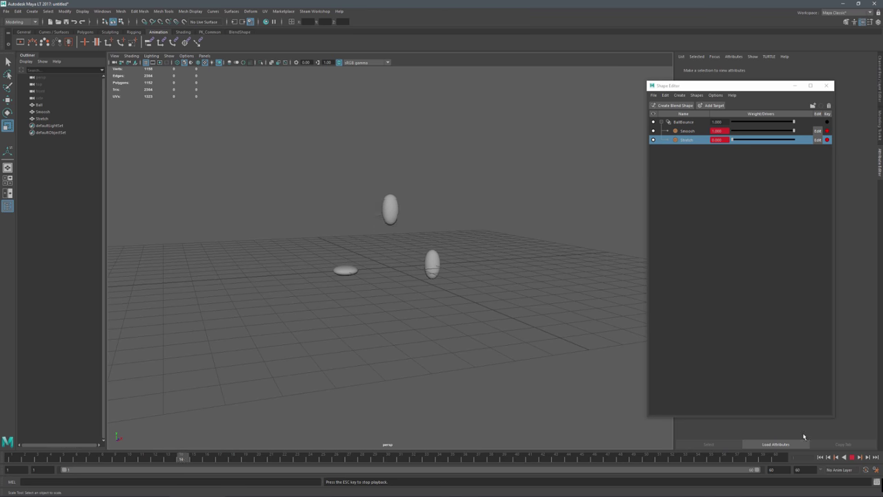
pyautogui.click(852, 457)
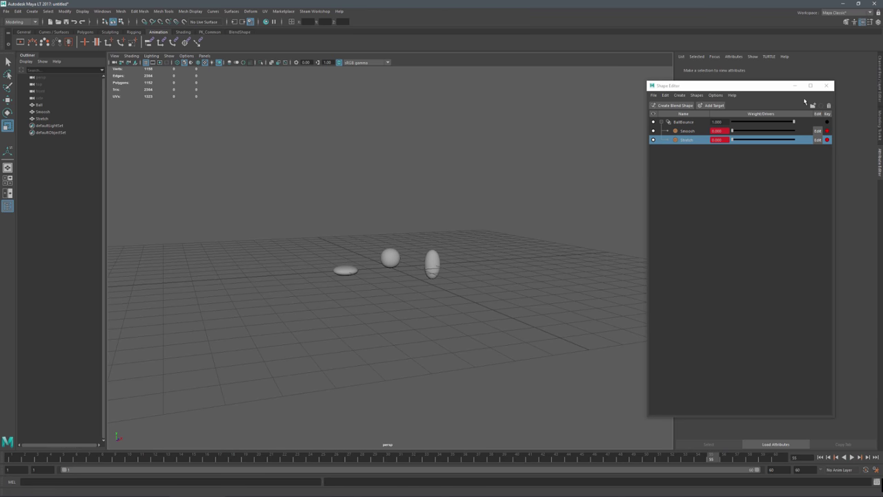
# - Close the Shape Editor, return to frame 1 and save the scene as BouncyBall in the BlendShapes_Tutorial\Goodies\Models\Ball folder
pyautogui.click(826, 86)
pyautogui.hotkey('alt', 'shift', 'v')
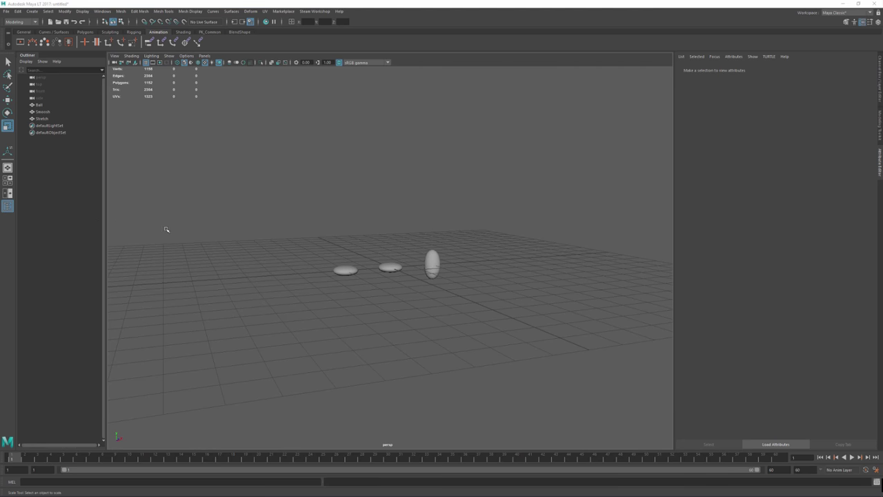
pyautogui.click(7, 11)
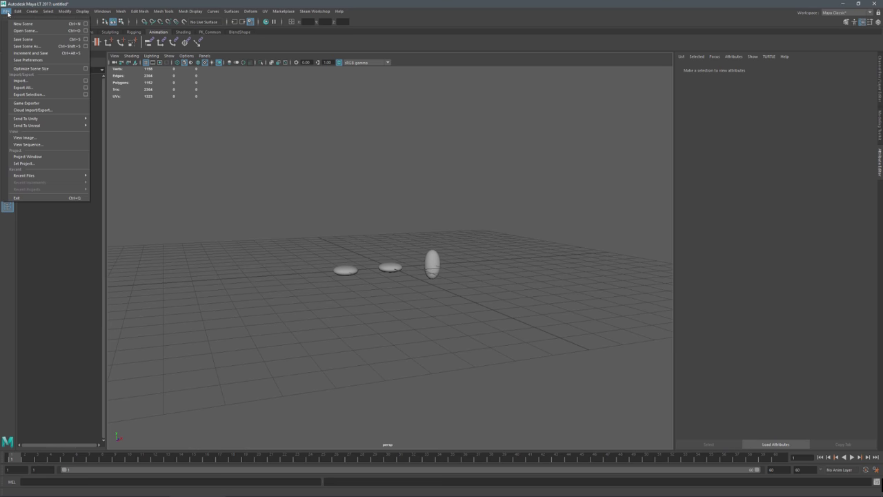
pyautogui.click(26, 46)
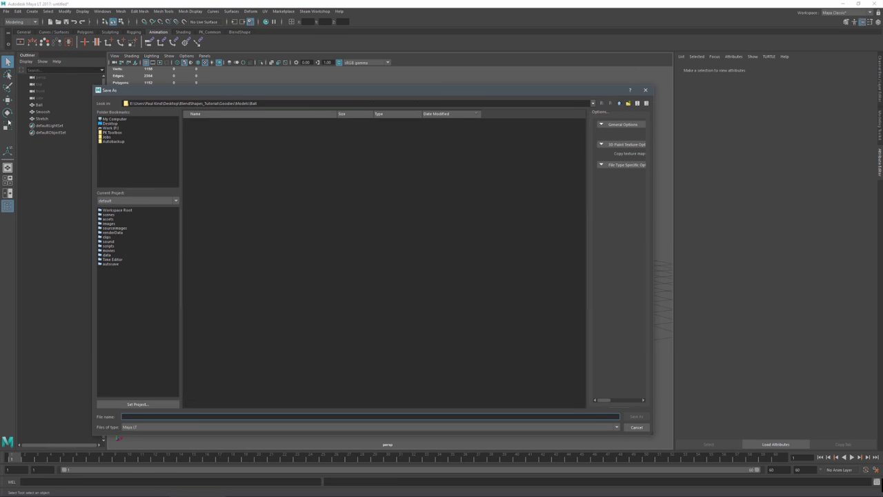
pyautogui.click(110, 124)
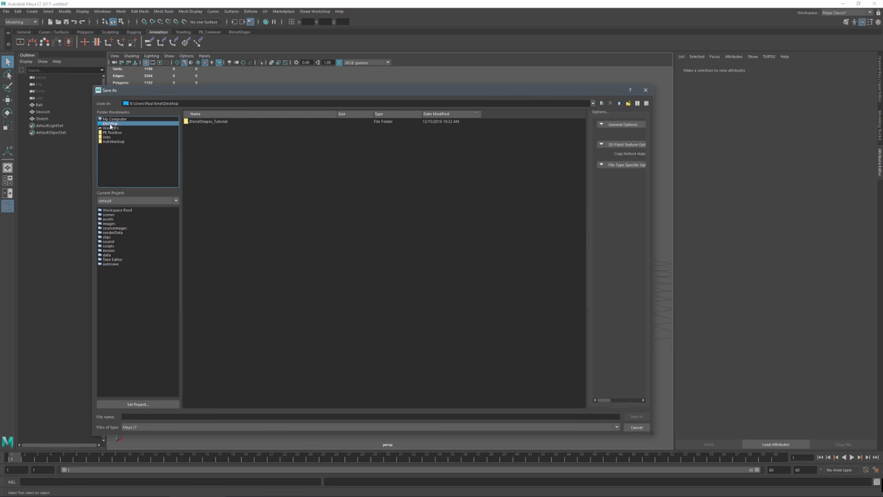
pyautogui.doubleClick(198, 122)
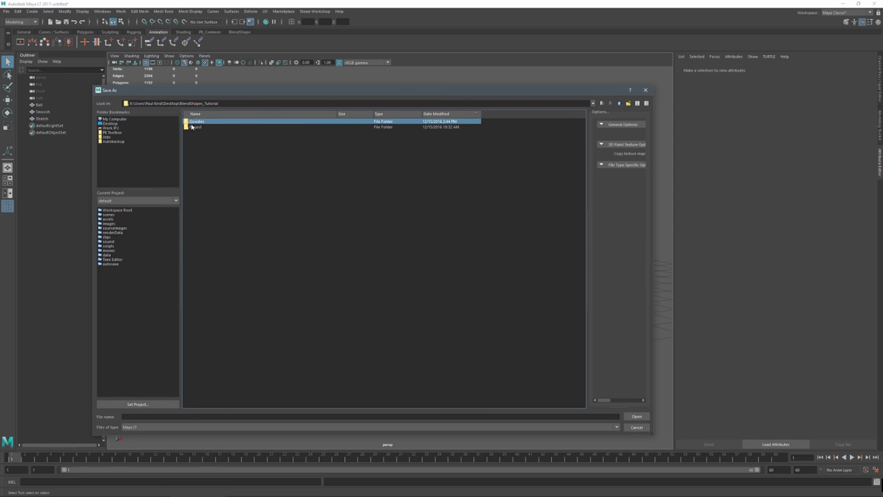
pyautogui.doubleClick(198, 122)
pyautogui.doubleClick(198, 122)
pyautogui.doubleClick(192, 122)
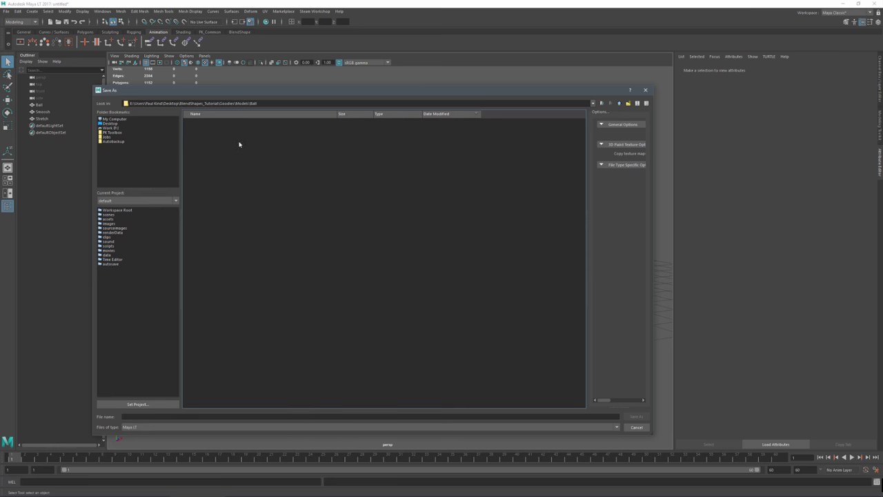
pyautogui.click(130, 417)
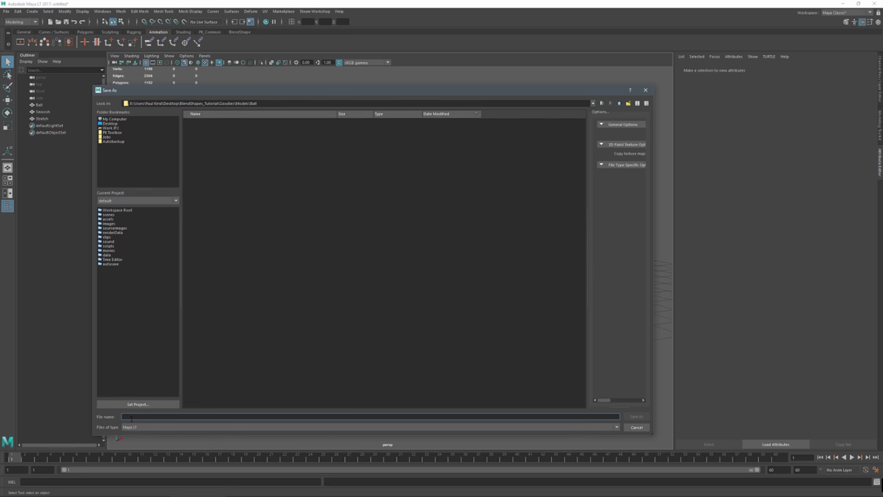
pyautogui.write('Ball')
pyautogui.press('Return')
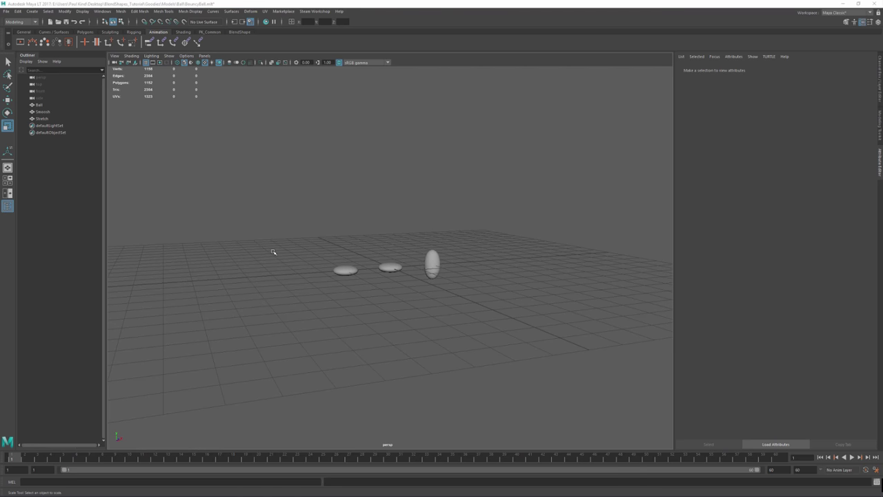
# - Delete the Smoosh and Stretch target meshes, then play the animation to check Ball's bounce without them
pyautogui.moveTo(304, 241); pyautogui.dragTo(363, 309)
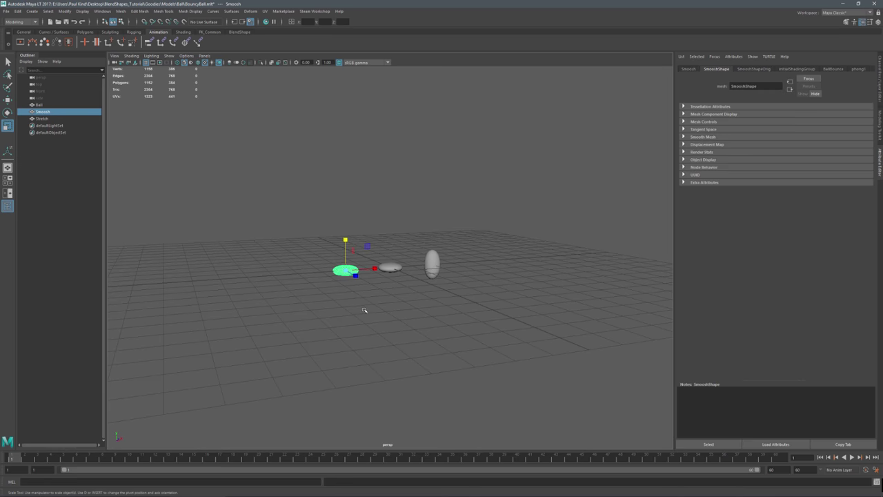
pyautogui.press('Delete')
pyautogui.moveTo(419, 226); pyautogui.dragTo(466, 312)
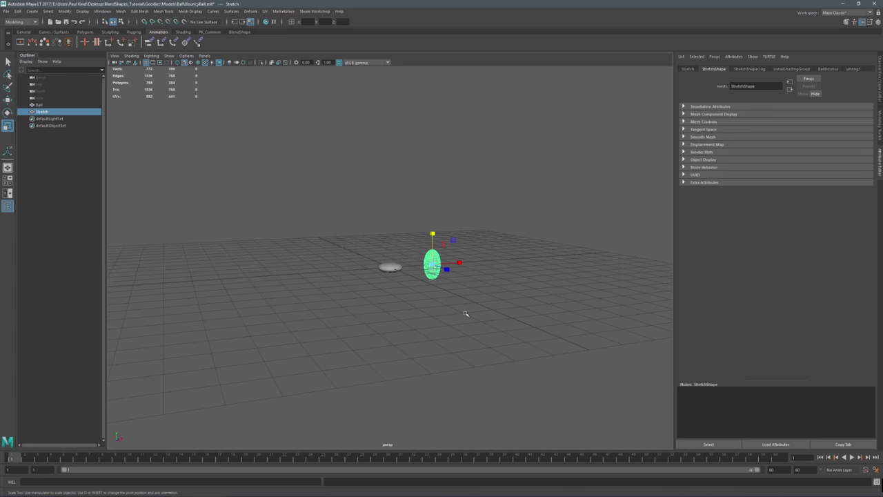
pyautogui.press('Delete')
pyautogui.hotkey('alt', 'v')
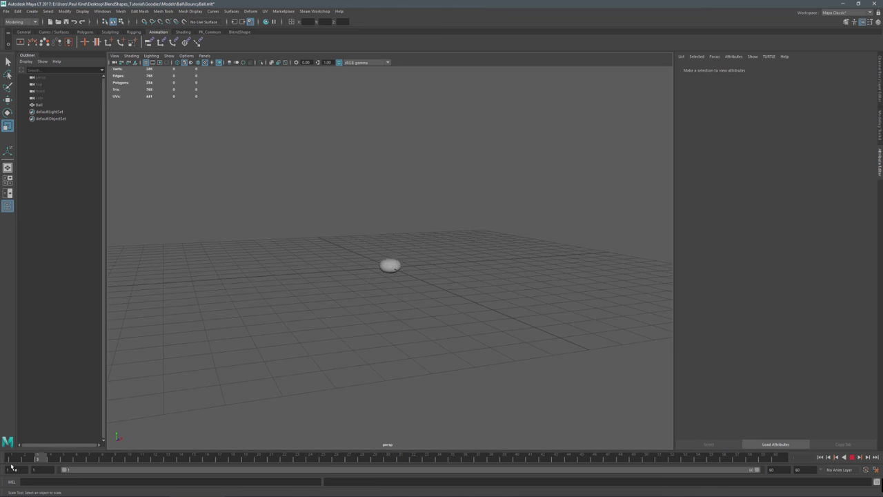
pyautogui.hotkey('alt', 'v')
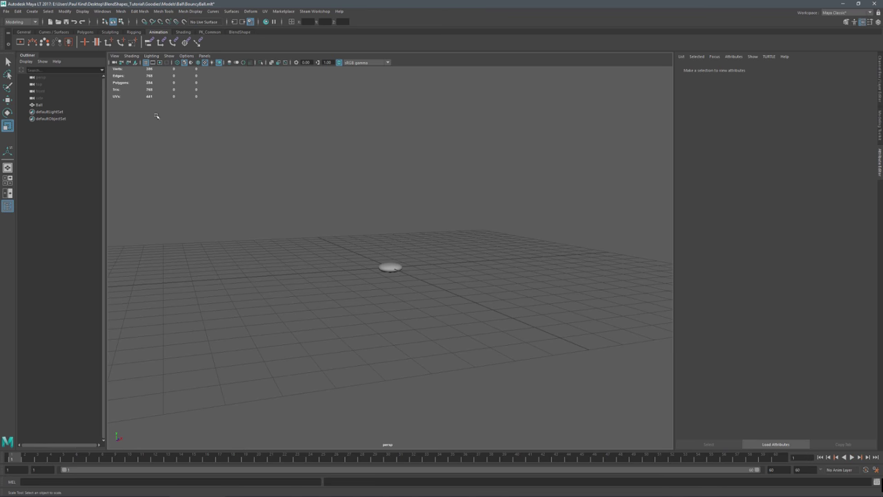
# - Add an animation clip named BouncingBall covering frames 1 to 60 in the Game Exporter
pyautogui.click(7, 12)
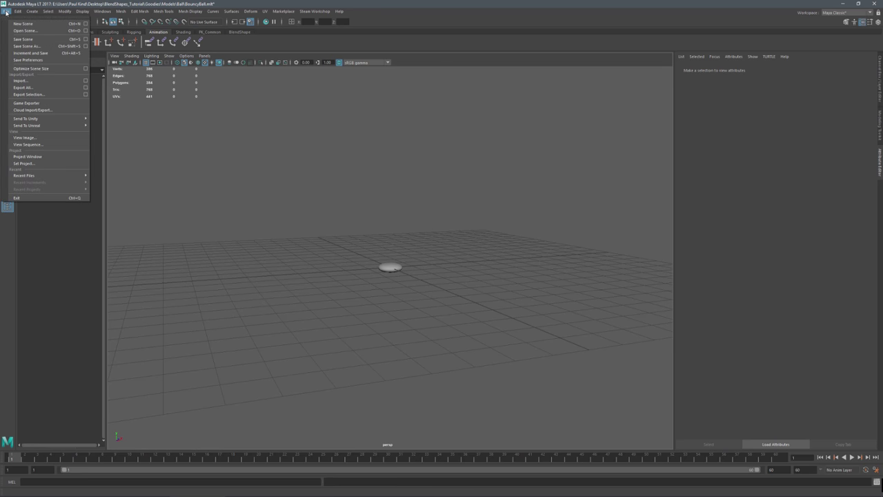
pyautogui.click(33, 104)
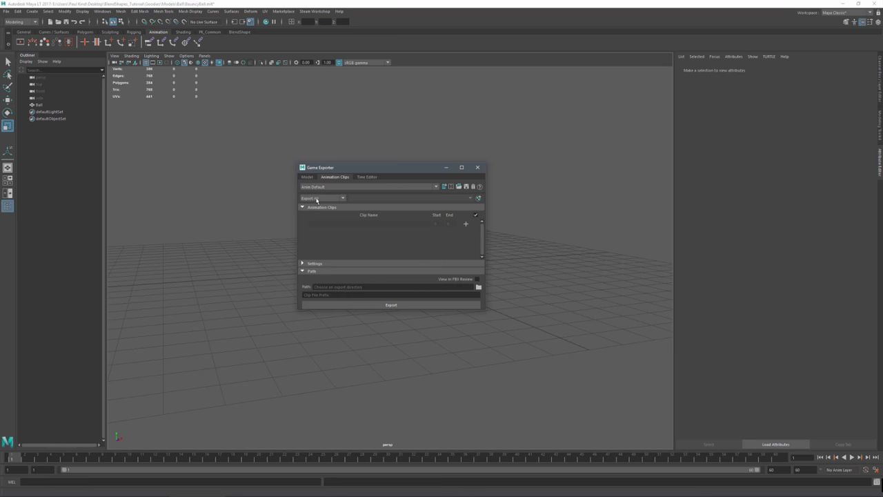
pyautogui.click(308, 178)
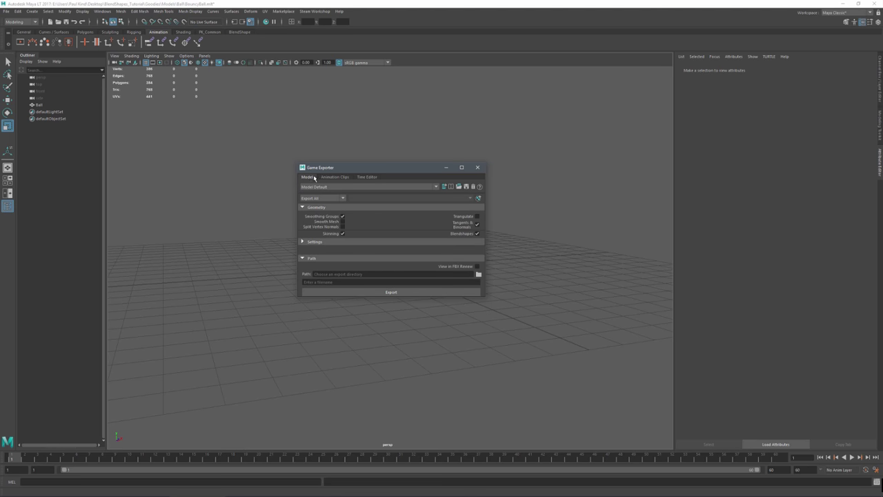
pyautogui.click(337, 178)
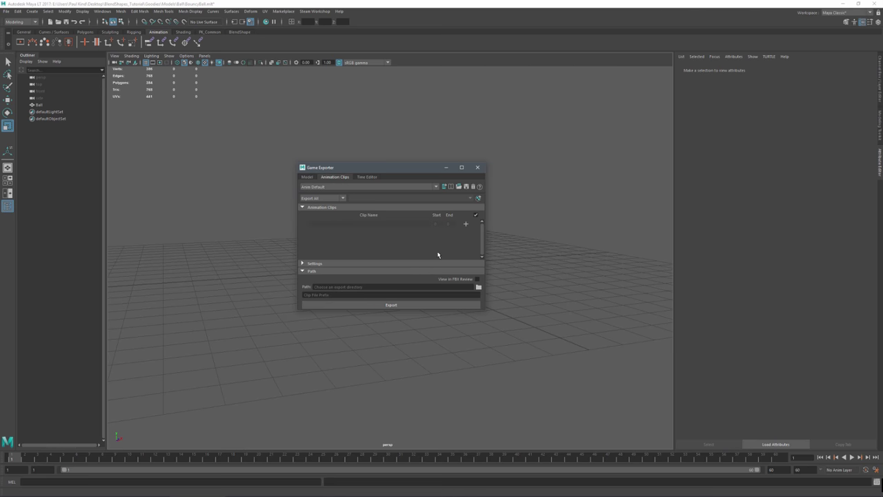
pyautogui.click(466, 224)
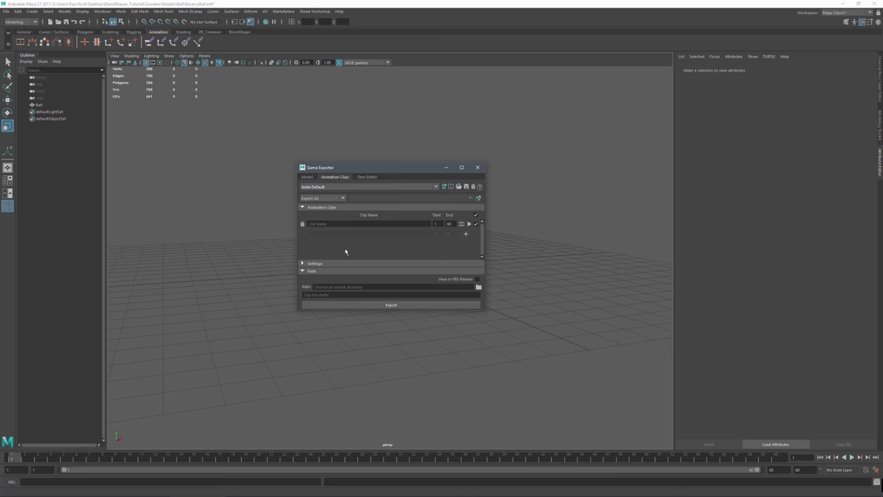
pyautogui.click(318, 224)
pyautogui.write('B')
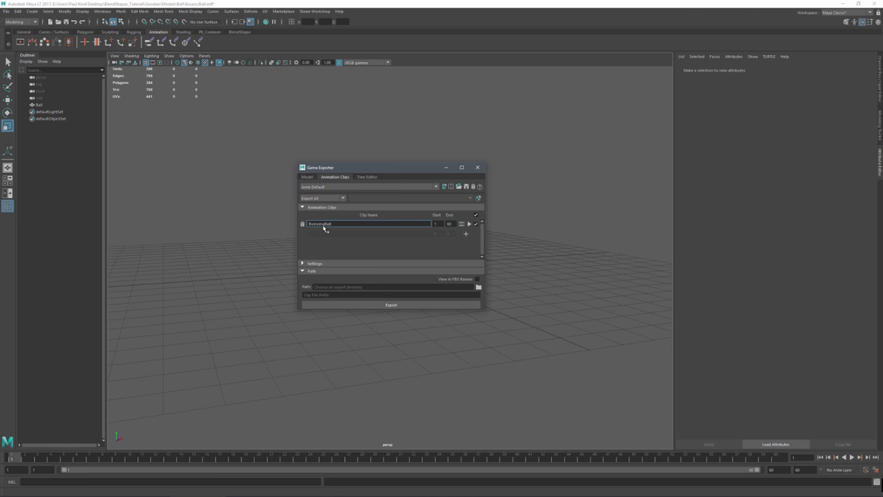
pyautogui.write('ouncingBall')
# - Set the clip export path to BlendShapes_Tutorial\Goodies\Models\Ball and the file name to BouncyBall
pyautogui.click(477, 286)
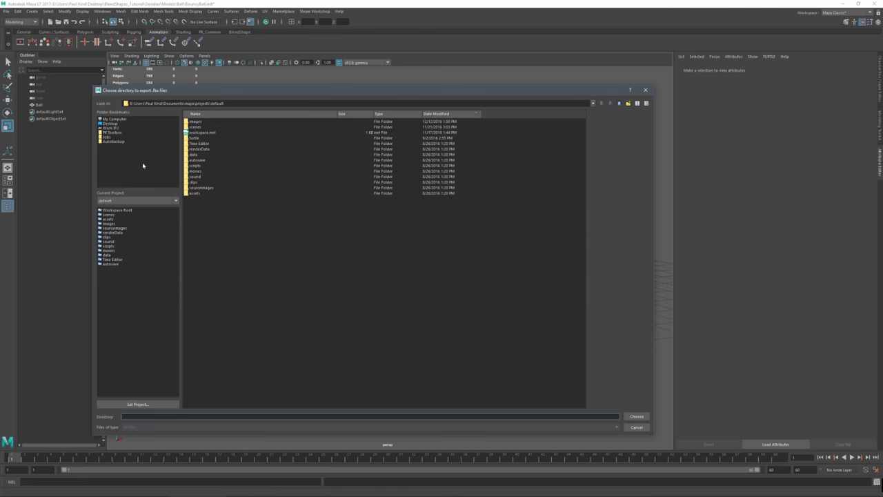
pyautogui.click(109, 124)
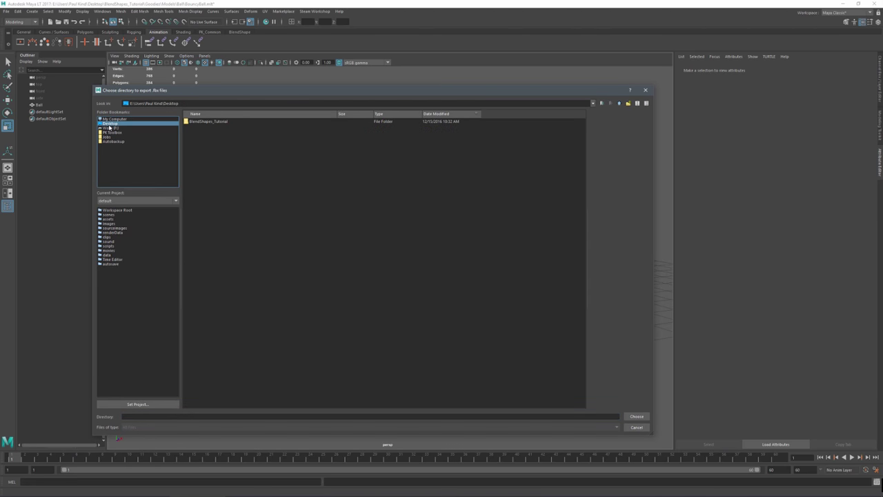
pyautogui.doubleClick(207, 121)
pyautogui.doubleClick(197, 124)
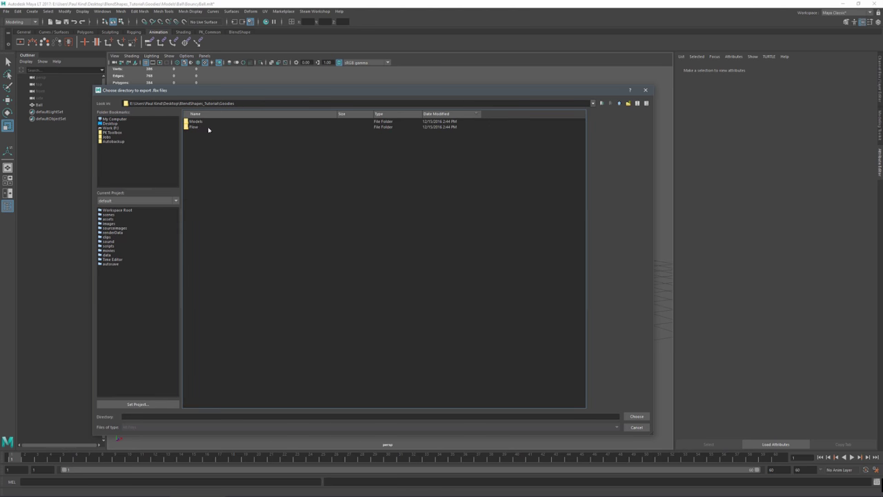
pyautogui.doubleClick(195, 122)
pyautogui.doubleClick(192, 122)
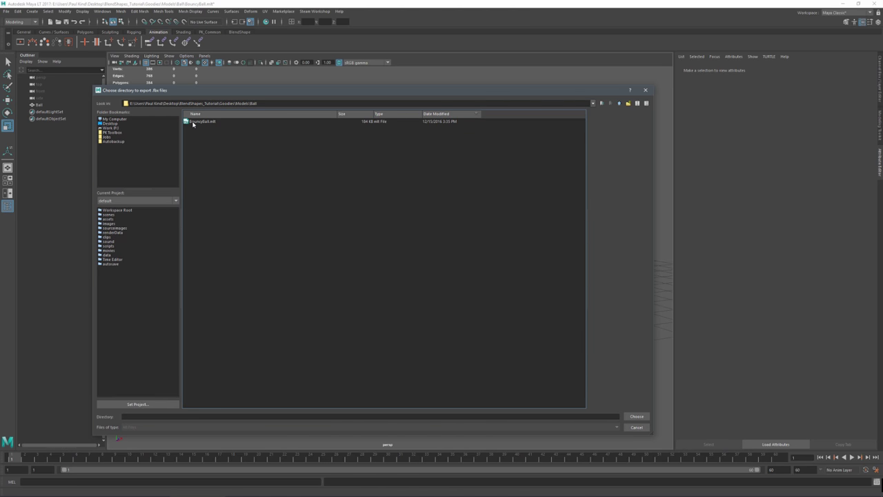
pyautogui.click(635, 416)
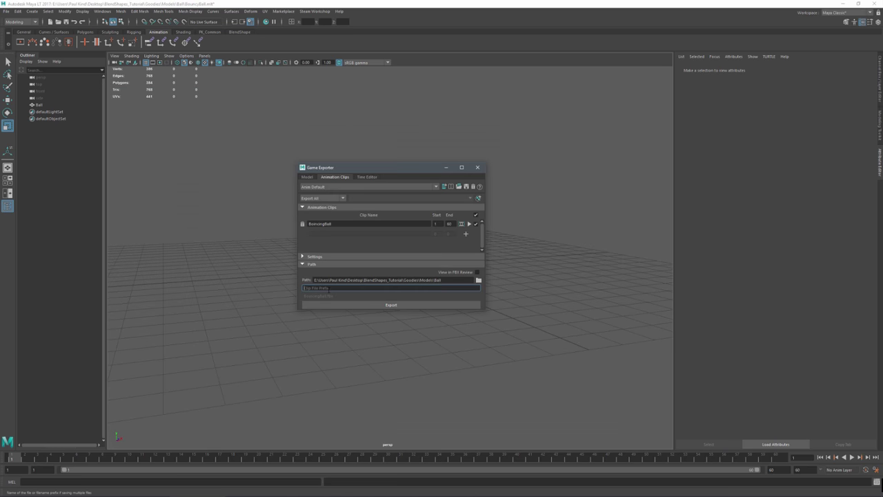
pyautogui.write('BouncyBall')
# - Choose Save Clips to Single File, export the animation as FBX and close the Game Exporter
pyautogui.click(312, 257)
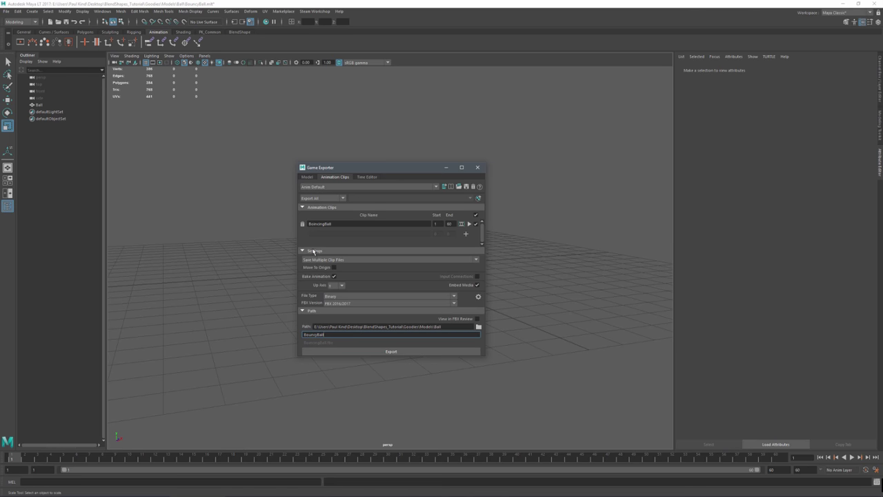
pyautogui.click(320, 260)
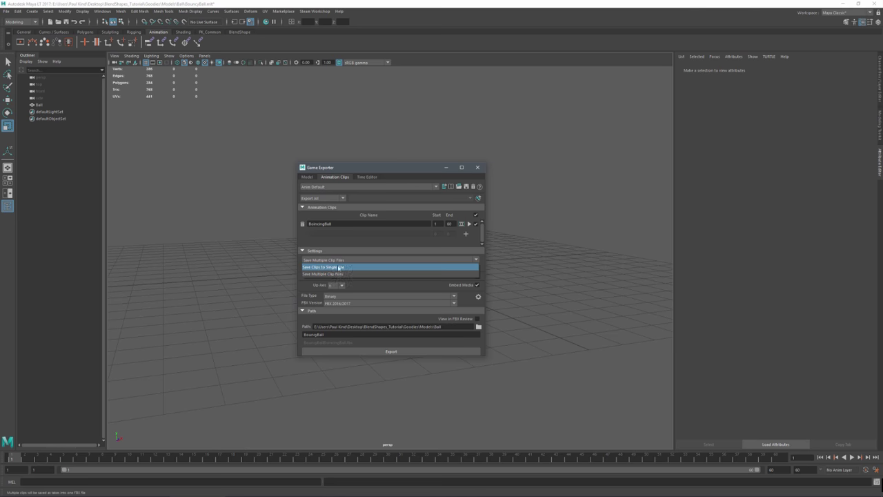
pyautogui.click(327, 270)
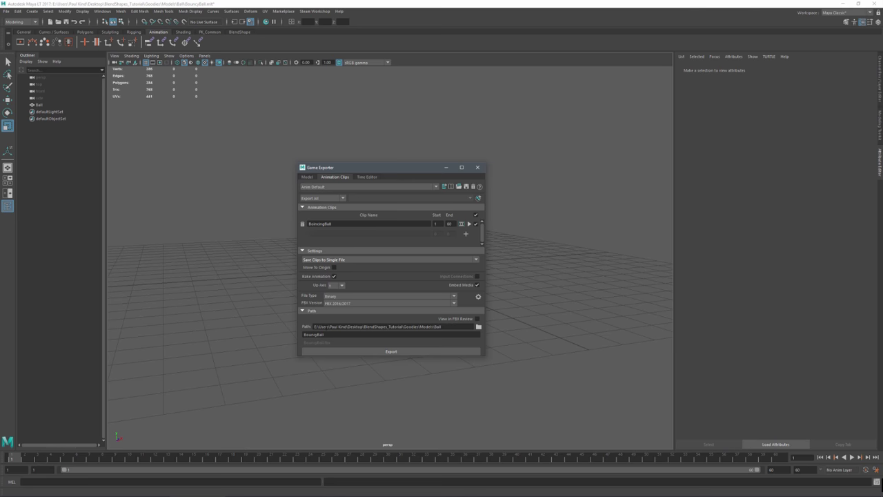
pyautogui.click(397, 353)
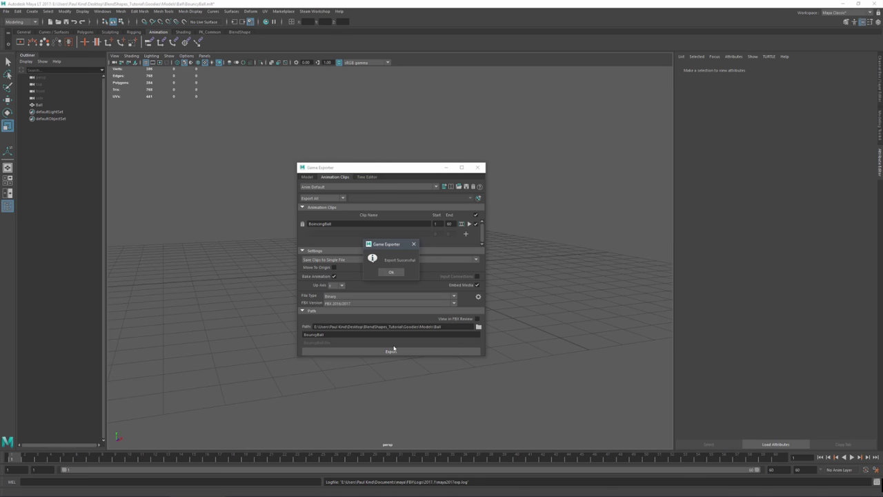
pyautogui.click(393, 274)
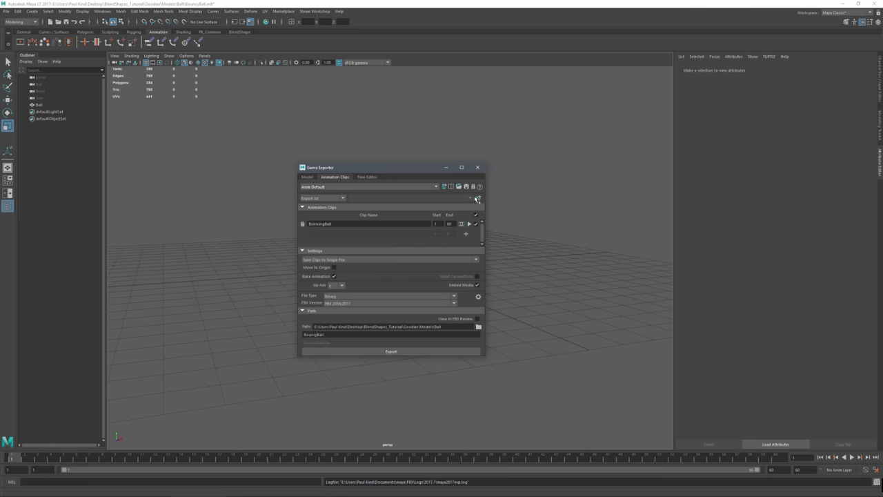
pyautogui.click(477, 167)
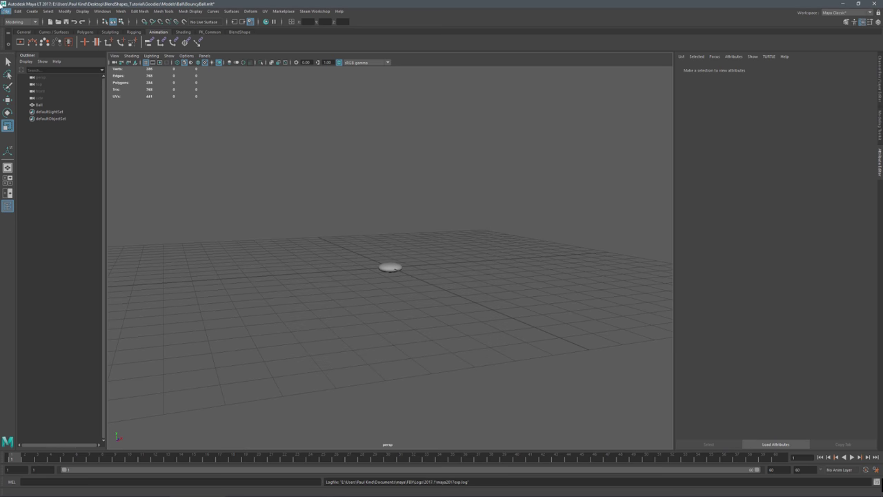
# - Save the scene as a new copy named BouncyBall_Animated in the Models\Ball folder
pyautogui.click(5, 11)
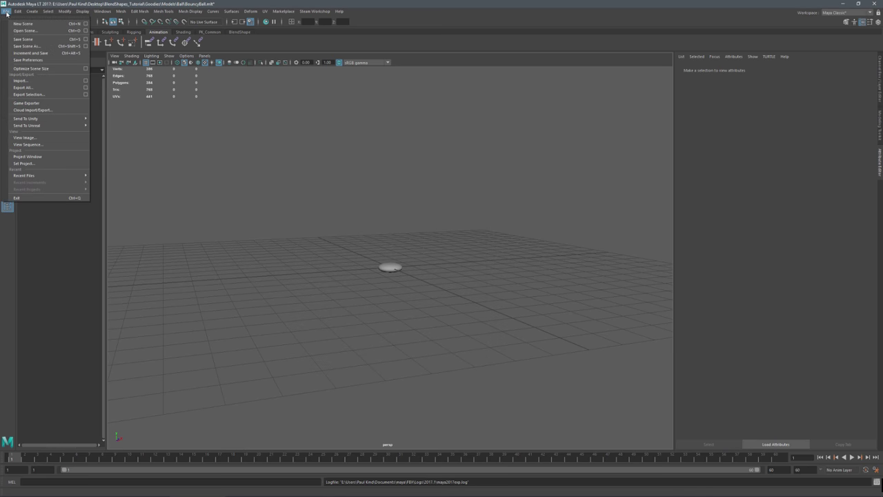
pyautogui.click(25, 46)
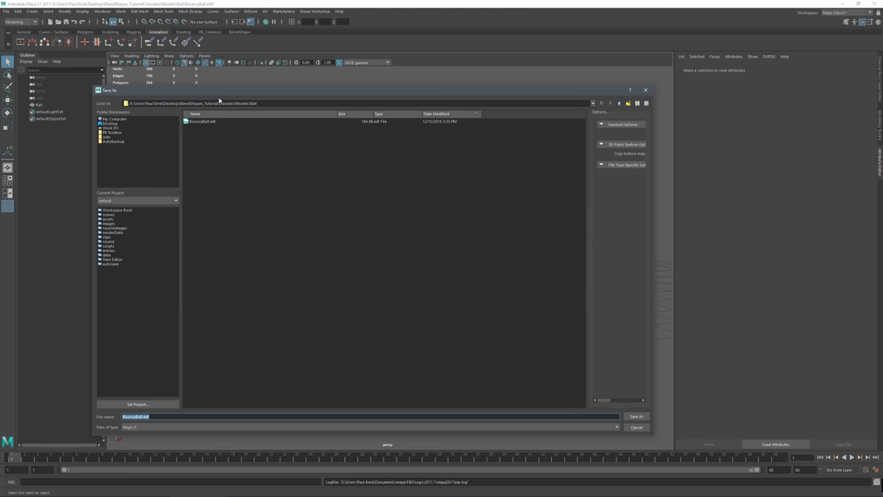
pyautogui.click(144, 416)
pyautogui.write('_Animated')
pyautogui.press('Return')
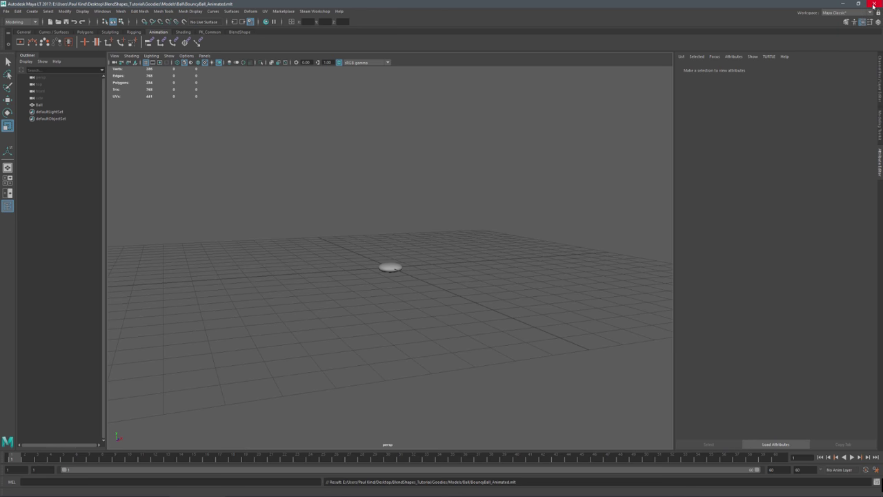
# - Close Maya LT and launch the Stingray editor to reach its project list
pyautogui.click(874, 4)
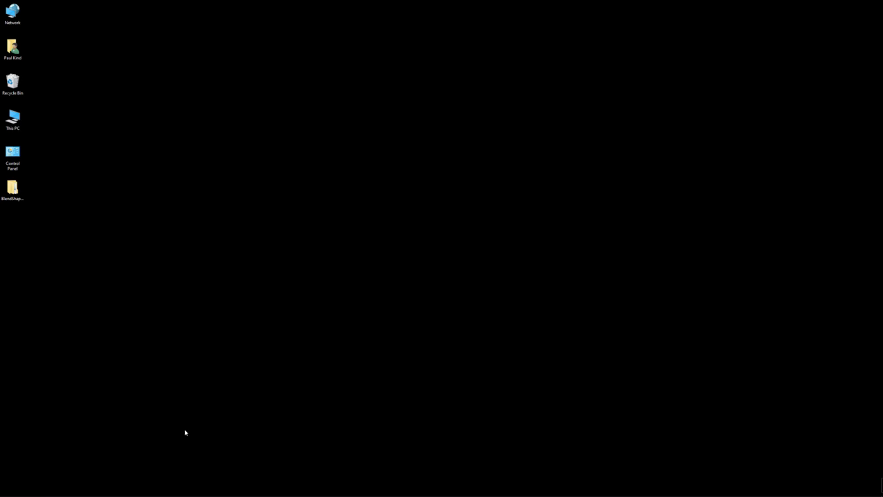
pyautogui.click(6, 491)
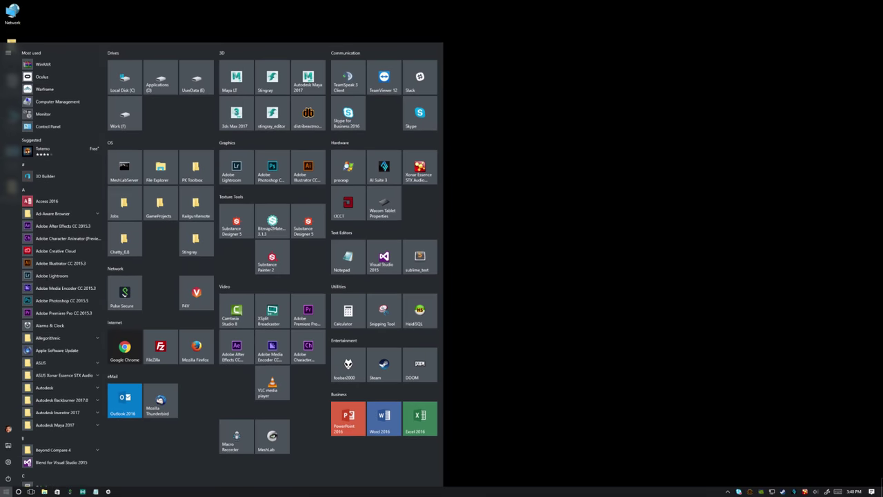
pyautogui.click(272, 114)
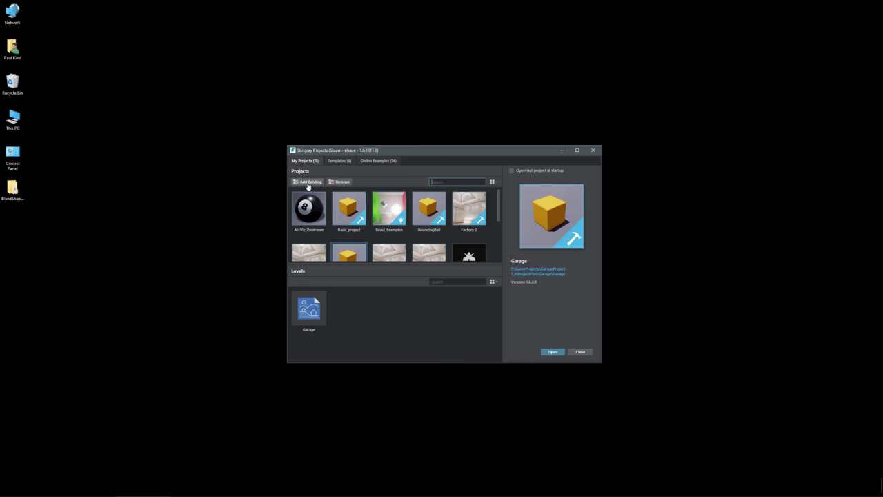
# - Start a new project from the Basic template and name it BlendShapes
pyautogui.click(338, 162)
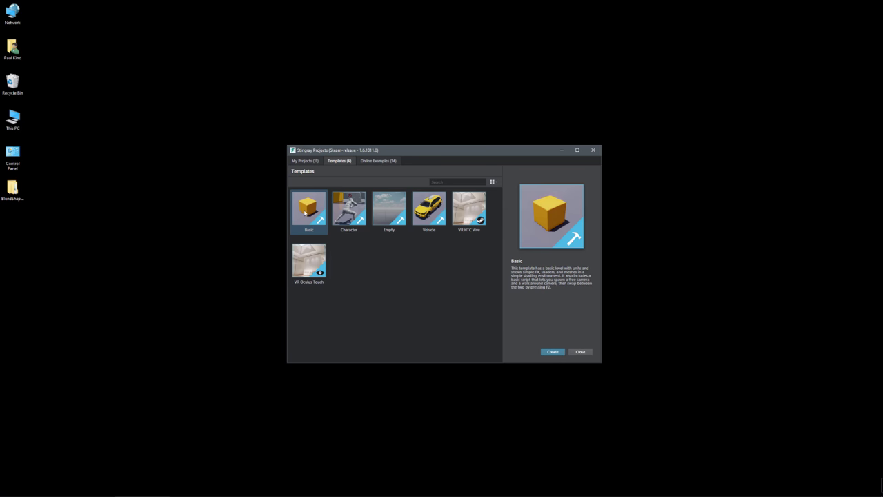
pyautogui.click(554, 353)
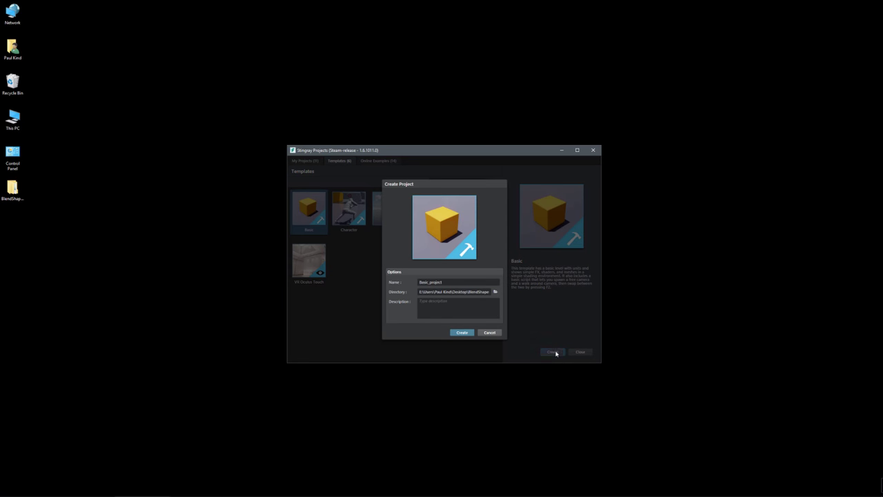
pyautogui.write('BlendShapes')
pyautogui.click(379, 316)
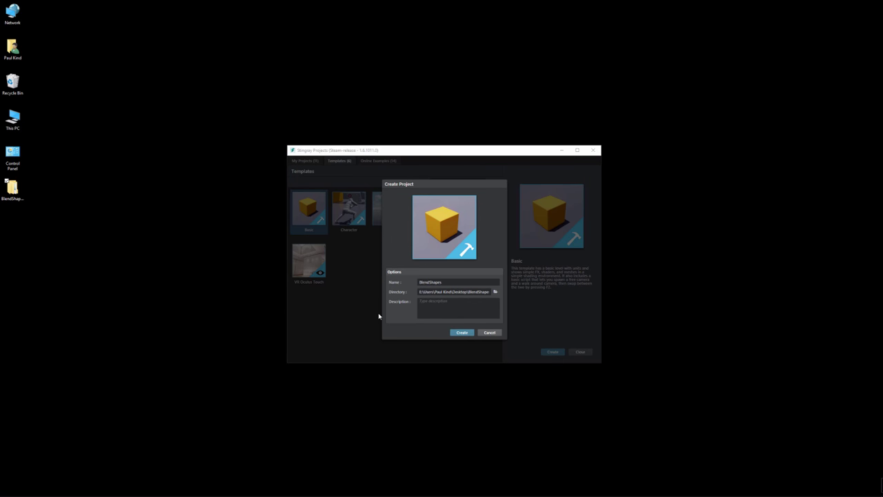
# - Set the project directory to Desktop\BlendShapes_Tutorial\Project and create the project
pyautogui.click(495, 292)
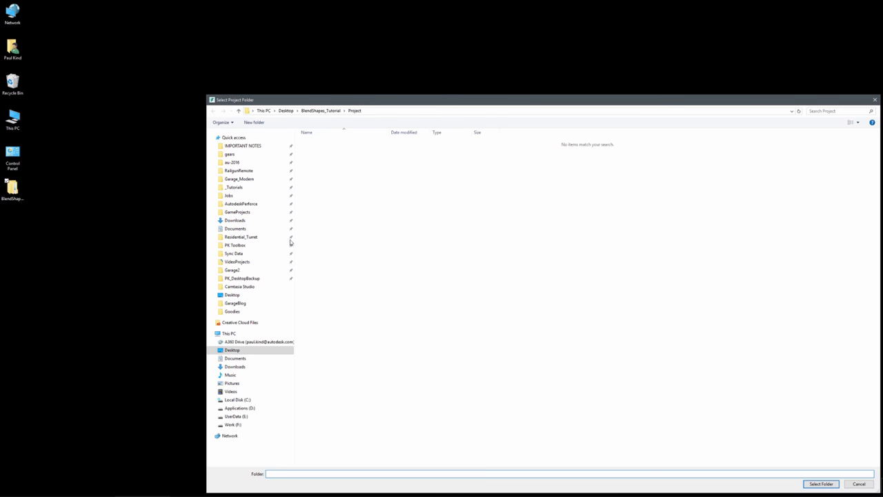
pyautogui.click(230, 294)
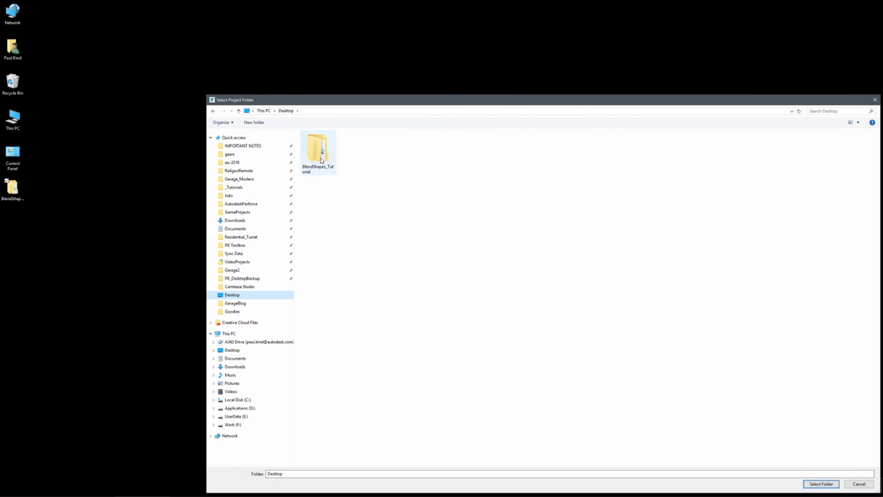
pyautogui.doubleClick(320, 159)
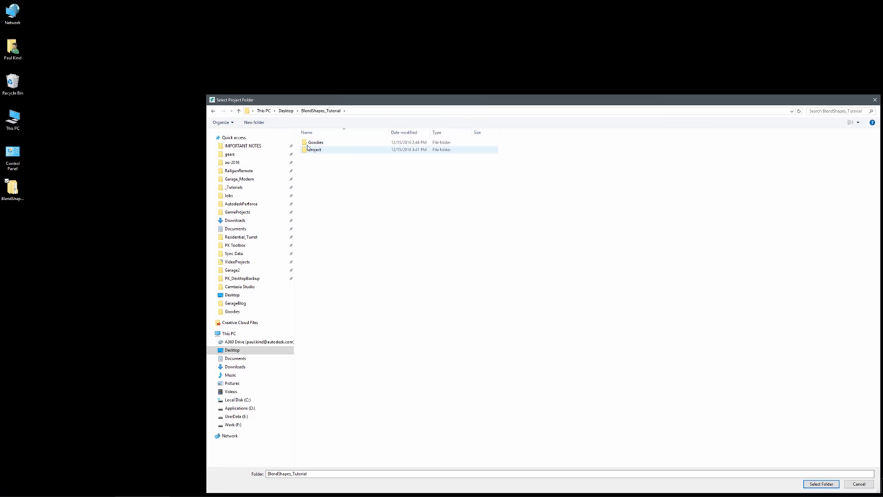
pyautogui.doubleClick(312, 151)
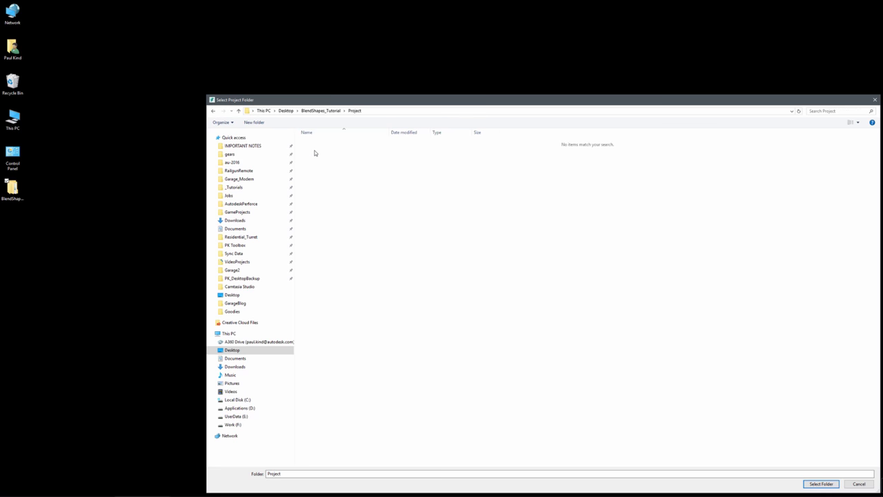
pyautogui.click(821, 484)
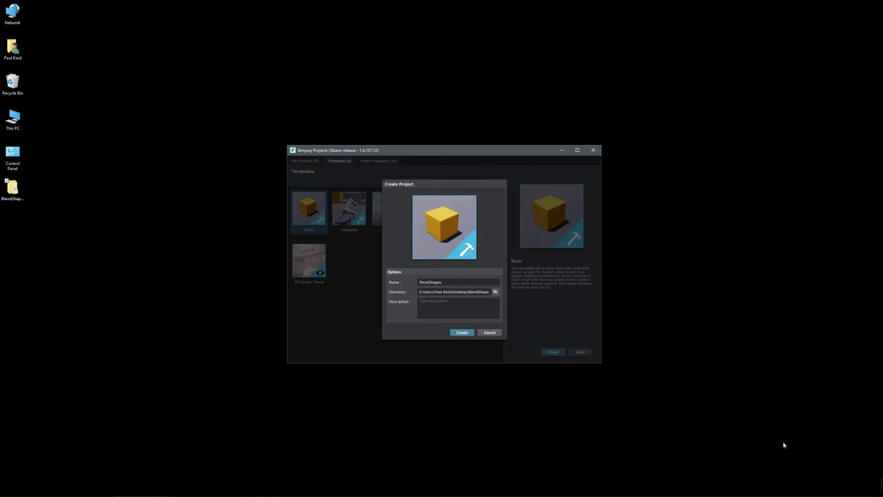
pyautogui.click(460, 333)
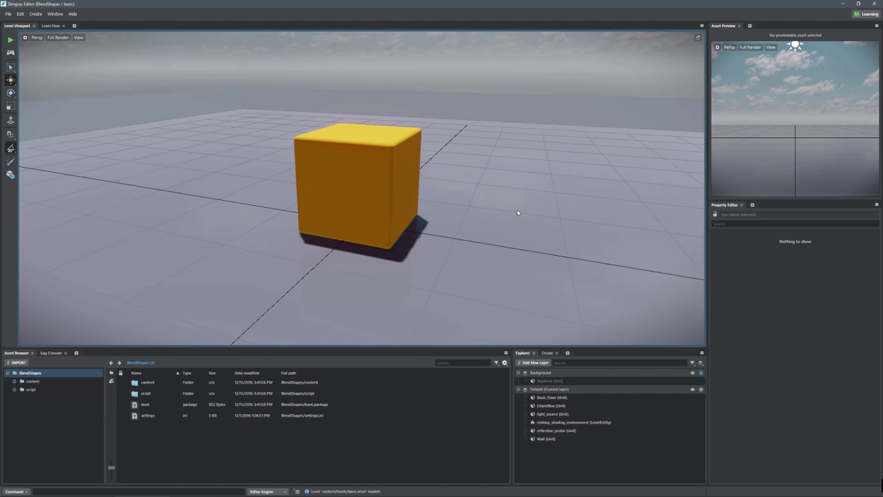
# - Delete the yellow box from the level
pyautogui.click(399, 142)
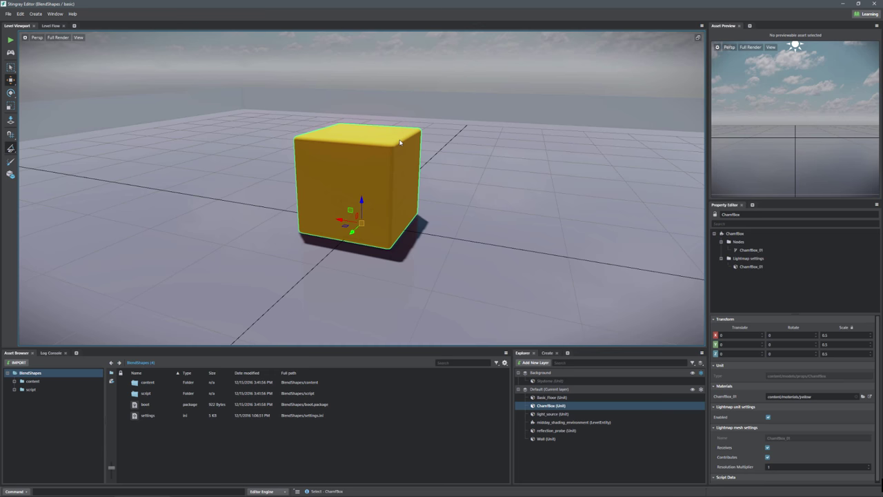
pyautogui.press('Delete')
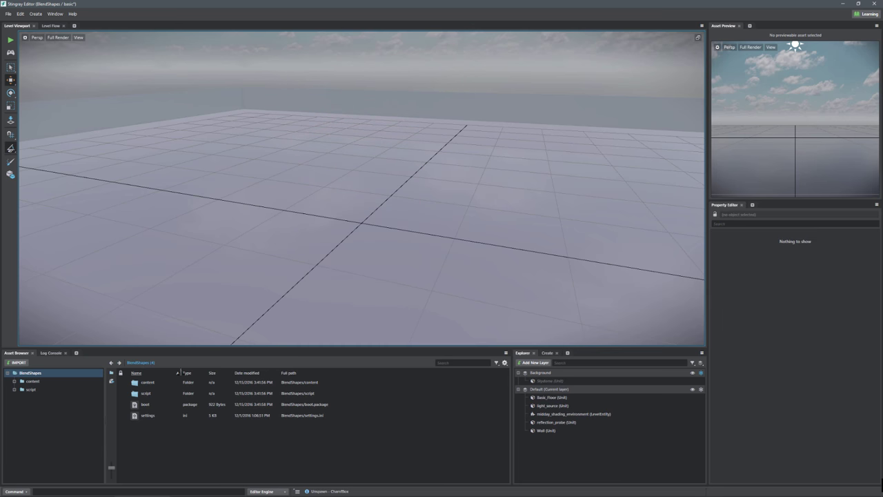
# - Create a folder named BouncyBall in the project's content/models folder and open it
pyautogui.click(142, 383)
pyautogui.doubleClick(142, 383)
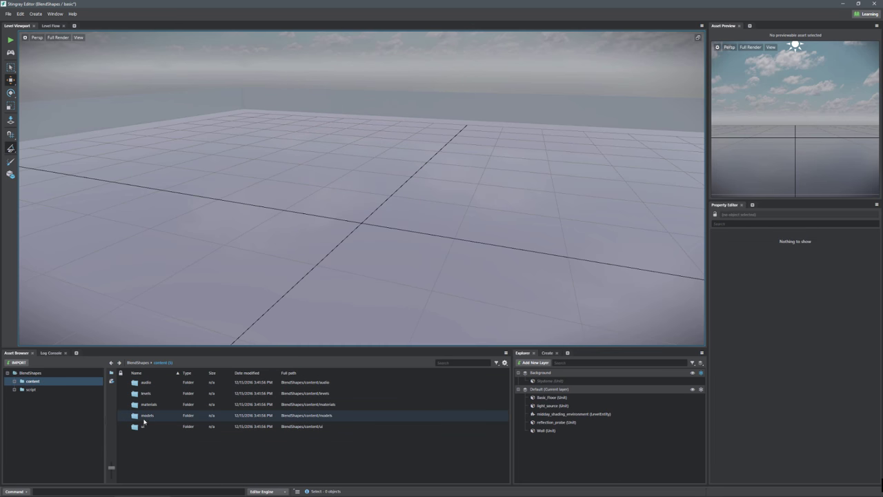
pyautogui.doubleClick(144, 416)
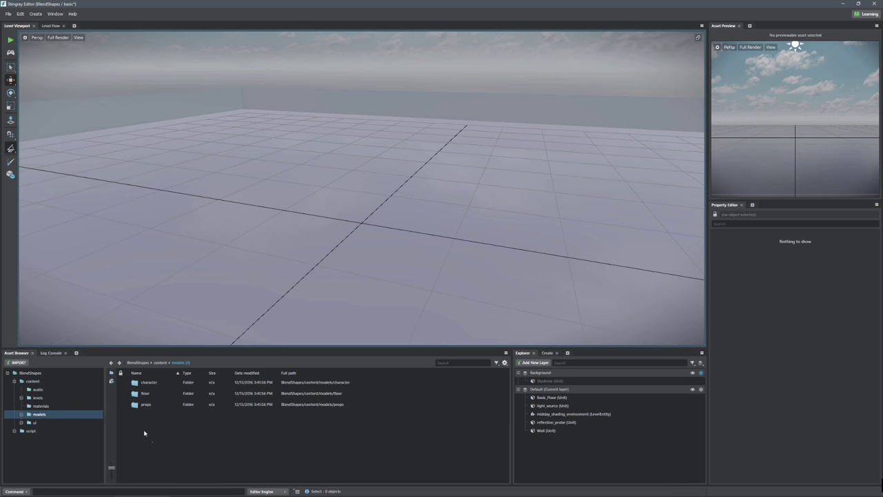
pyautogui.rightClick(144, 431)
pyautogui.click(169, 451)
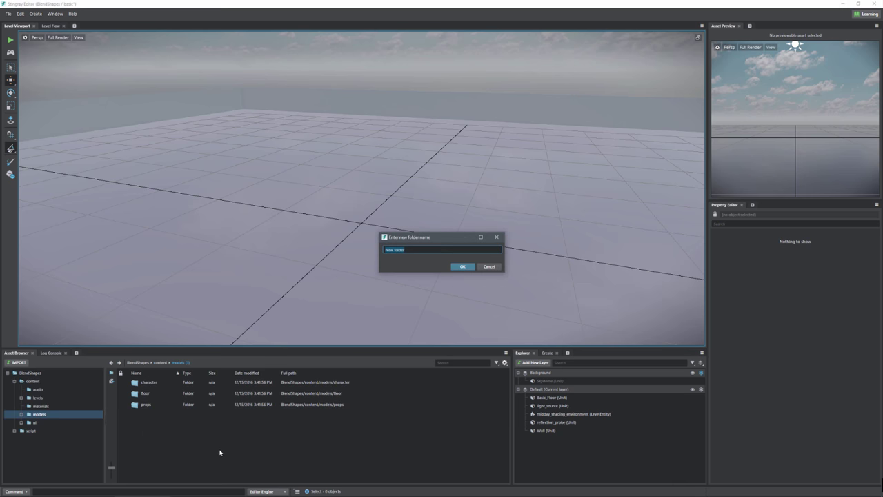
pyautogui.write('bl')
pyautogui.press('Return')
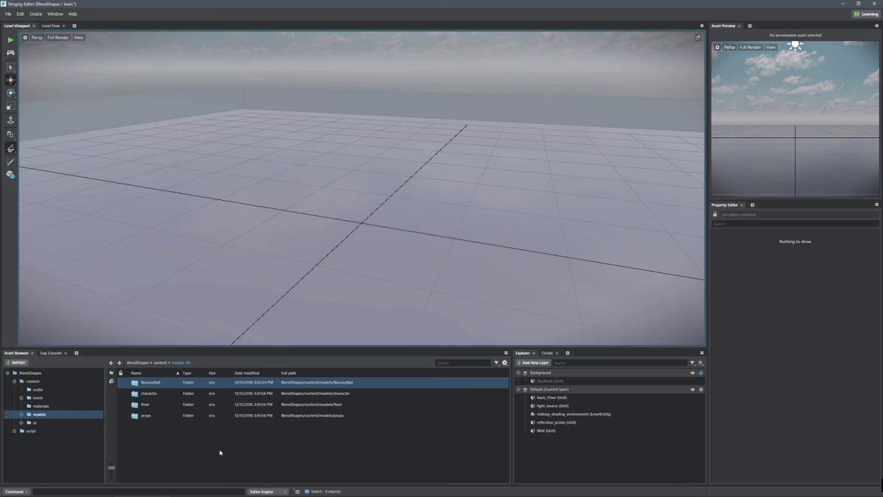
pyautogui.doubleClick(148, 386)
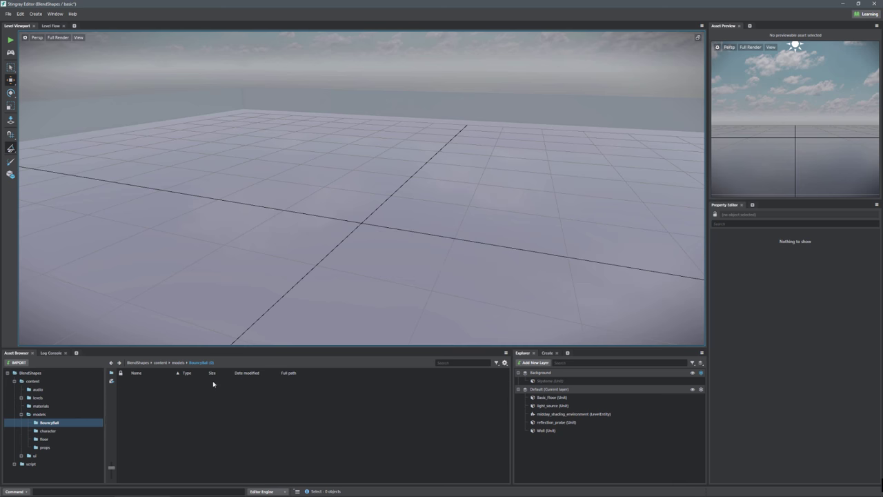
# - Import BouncyBall.fbx from BlendShapes_Tutorial\Goodies\Models\Ball with Blend Shapes and Animation enabled
pyautogui.click(18, 362)
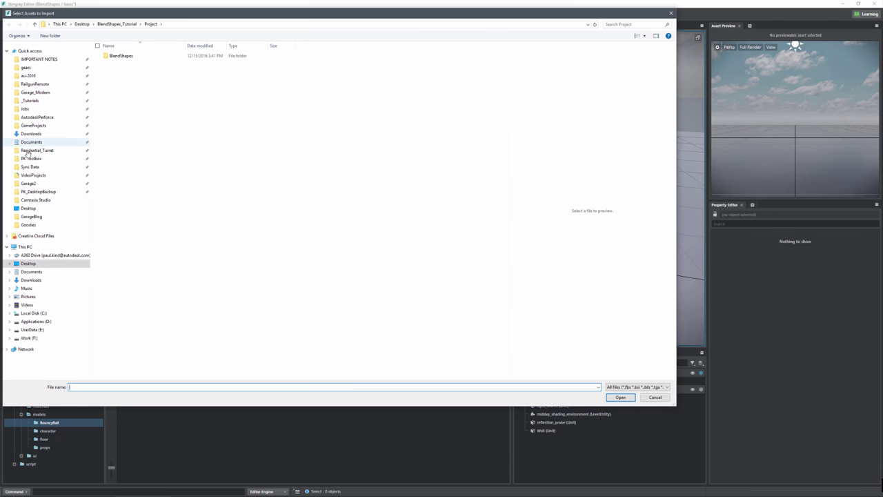
pyautogui.click(31, 208)
pyautogui.doubleClick(114, 65)
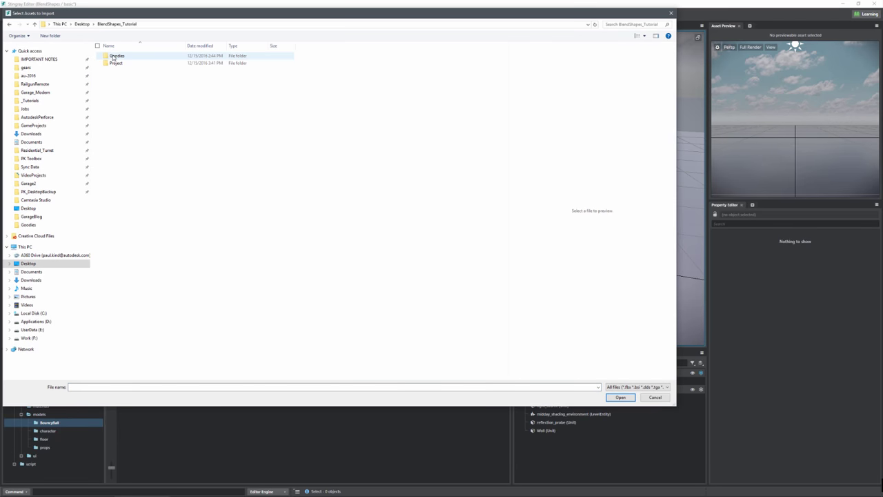
pyautogui.doubleClick(125, 60)
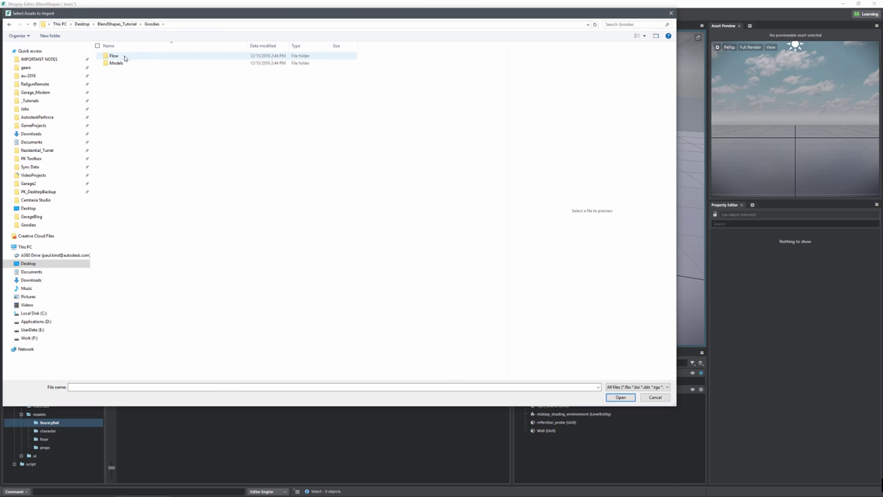
pyautogui.doubleClick(122, 56)
pyautogui.doubleClick(112, 55)
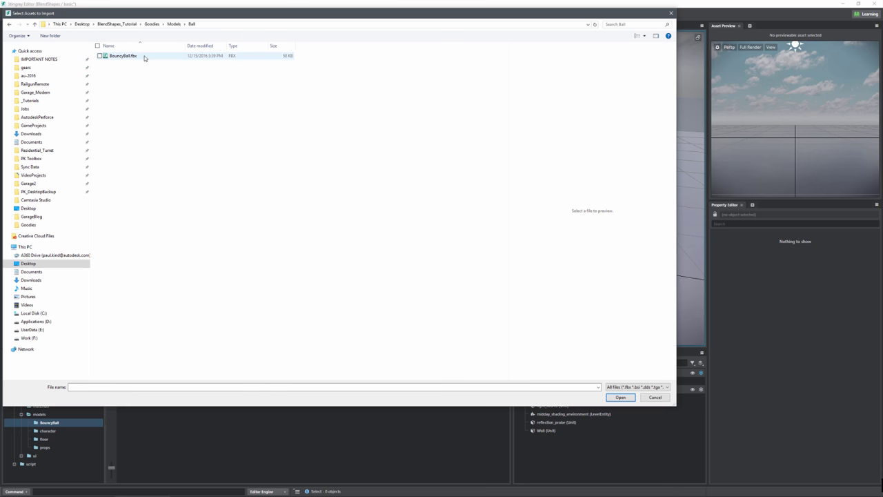
pyautogui.doubleClick(122, 55)
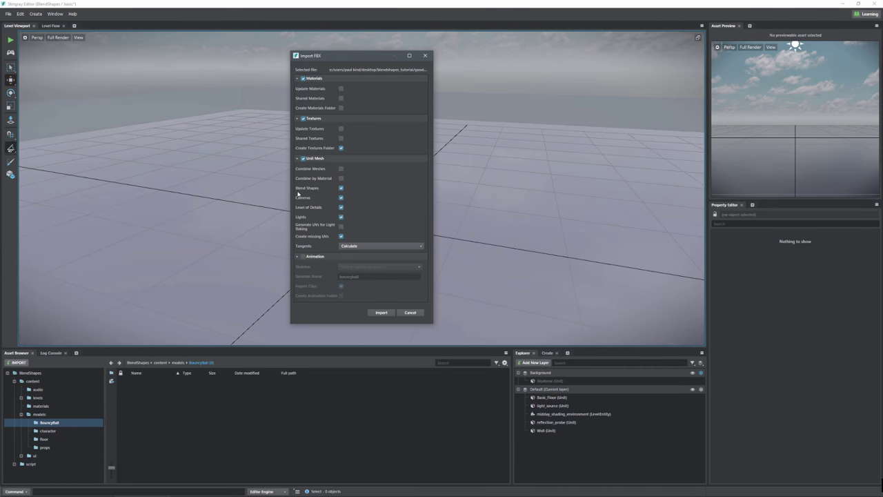
pyautogui.click(303, 257)
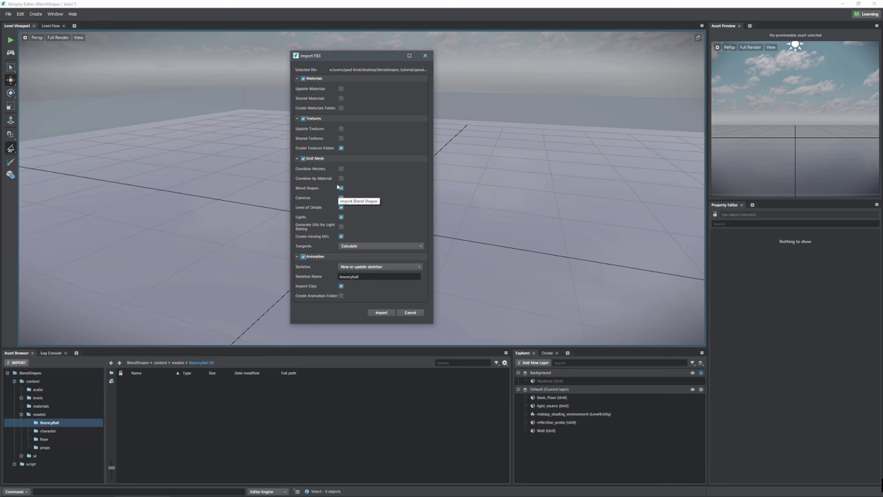
pyautogui.click(382, 314)
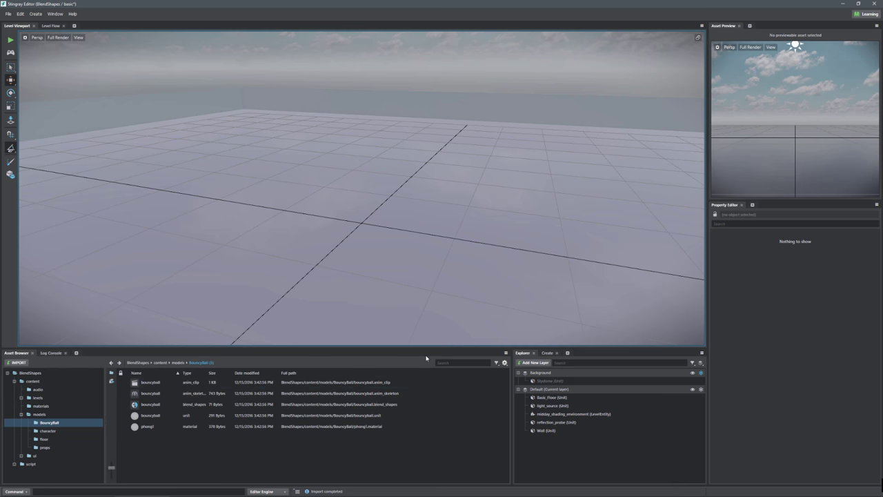
# - Preview the imported bouncyball unit, try its Smoosh and Stretch blend shape weights, and preview the animation clip
pyautogui.click(149, 416)
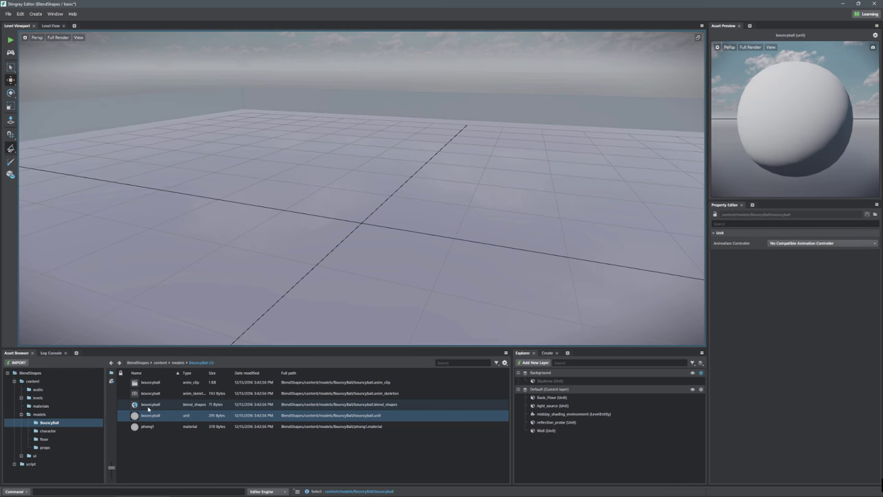
pyautogui.click(149, 407)
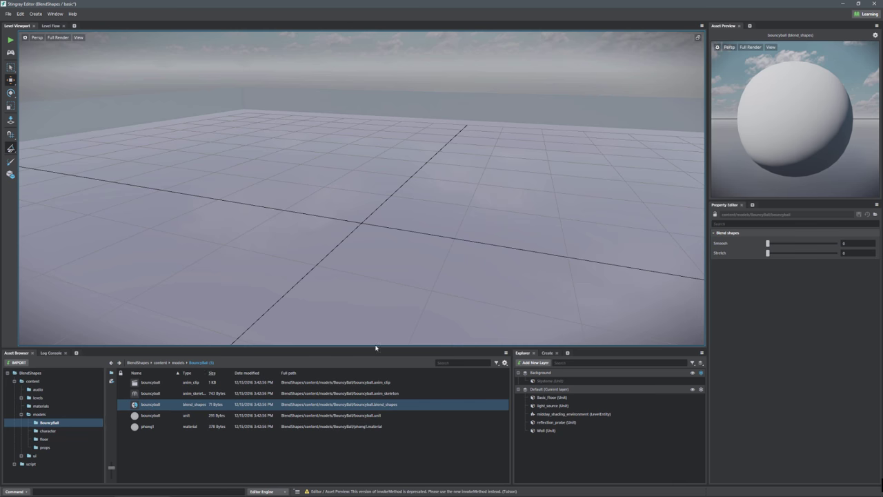
pyautogui.moveTo(768, 243); pyautogui.dragTo(730, 257)
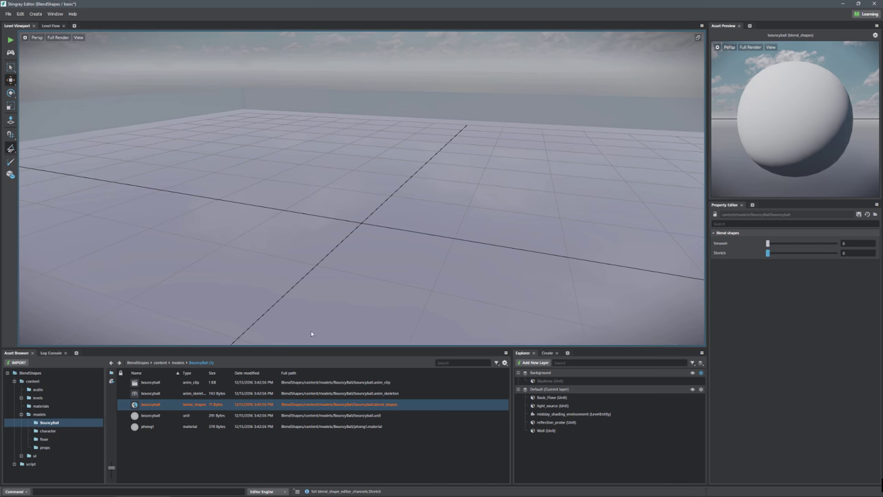
pyautogui.click(151, 383)
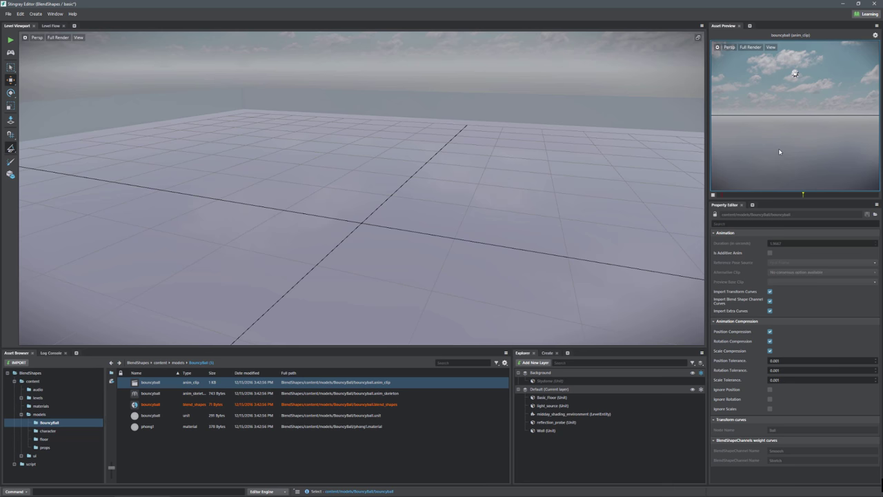
# - Place the bouncyball unit in the level near the grid centre and frame it in the viewport
pyautogui.click(171, 415)
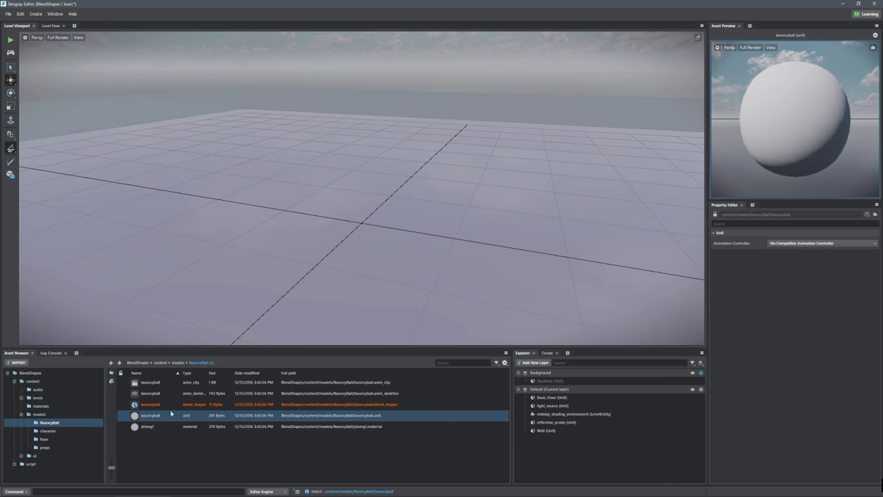
pyautogui.moveTo(135, 416); pyautogui.dragTo(360, 219)
pyautogui.press('f')
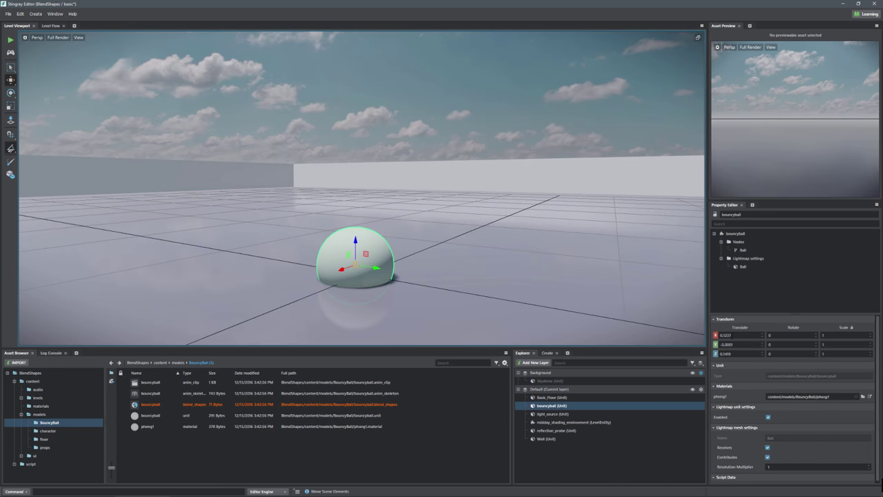
# - Set the ball's X, Y and Z translation to 0, and raise it along Z to about 0.22
pyautogui.press('BackSpace')
pyautogui.press('BackSpace')
pyautogui.press('BackSpace')
pyautogui.press('BackSpace')
pyautogui.press('Tab')
pyautogui.press('Tab')
pyautogui.write('0')
pyautogui.press('Tab')
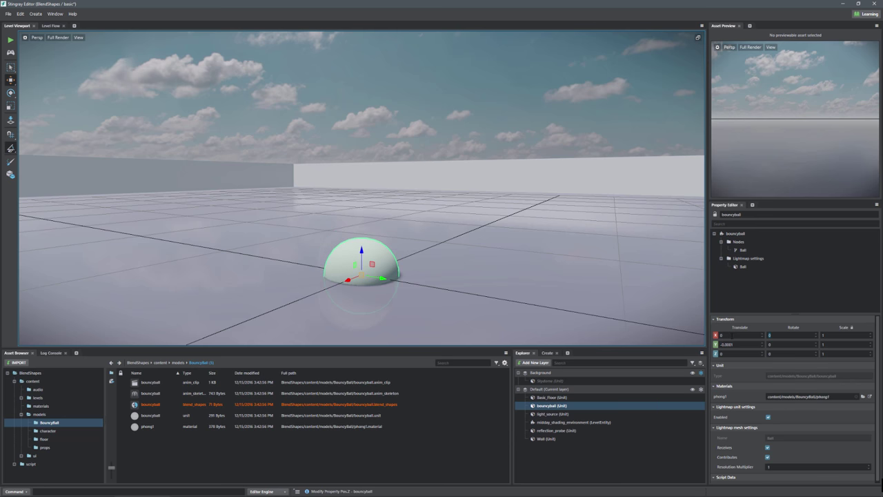
pyautogui.doubleClick(728, 344)
pyautogui.write('0')
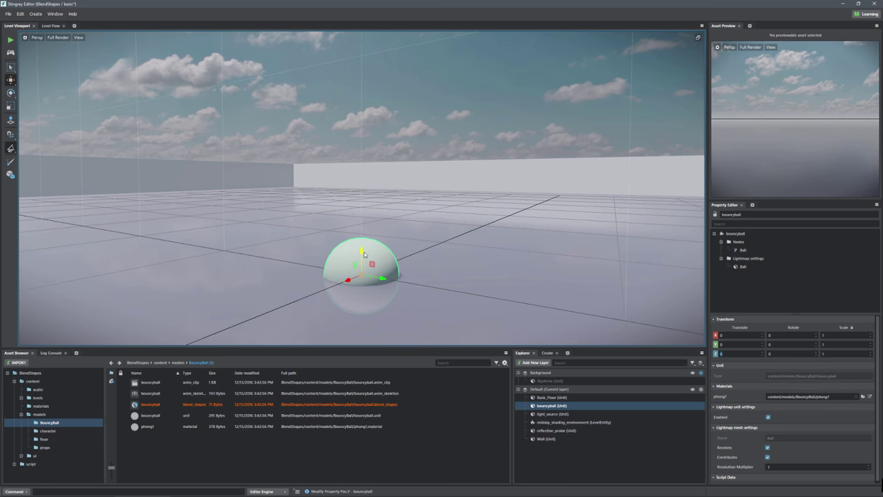
pyautogui.moveTo(369, 252); pyautogui.dragTo(368, 234)
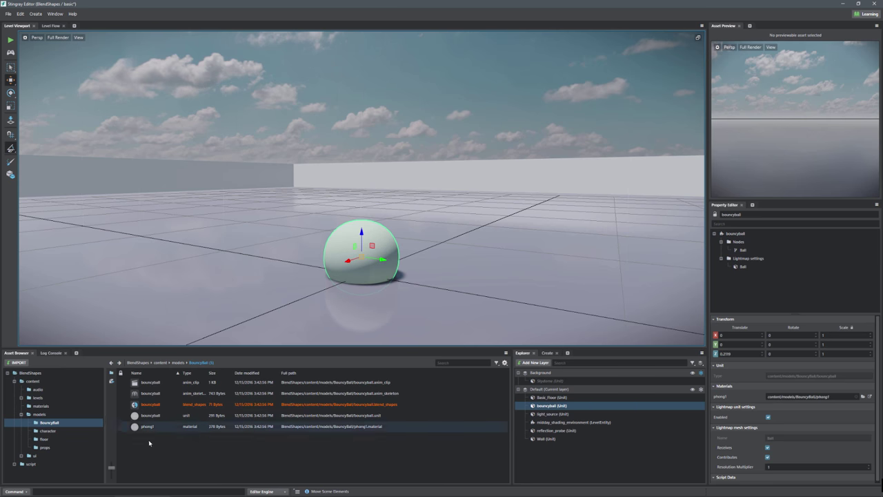
# - Open the bouncyball unit's flow graph and add a Play Animation Clip node near its upper centre
pyautogui.doubleClick(152, 418)
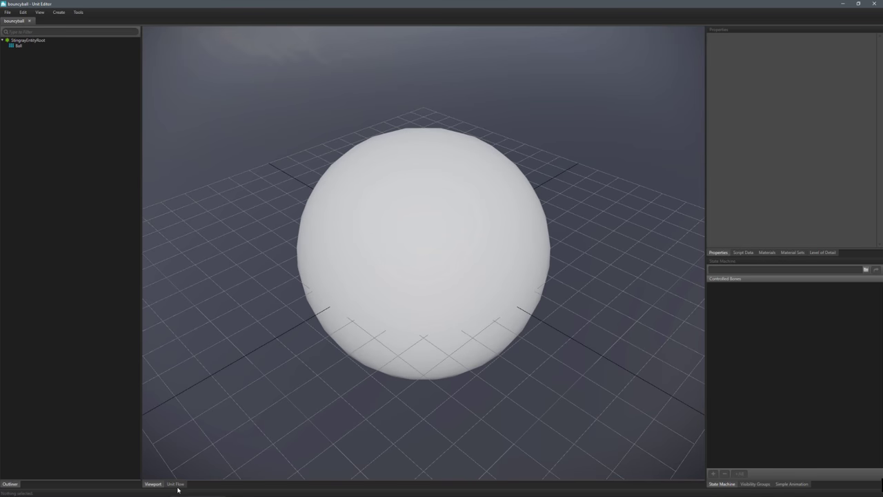
pyautogui.click(176, 485)
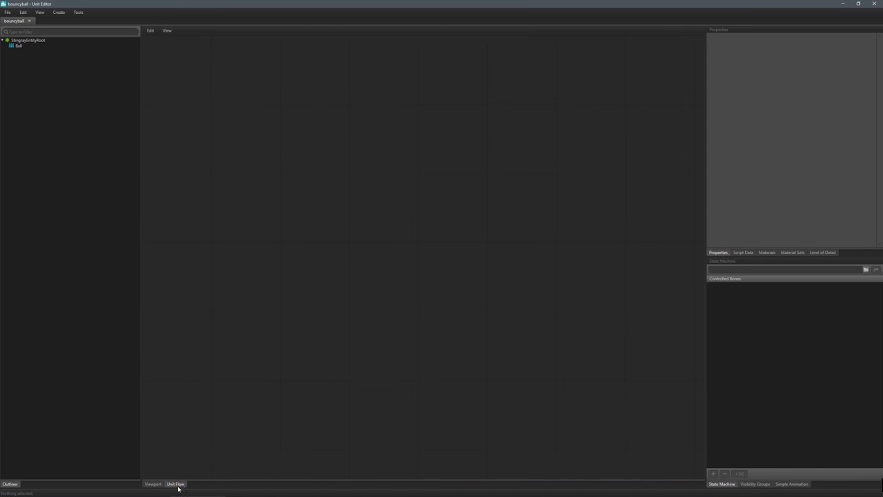
pyautogui.rightClick(281, 145)
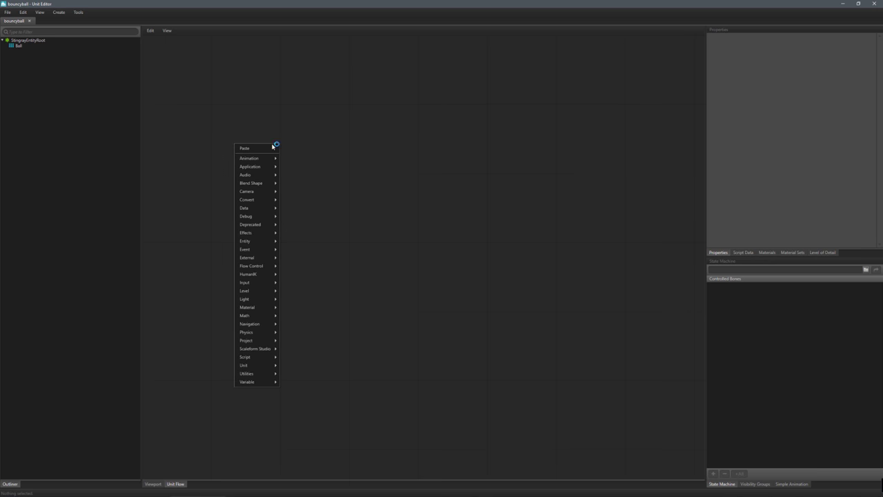
pyautogui.moveTo(253, 162)
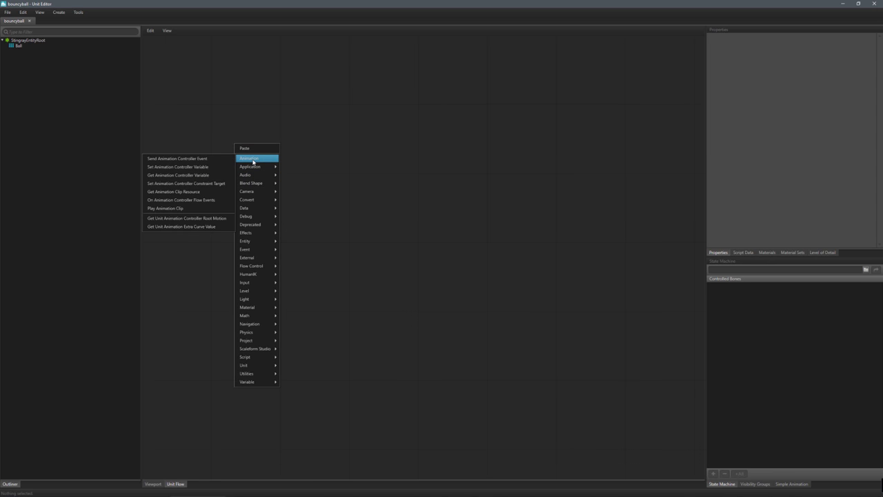
pyautogui.click(169, 208)
pyautogui.moveTo(311, 80); pyautogui.dragTo(441, 122)
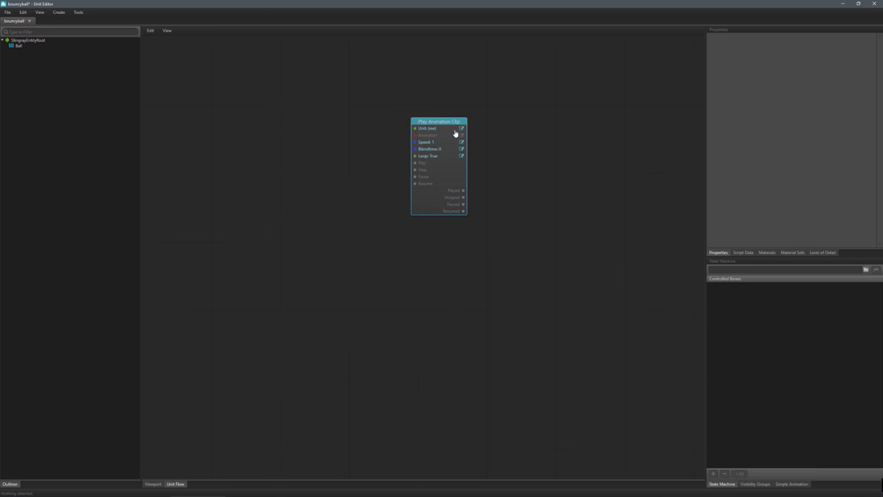
# - Assign content/models/BouncyBall/bouncyball as the Play Animation Clip node's animation, and widen the node to fit the path
pyautogui.click(461, 135)
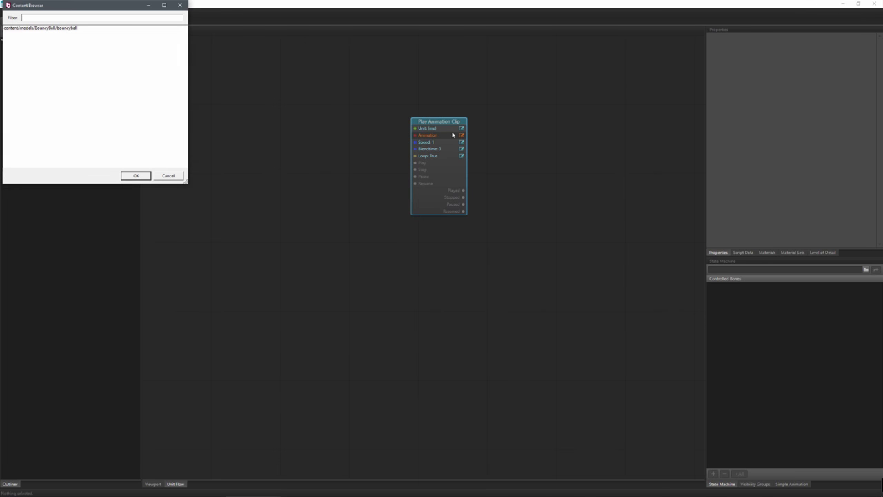
pyautogui.doubleClick(66, 29)
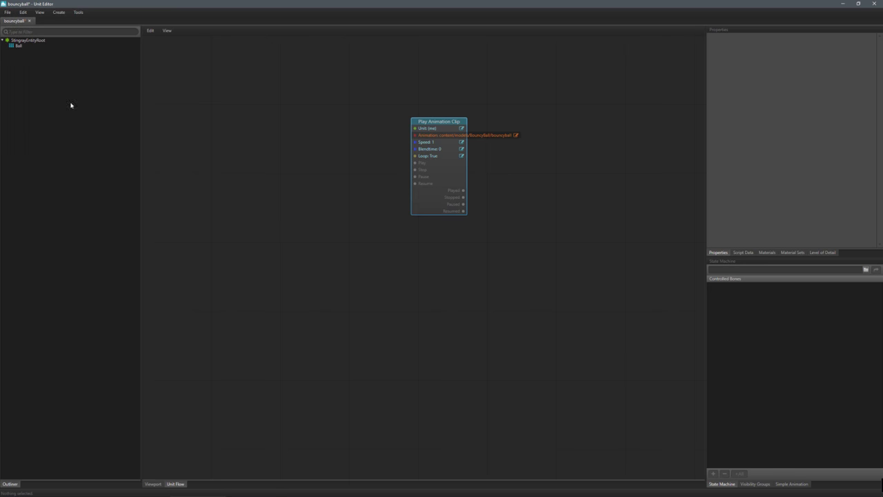
pyautogui.moveTo(467, 177); pyautogui.dragTo(537, 179)
# - Add a Unit Spawned event node, connect its Out to the Play input of Play Animation Clip, and place it beside that node
pyautogui.rightClick(229, 164)
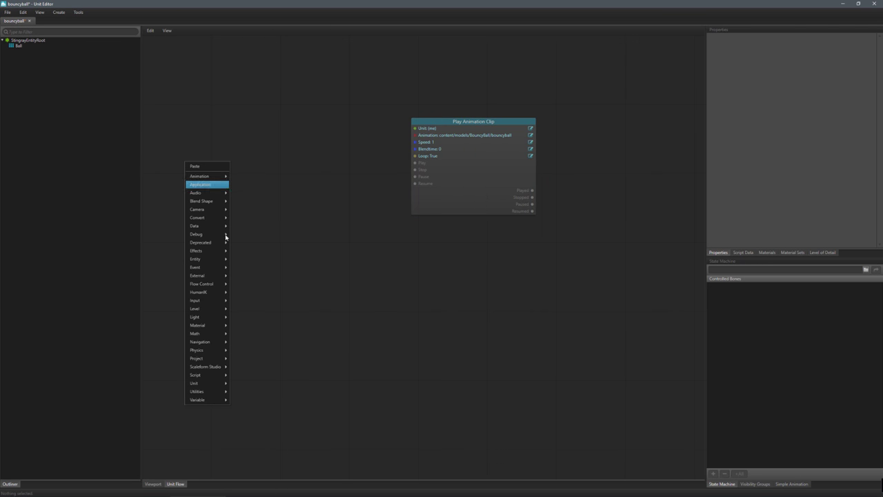
pyautogui.moveTo(197, 268)
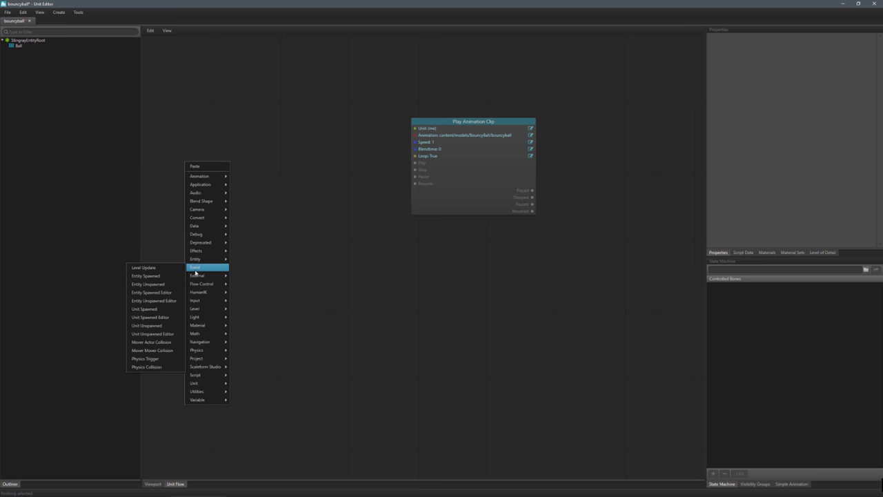
pyautogui.click(145, 309)
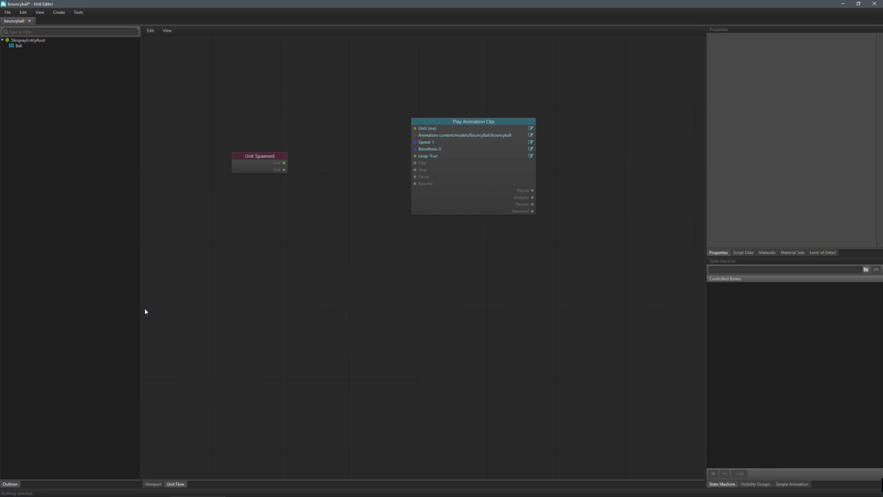
pyautogui.moveTo(284, 169)
pyautogui.mouseDown()
pyautogui.moveTo(420, 172)
pyautogui.moveTo(415, 163)
pyautogui.mouseUp()
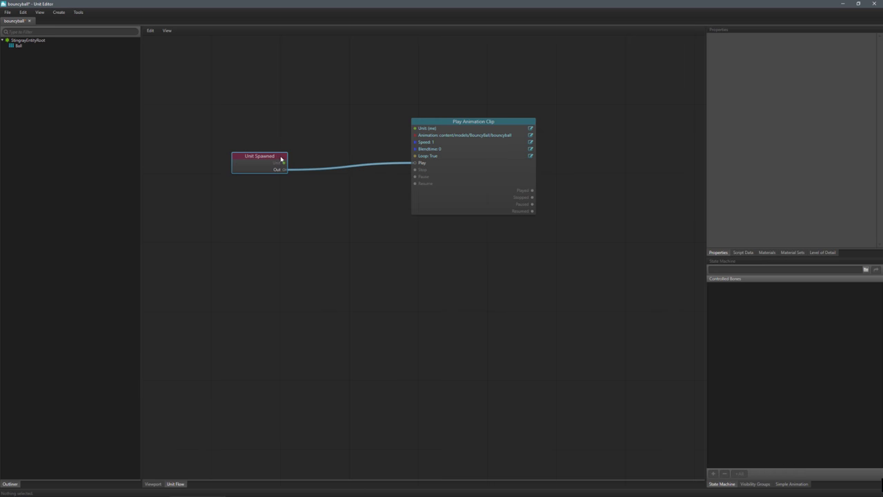
pyautogui.moveTo(281, 159); pyautogui.dragTo(386, 150)
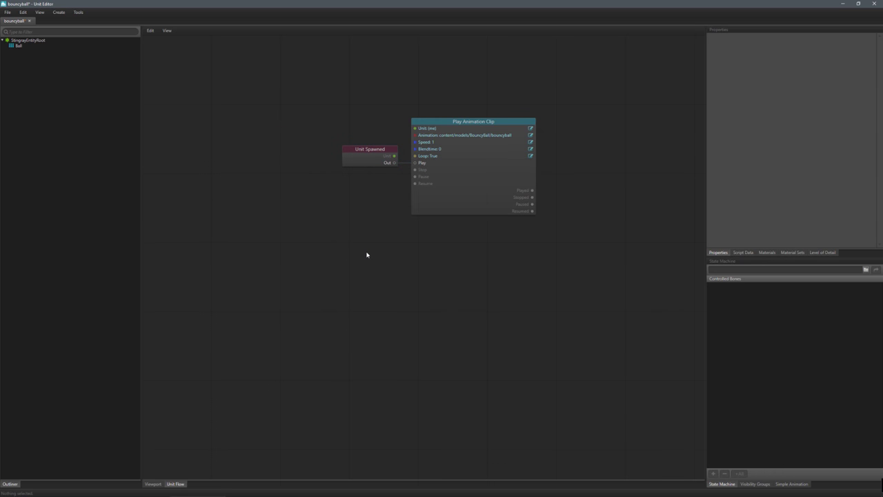
# - Save the bouncyball unit and close the Unit Editor
pyautogui.click(8, 12)
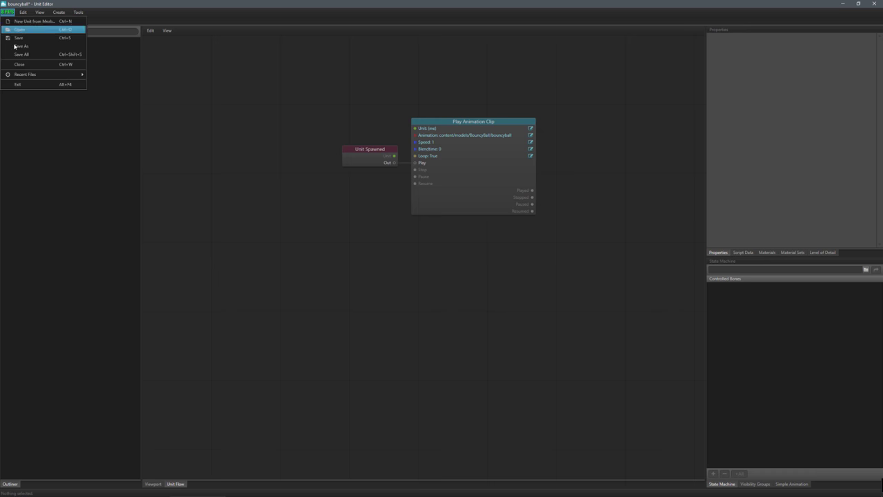
pyautogui.click(24, 39)
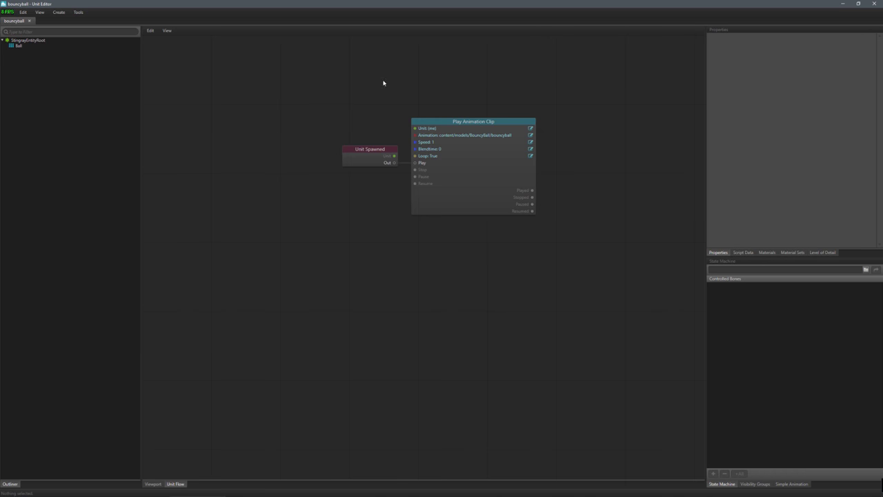
pyautogui.click(874, 4)
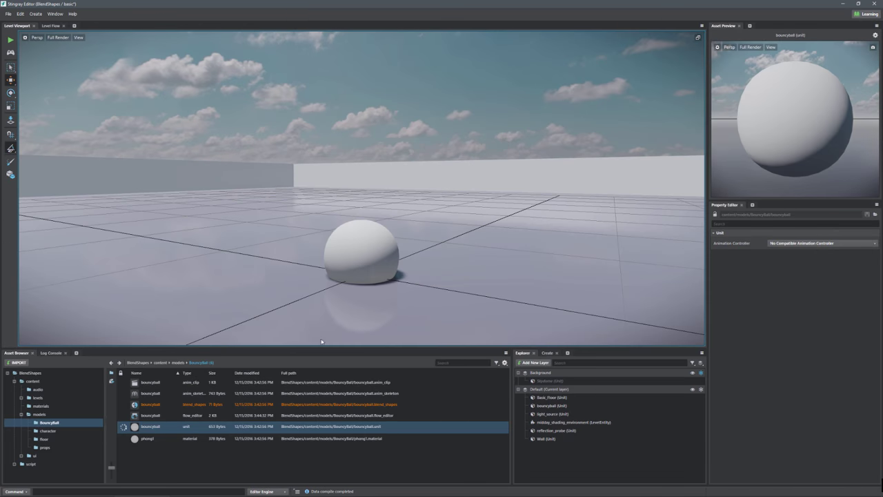
# - Test the level to watch the ball's bounce animation, and end the test
pyautogui.click(10, 41)
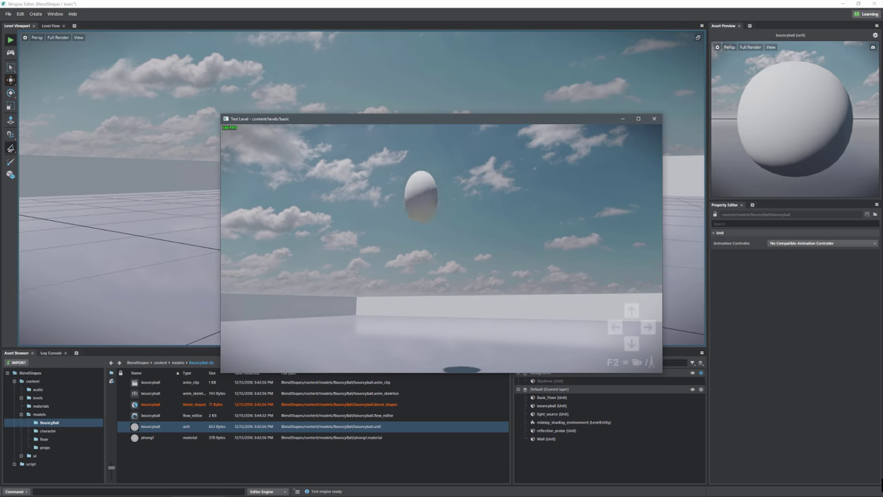
pyautogui.press('Escape')
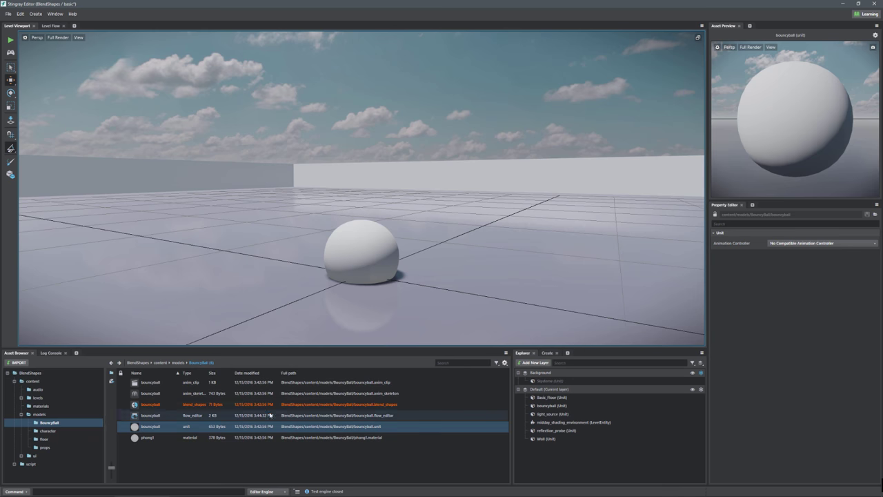
# - Examine the bouncyball blend_shapes asset's Smoosh and Stretch weights and the sven character's Jaw_Drop_LipsOpen weight
pyautogui.click(147, 416)
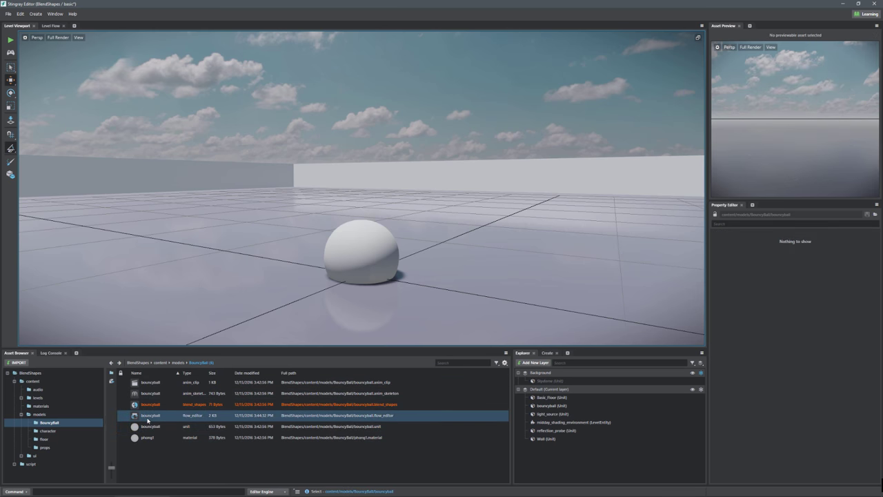
pyautogui.click(148, 404)
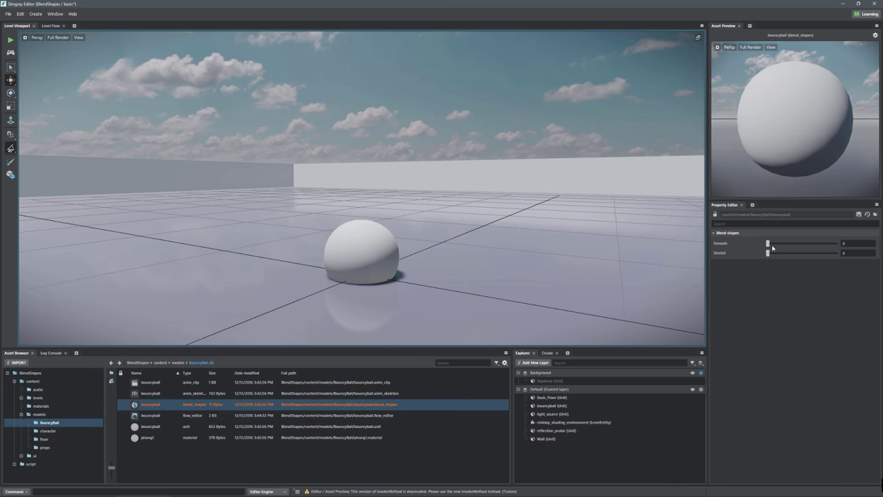
pyautogui.moveTo(769, 244)
pyautogui.mouseDown()
pyautogui.moveTo(837, 244)
pyautogui.moveTo(742, 250)
pyautogui.moveTo(837, 253)
pyautogui.moveTo(769, 253)
pyautogui.mouseUp()
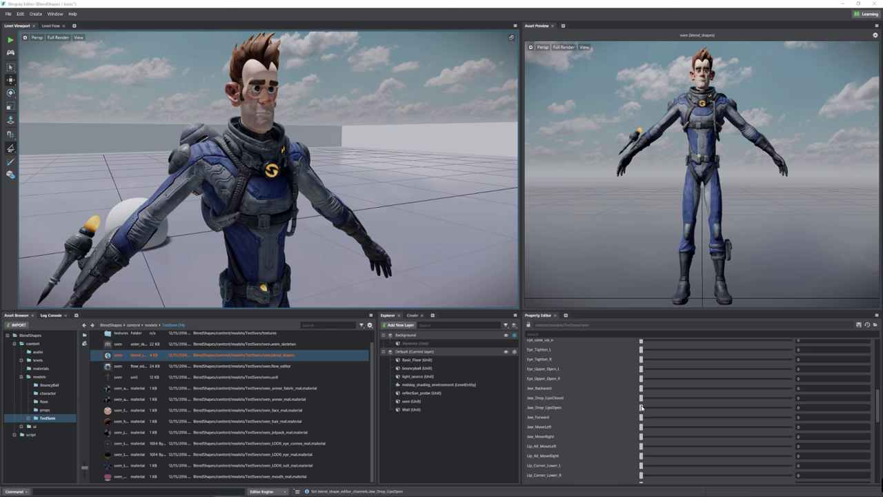
pyautogui.moveTo(642, 407); pyautogui.dragTo(623, 417)
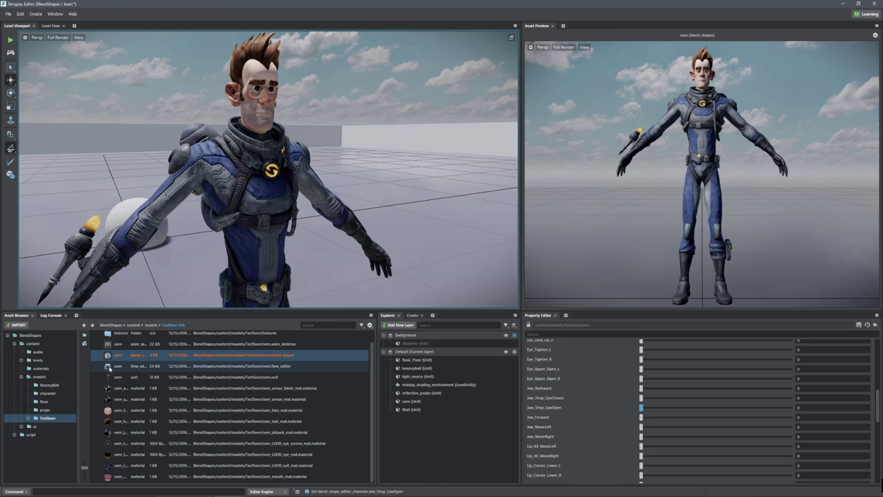
# - Open the sven flow_editor graph and shift the two Jaw_Drop_LipsOpen Set Blend Shape Channel Weight nodes slightly upward beside the Toggle node
pyautogui.click(108, 368)
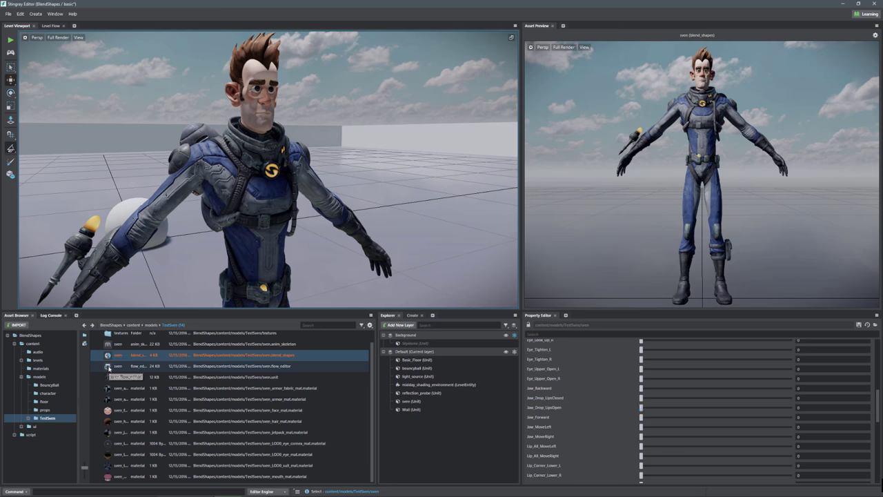
pyautogui.doubleClick(108, 367)
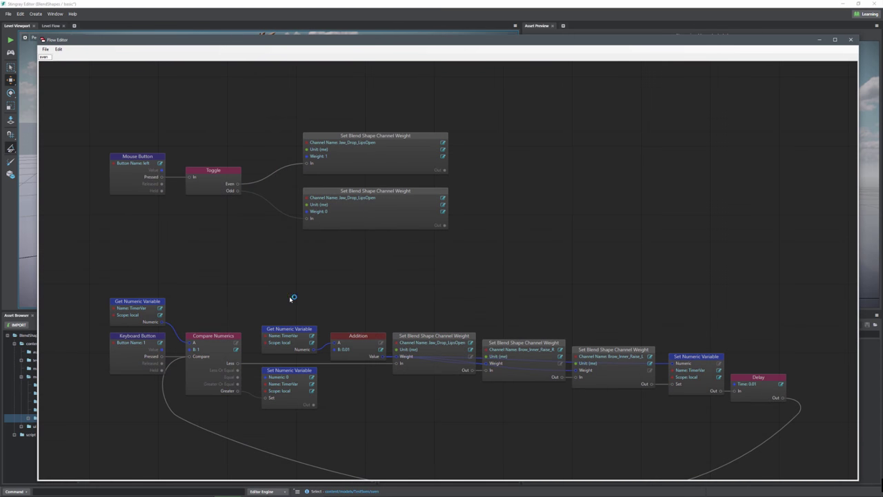
pyautogui.moveTo(269, 308); pyautogui.dragTo(297, 295, button='middle')
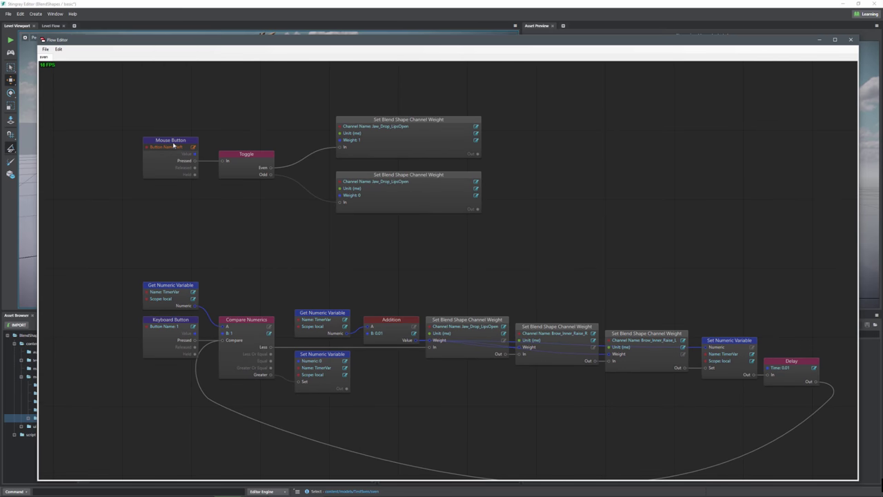
pyautogui.moveTo(170, 142); pyautogui.dragTo(177, 142)
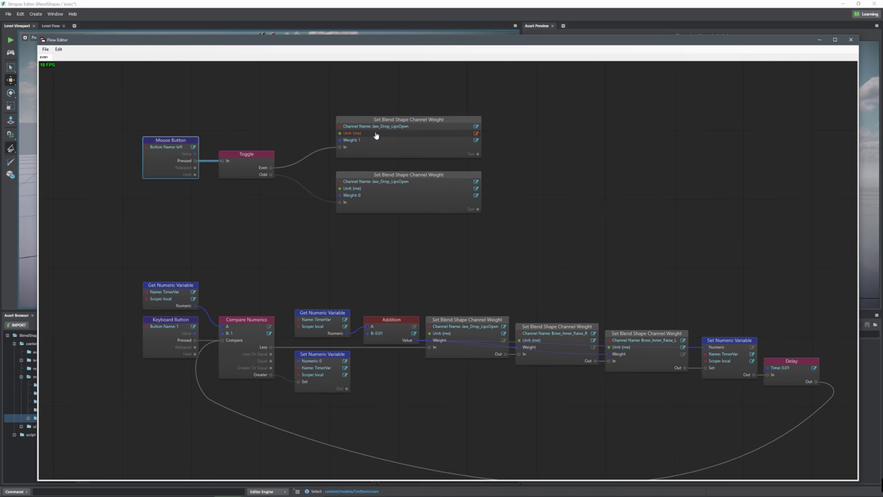
pyautogui.moveTo(398, 123)
pyautogui.mouseDown()
pyautogui.moveTo(411, 112)
pyautogui.moveTo(401, 111)
pyautogui.mouseUp()
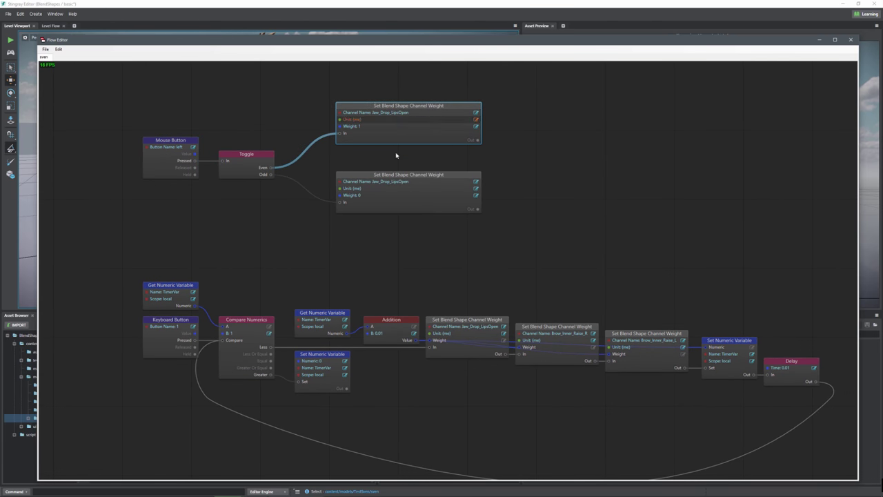
pyautogui.moveTo(400, 181); pyautogui.dragTo(392, 168)
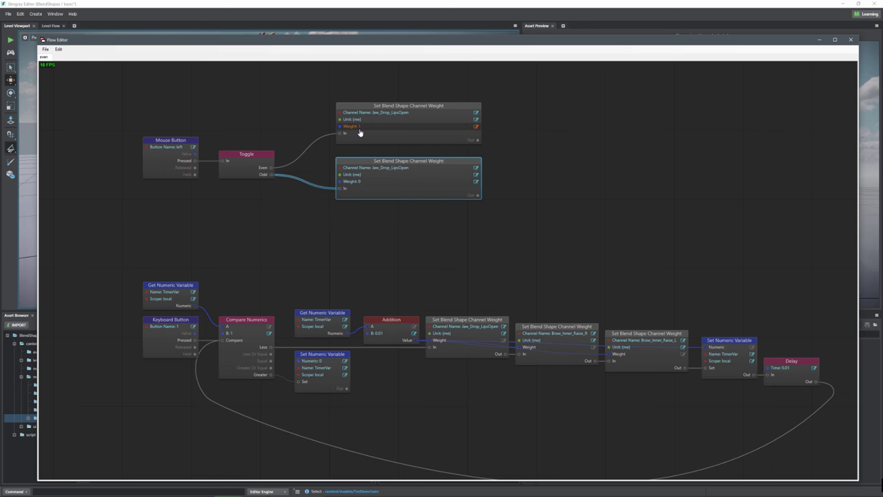
pyautogui.click(280, 179)
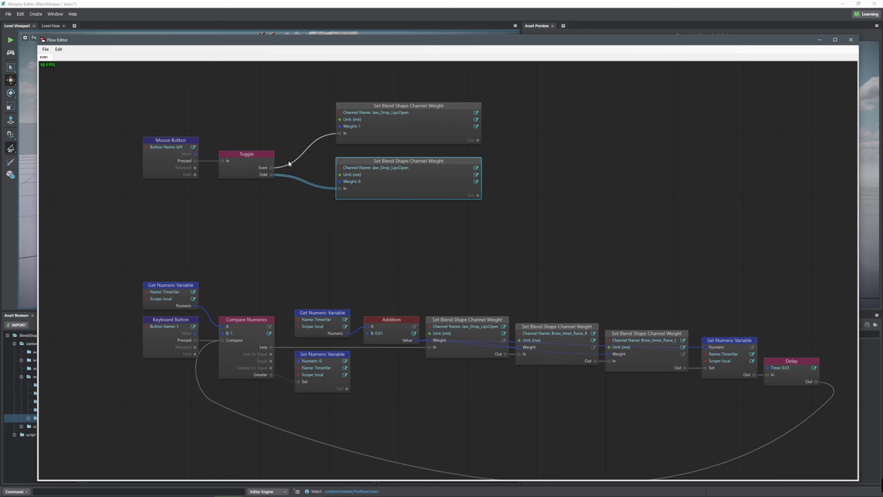
pyautogui.click(310, 190)
# - In the keyboard-driven branch, move the Get Numeric Variable node feeding Addition upward and the reset Set Numeric Variable node slightly downward
pyautogui.moveTo(334, 263); pyautogui.dragTo(308, 155, button='middle')
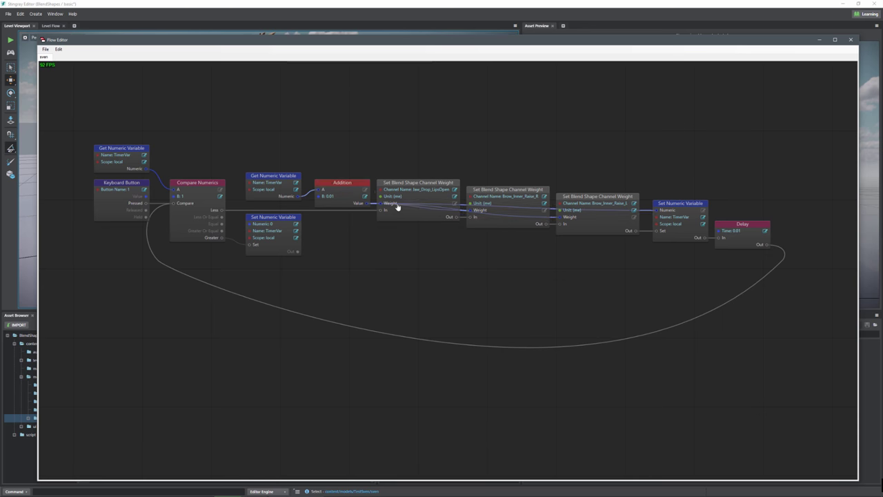
pyautogui.moveTo(280, 176); pyautogui.dragTo(273, 148)
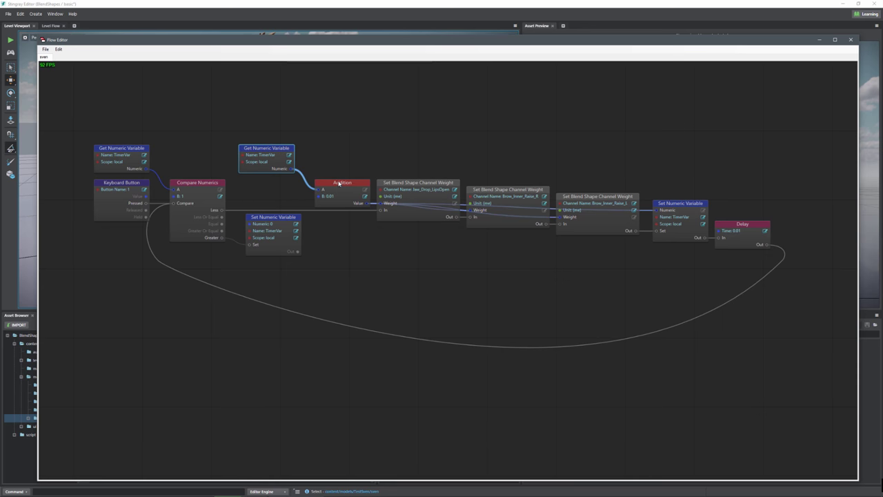
pyautogui.moveTo(342, 185)
pyautogui.mouseDown()
pyautogui.moveTo(335, 178)
pyautogui.moveTo(342, 186)
pyautogui.mouseUp()
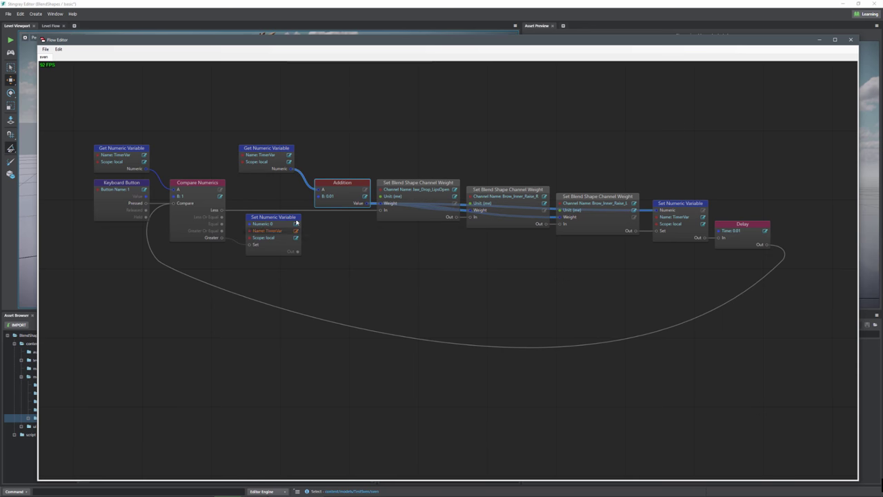
pyautogui.moveTo(284, 219); pyautogui.dragTo(298, 232)
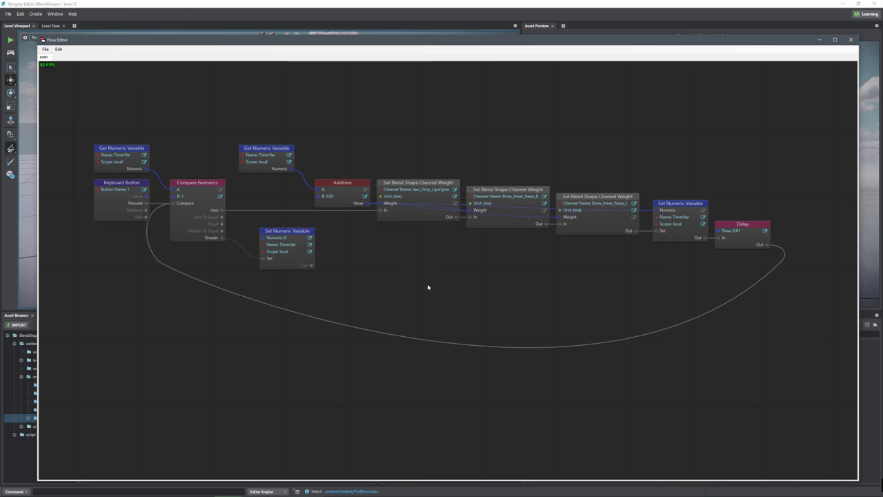
pyautogui.moveTo(95, 124); pyautogui.dragTo(749, 274)
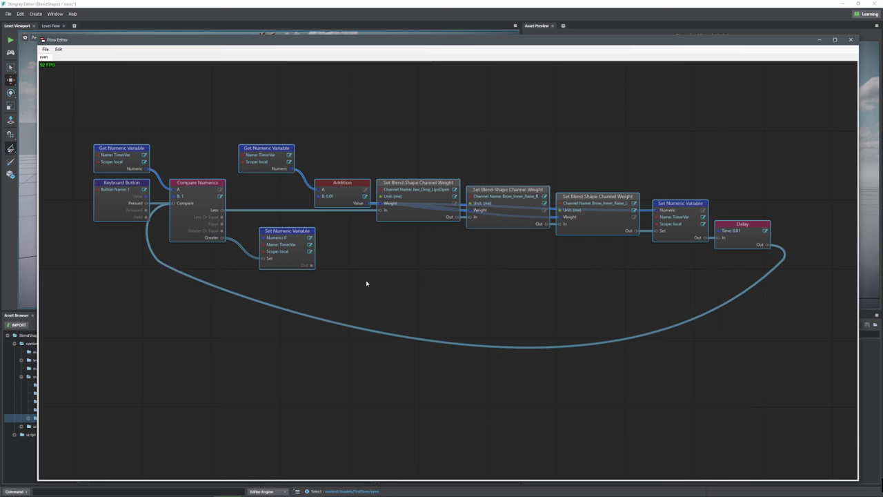
pyautogui.click(380, 267)
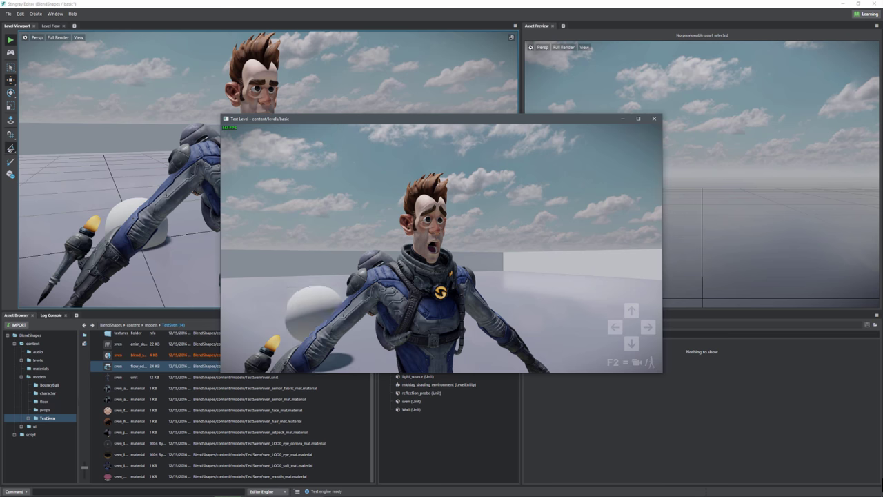
# - End the level test of sven's blend shape flow
pyautogui.press('Escape')
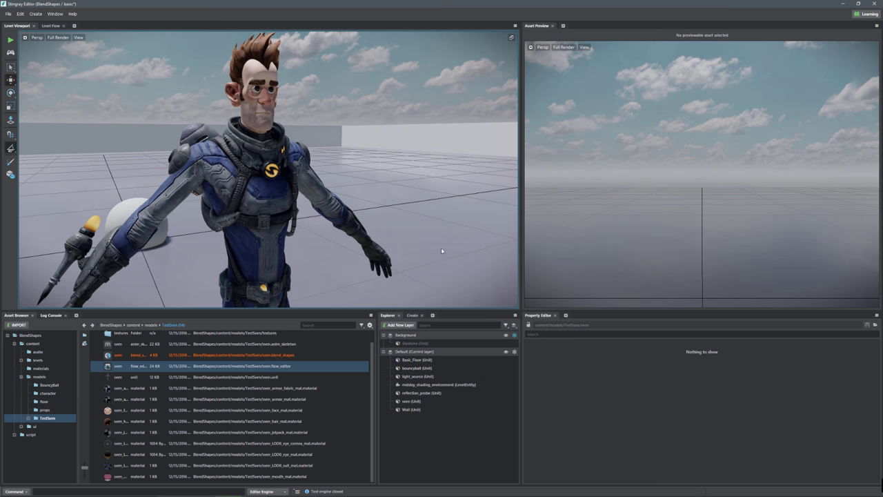